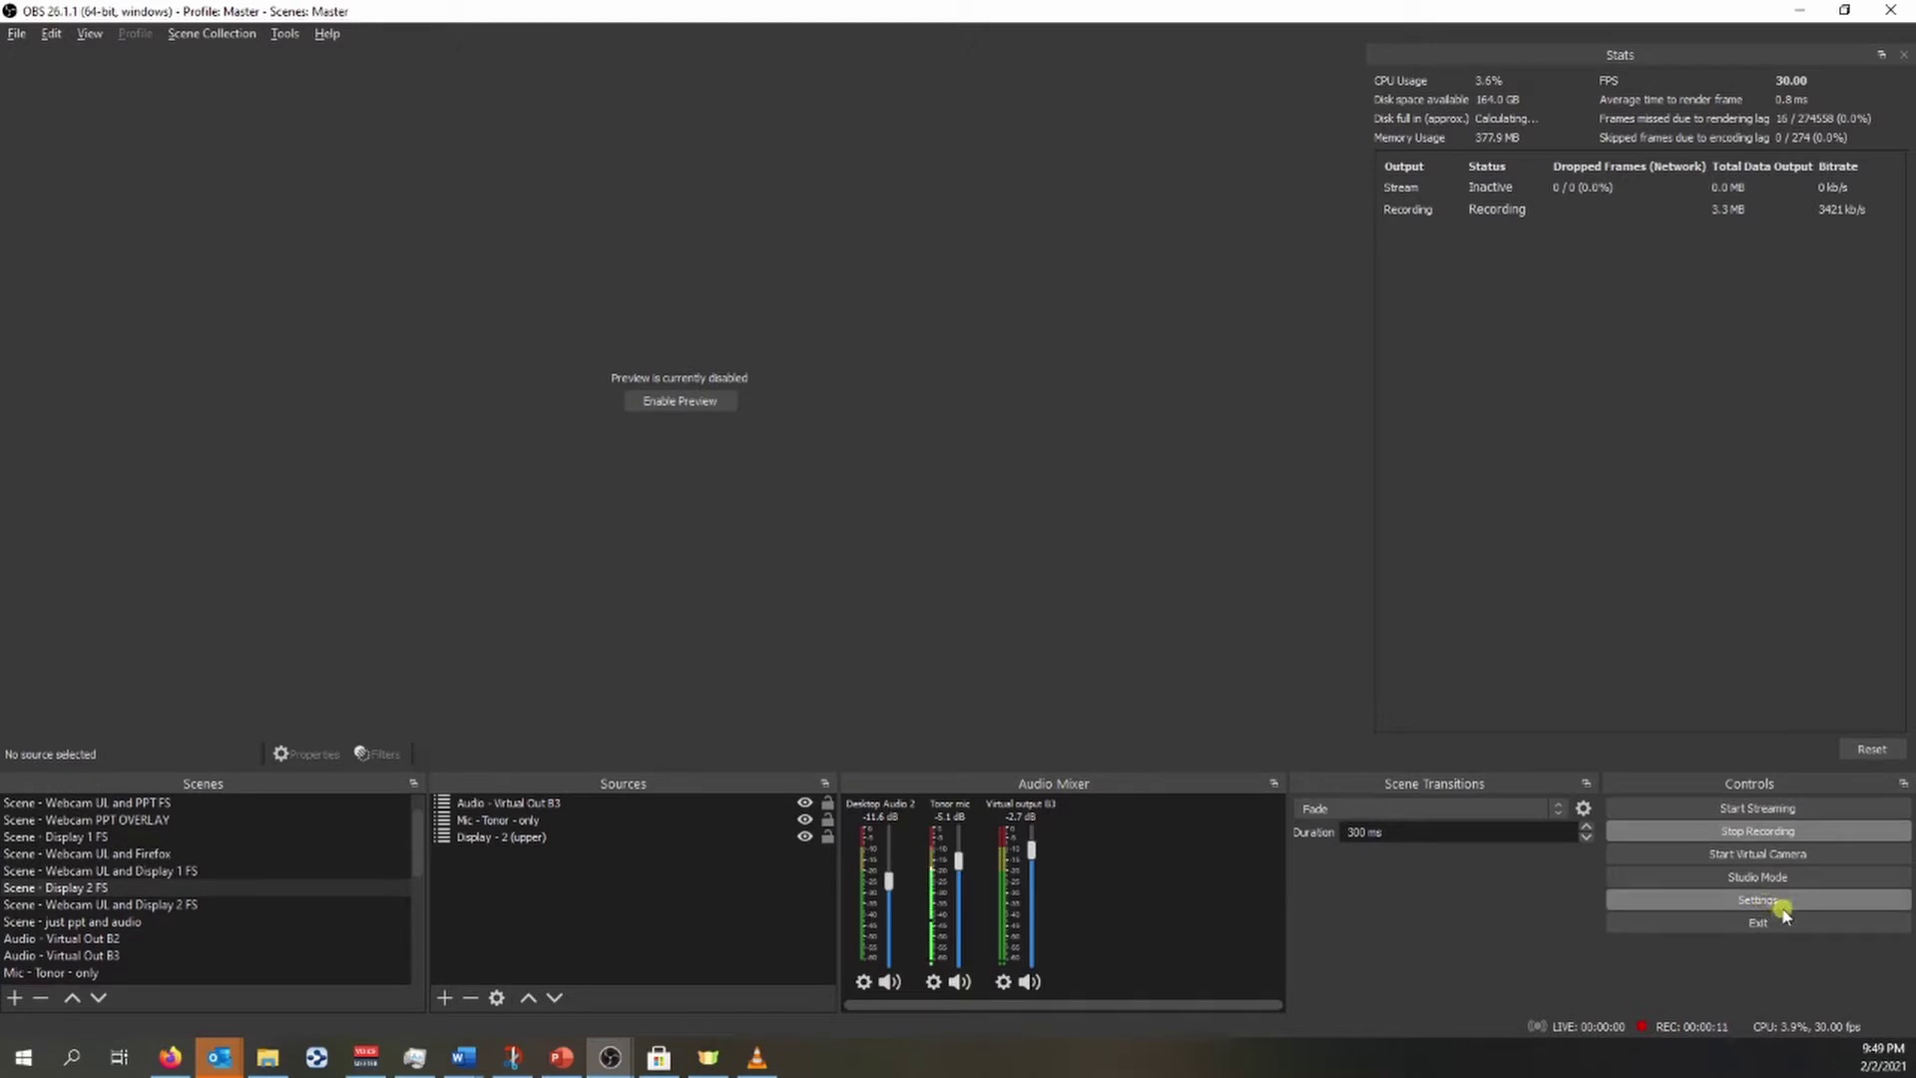
Open the settings and review the General options from language and theme through to Multiview
{"action": "left_click", "coordinate": [1779, 903]}
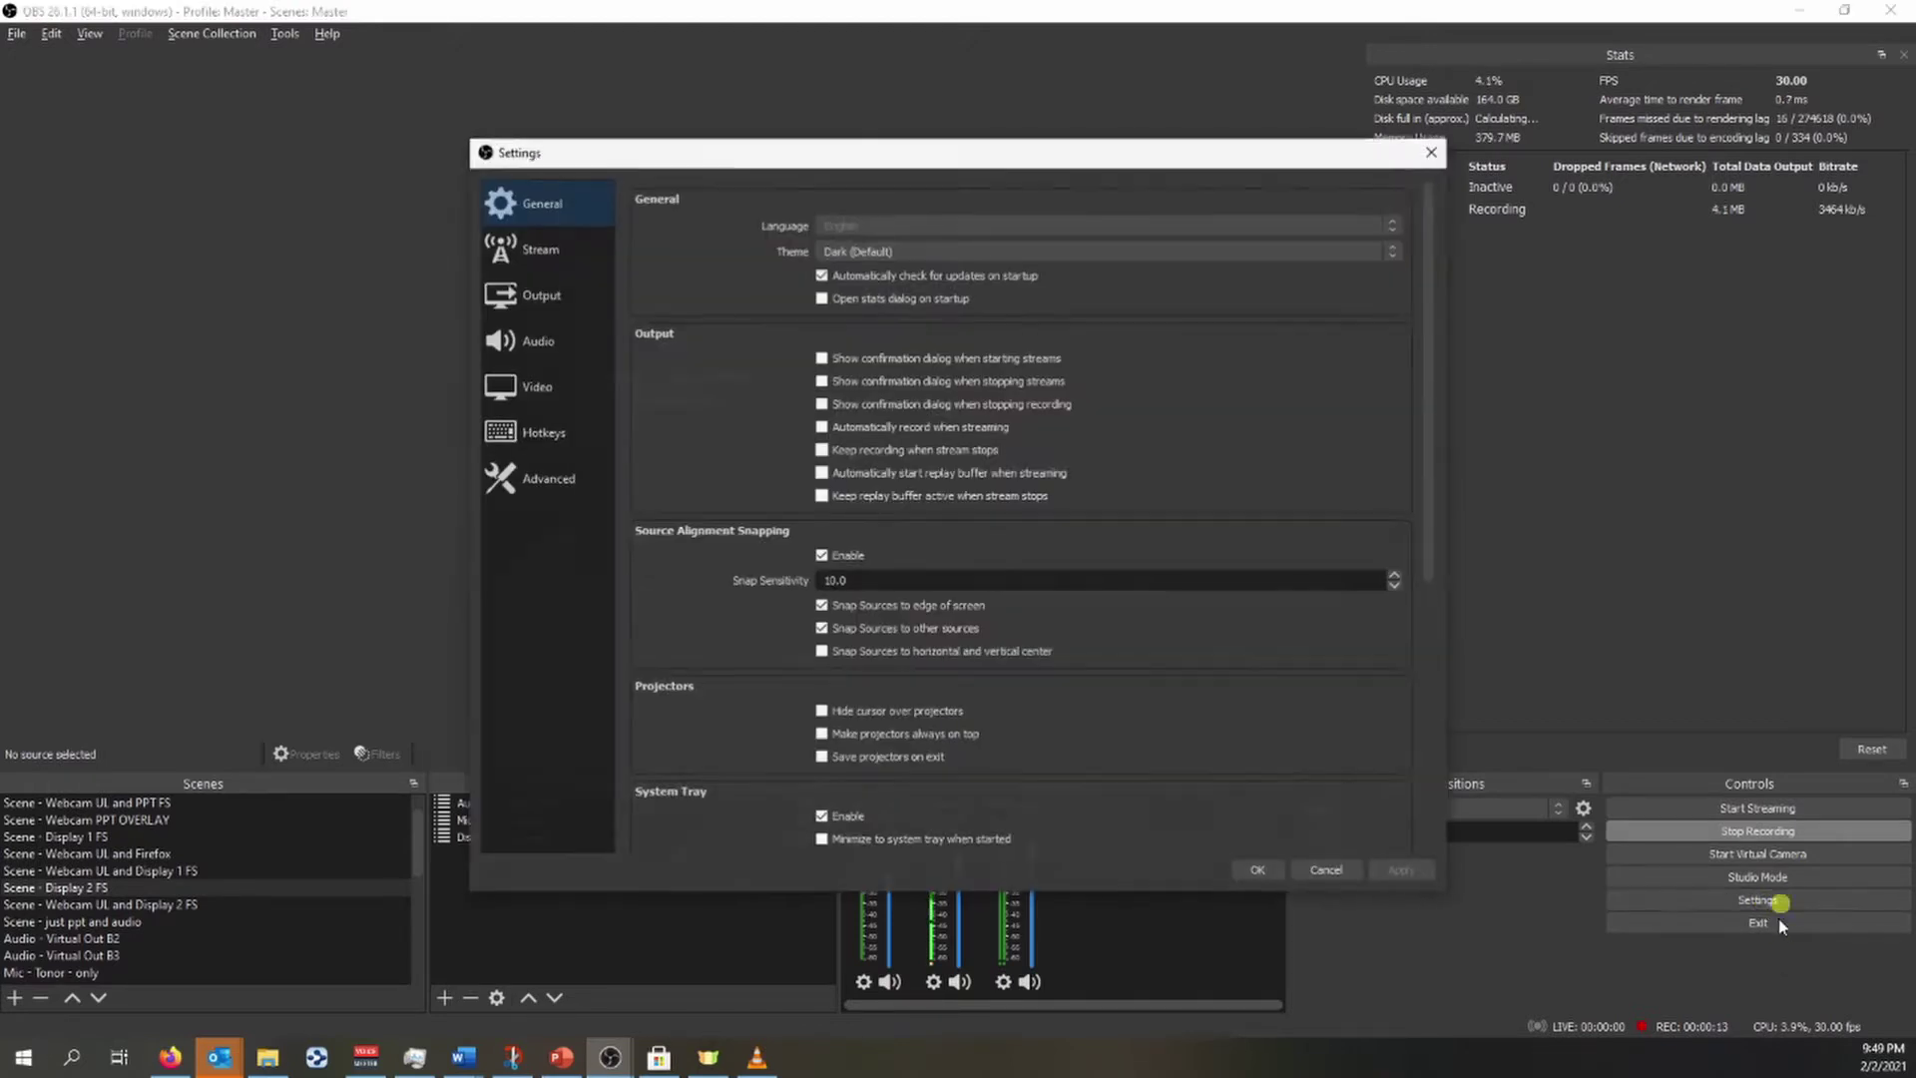
{"action": "left_click_drag", "start_coordinate": [736, 152], "coordinate": [1032, 73]}
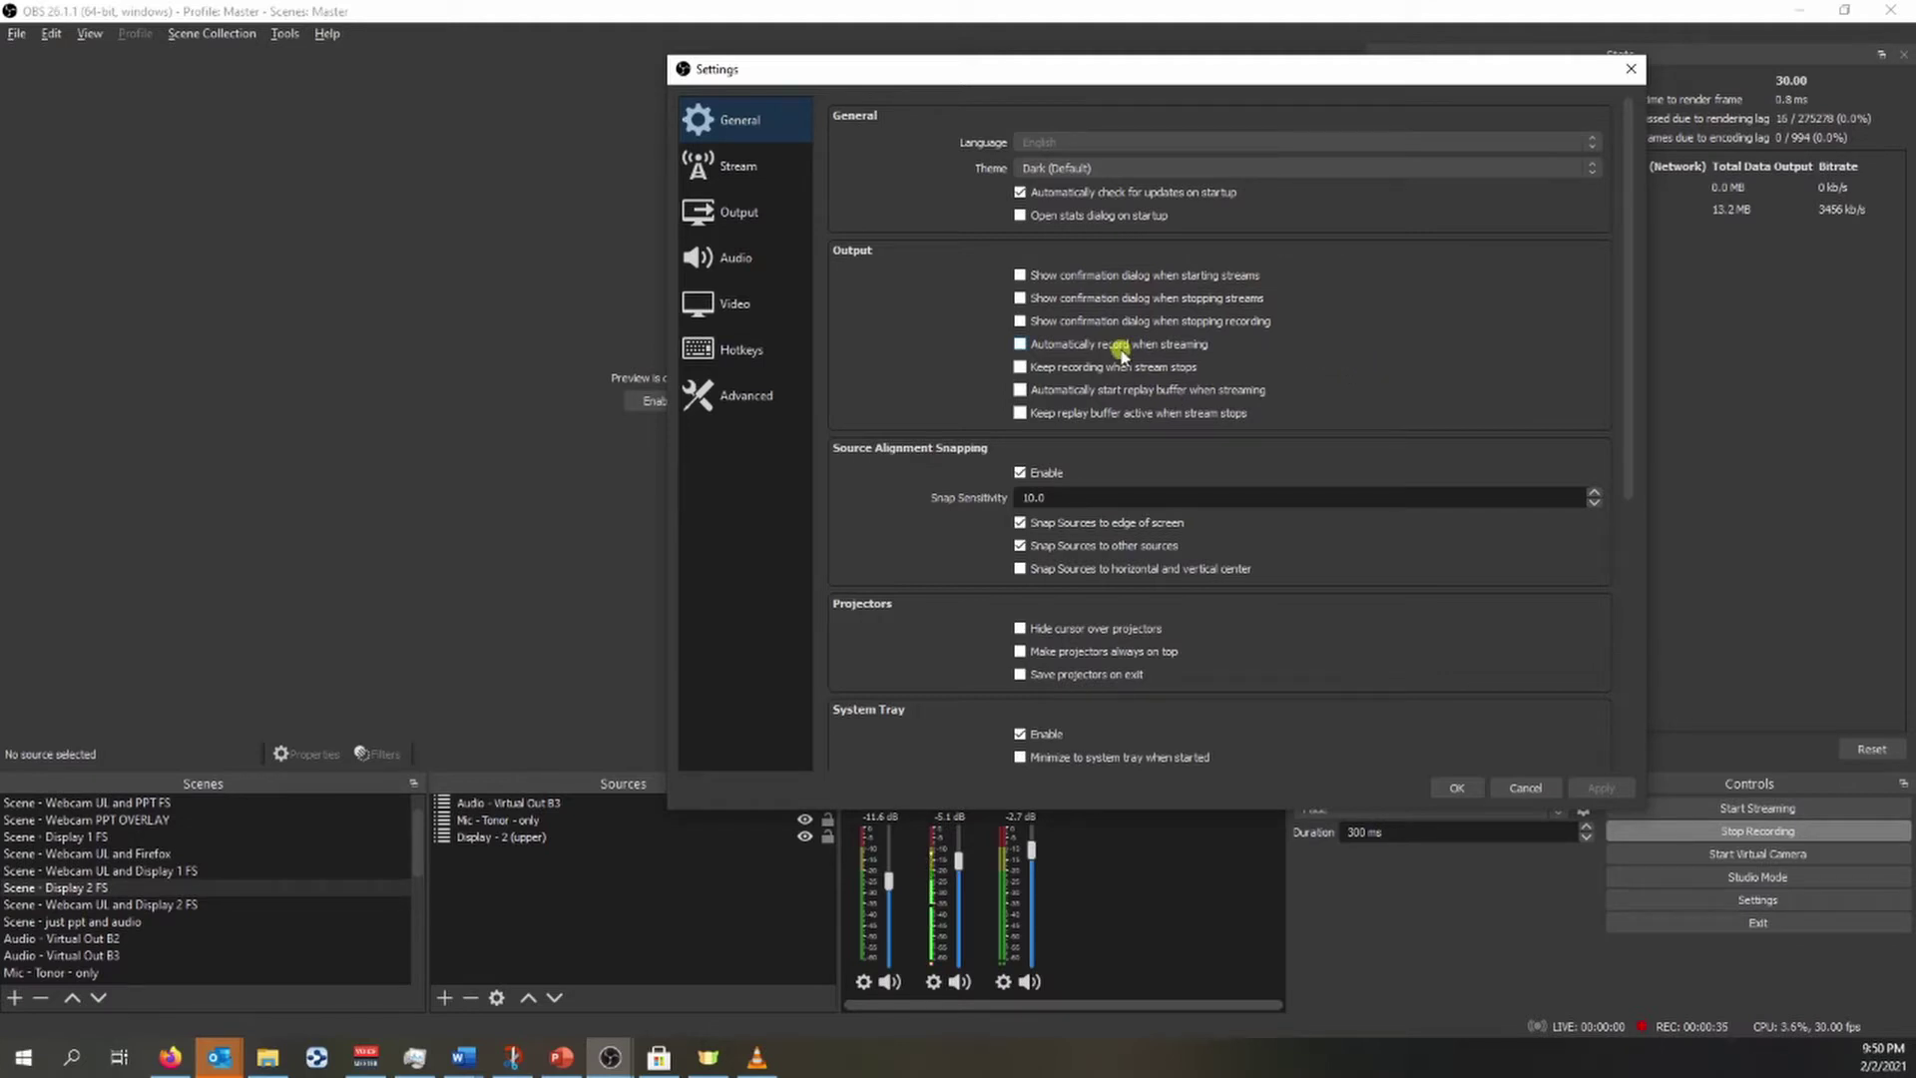
{"action": "scroll", "coordinate": [1425, 361], "scroll_direction": "down", "scroll_amount": 1}
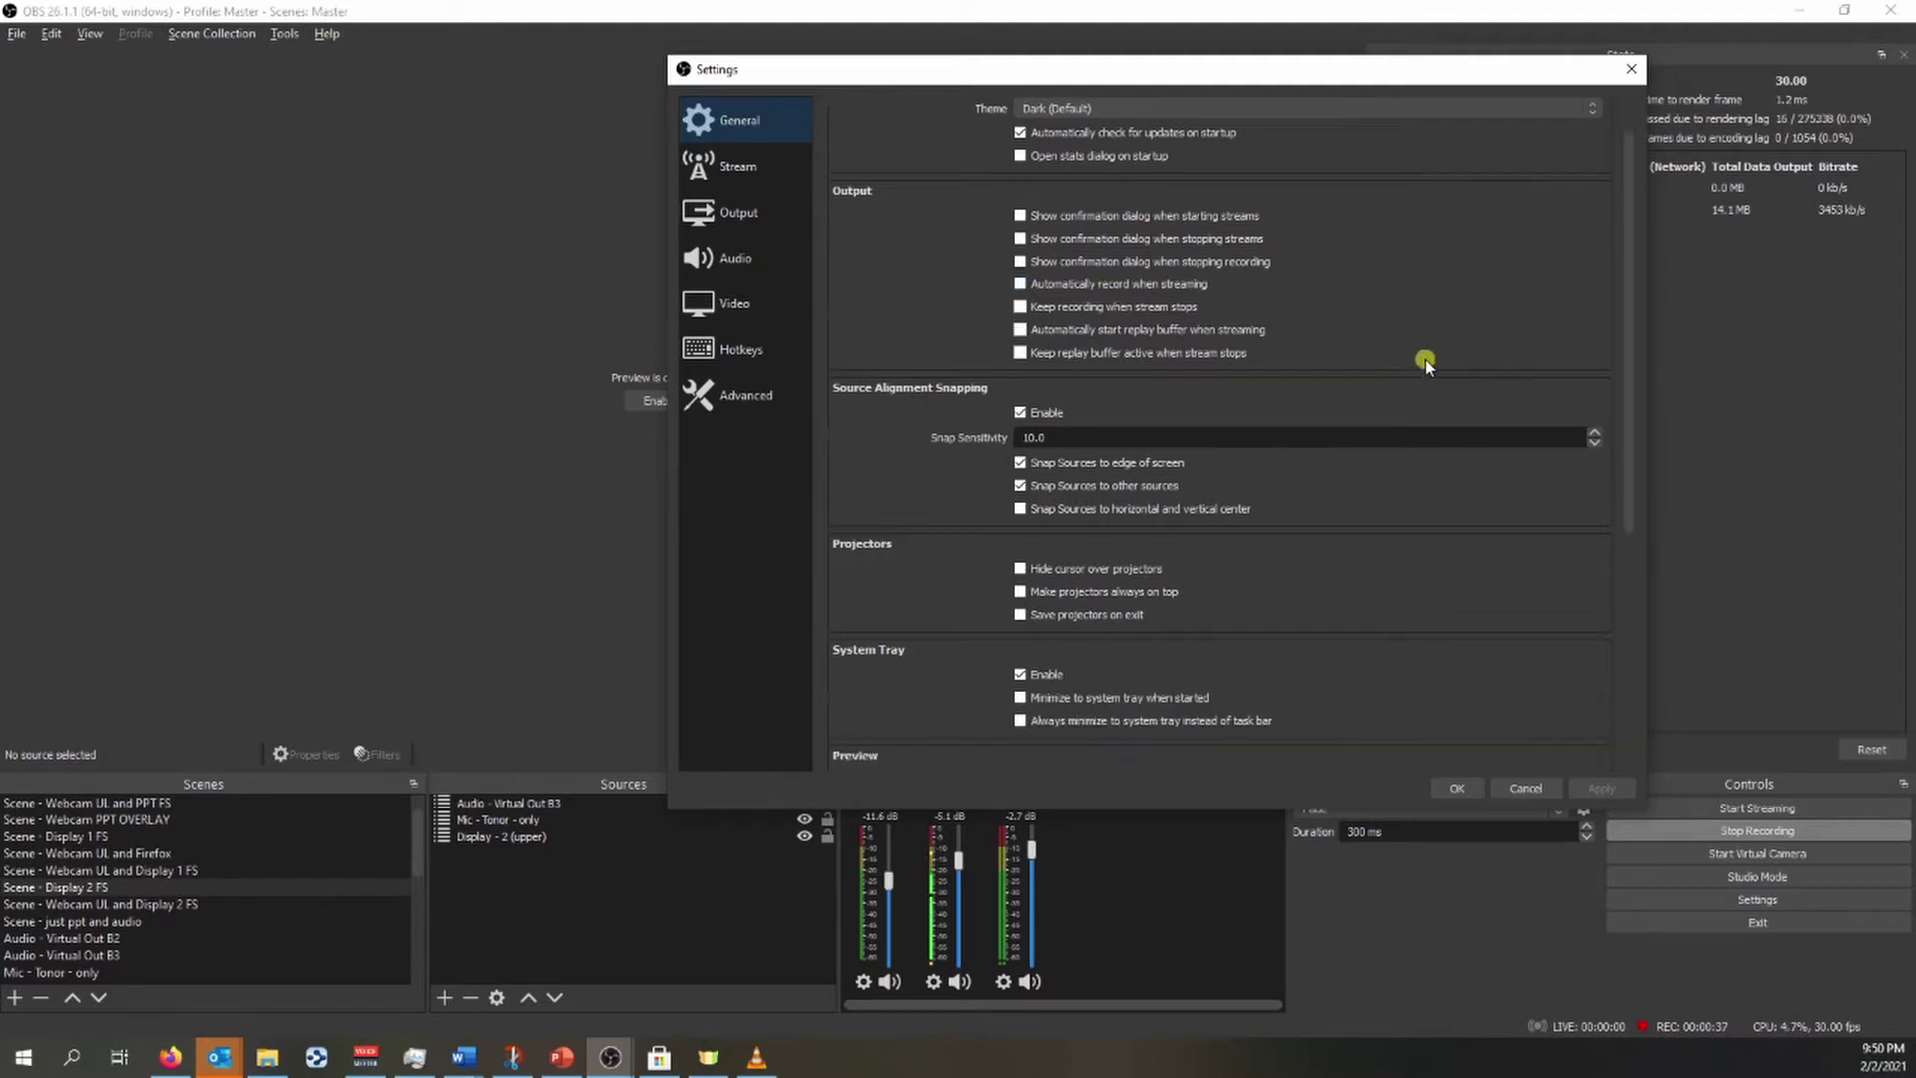
{"action": "scroll", "coordinate": [1297, 419], "scroll_direction": "down", "scroll_amount": 2}
{"action": "scroll", "coordinate": [1210, 679], "scroll_direction": "down", "scroll_amount": 5}
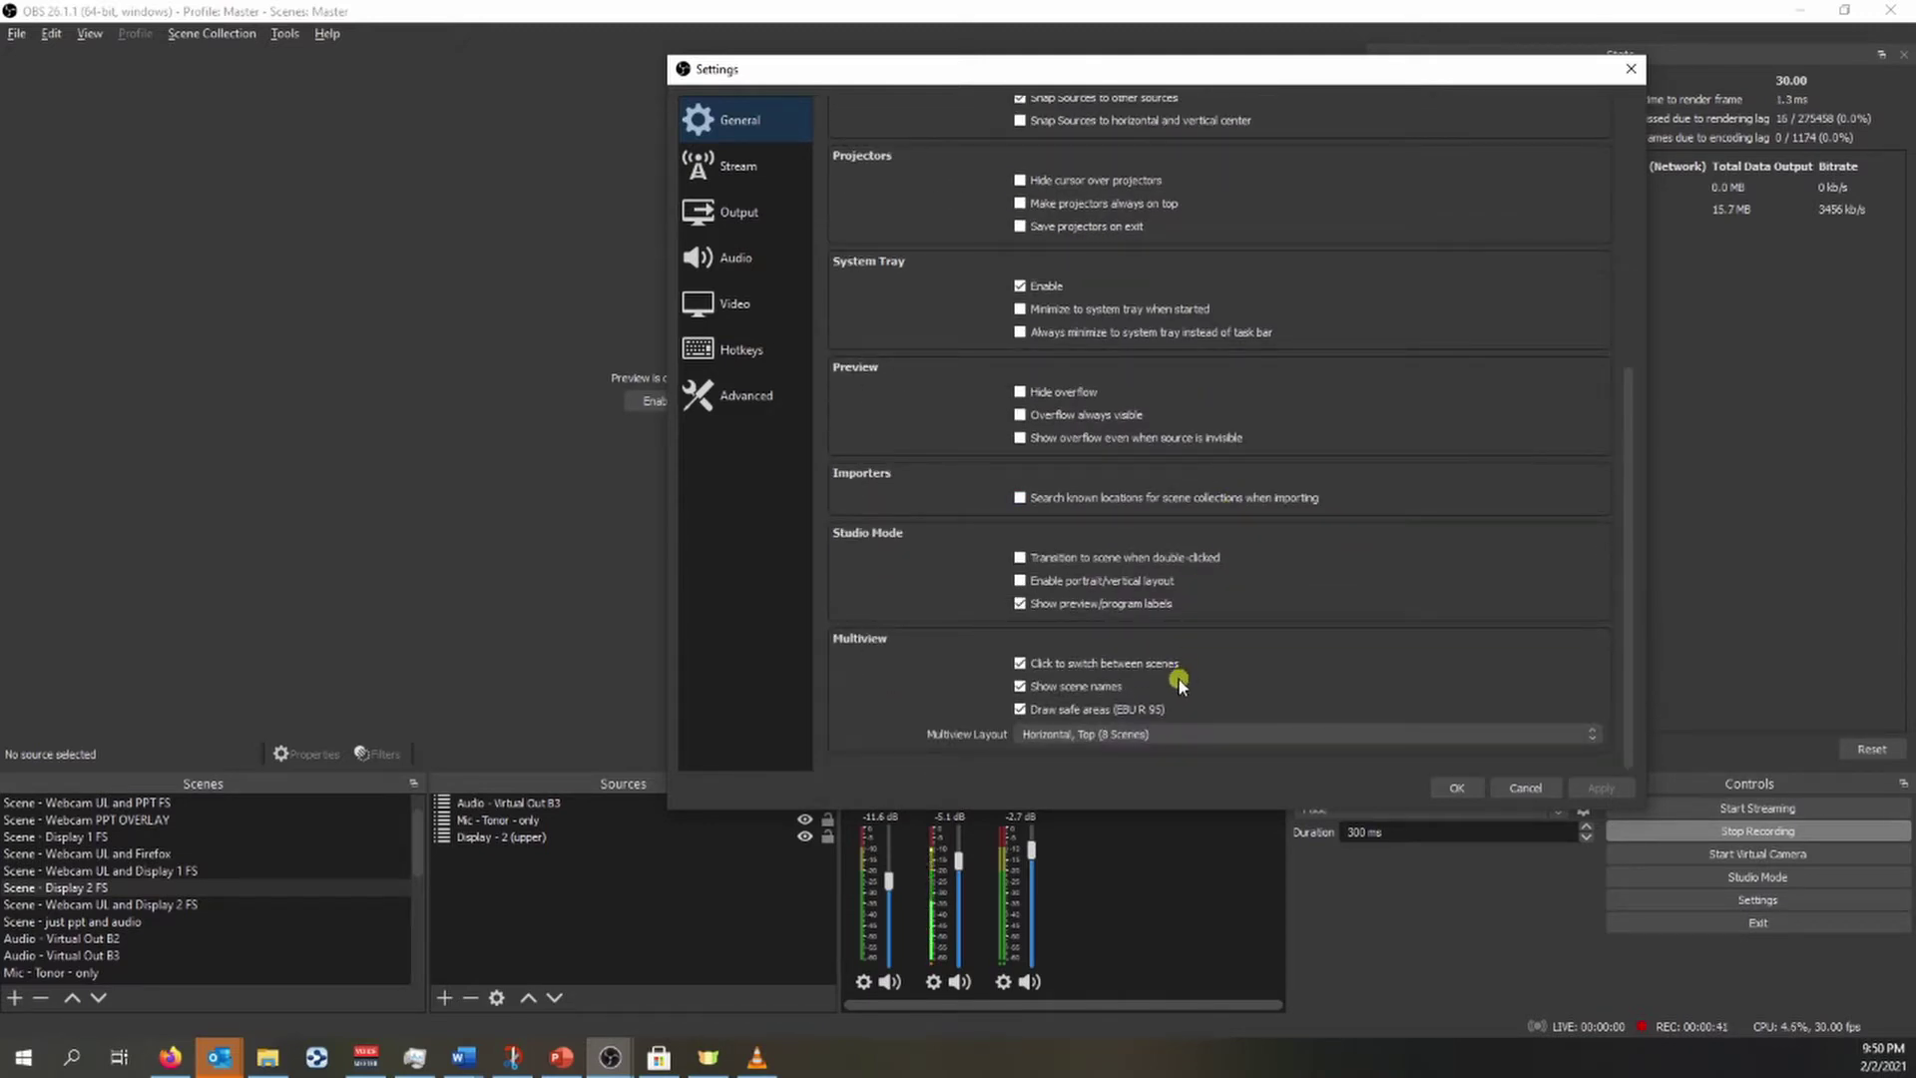
{"action": "scroll", "coordinate": [1178, 678], "scroll_direction": "up", "scroll_amount": 8}
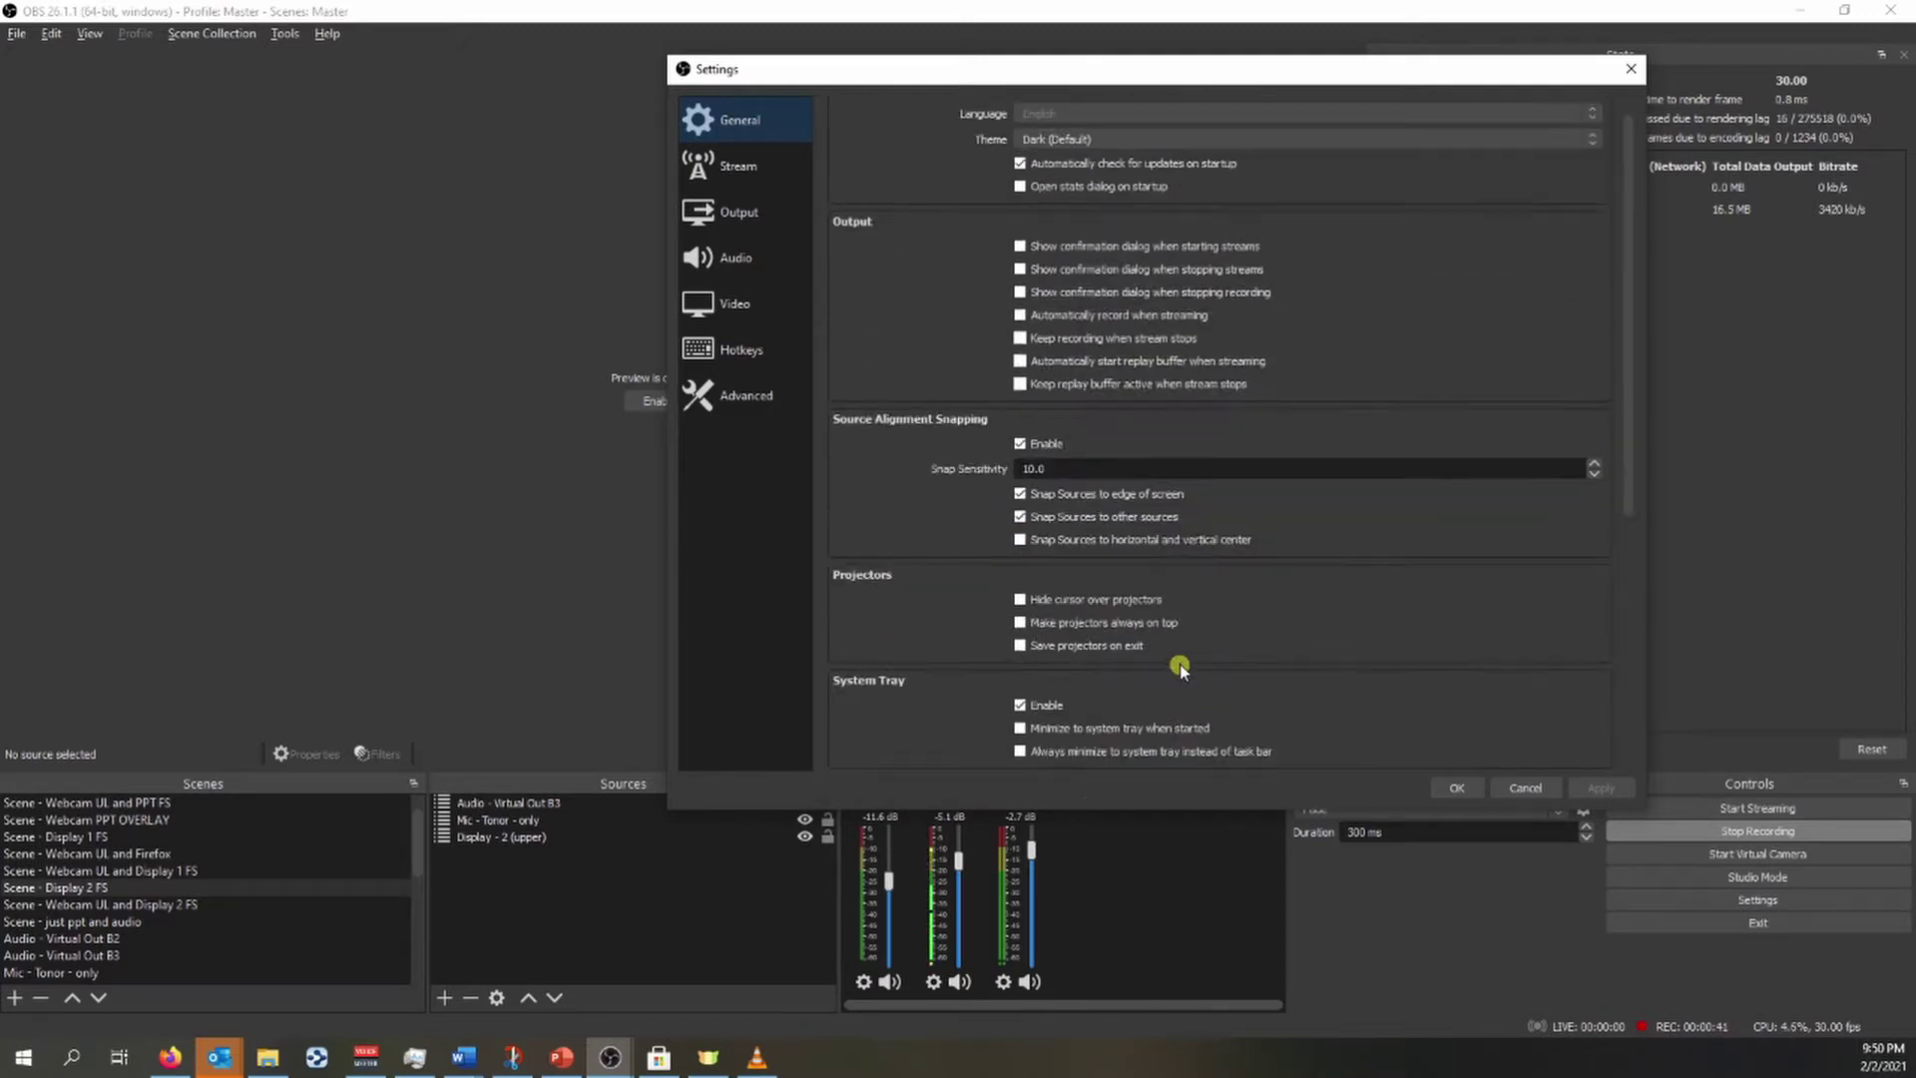
Review the Stream settings and the Output settings for Replay Buffer and Streaming, and close the settings
{"action": "left_click", "coordinate": [745, 169]}
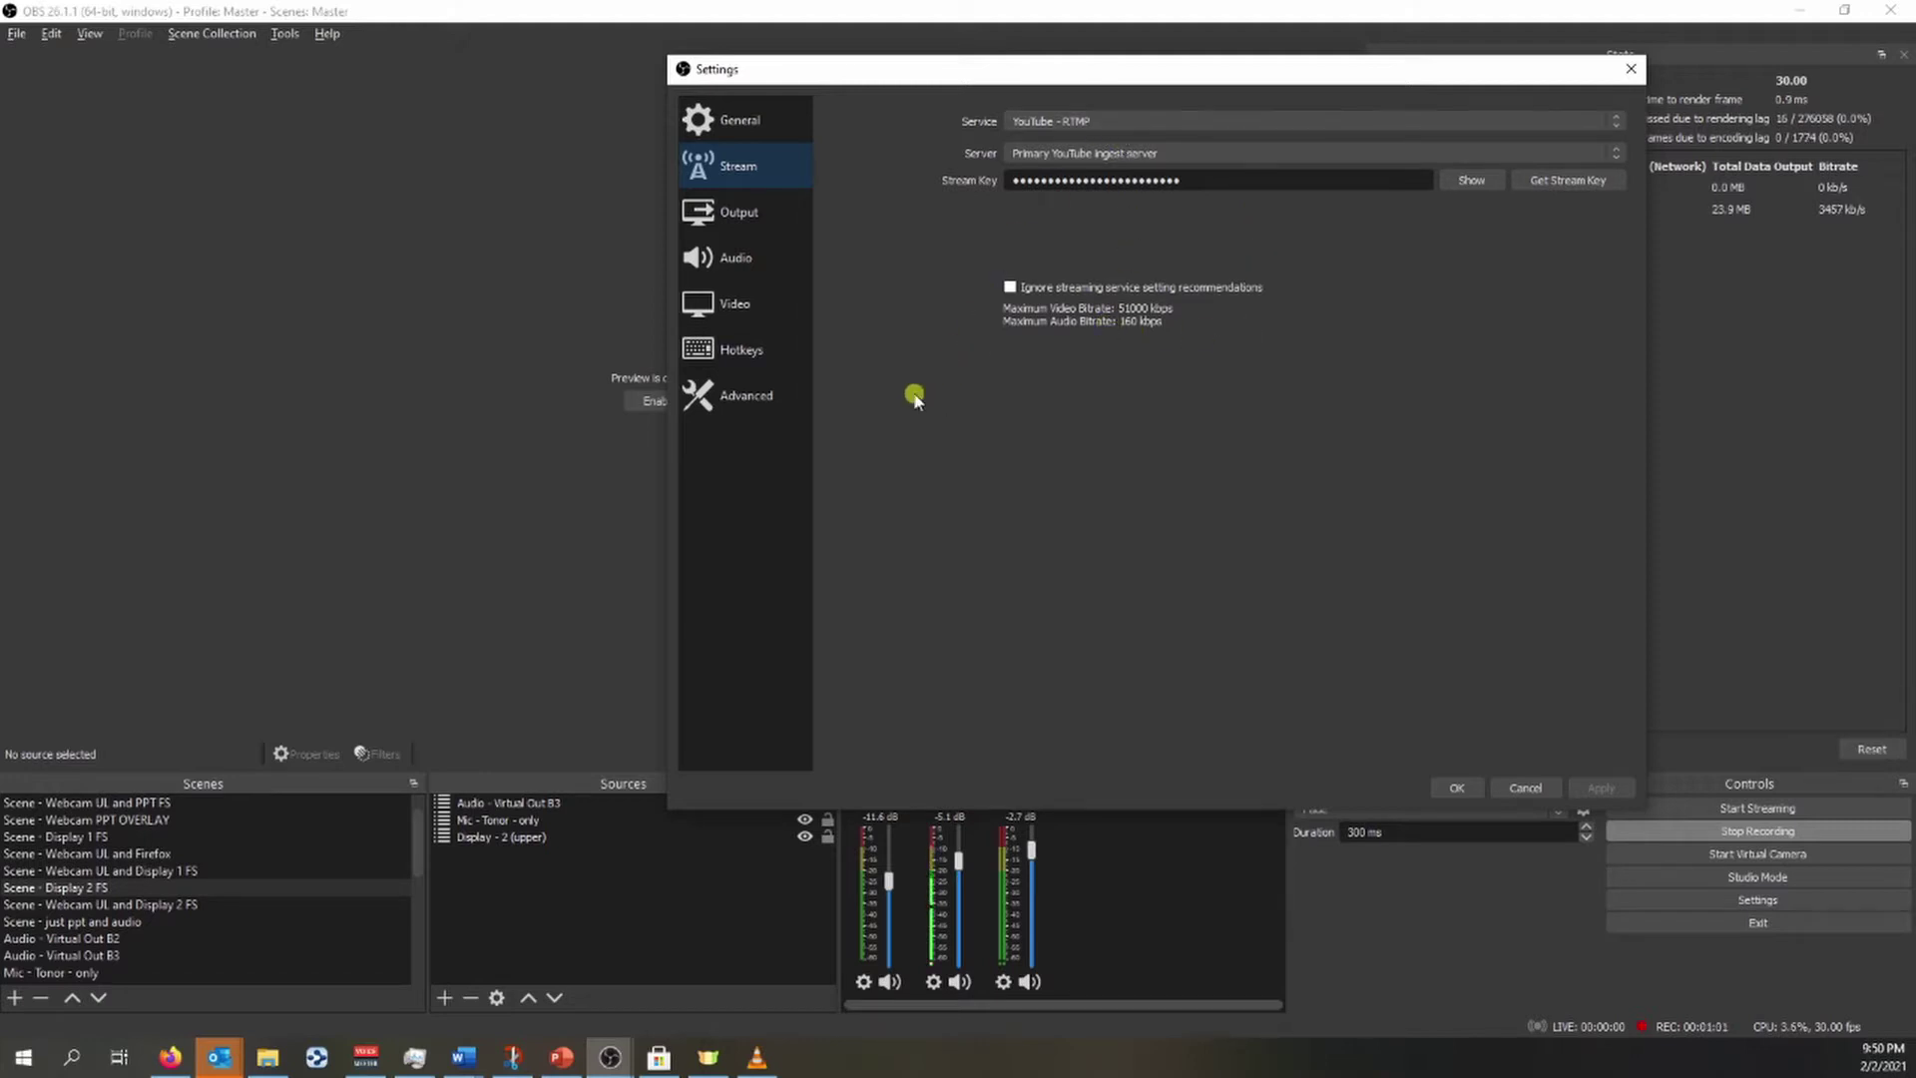
{"action": "left_click", "coordinate": [746, 215]}
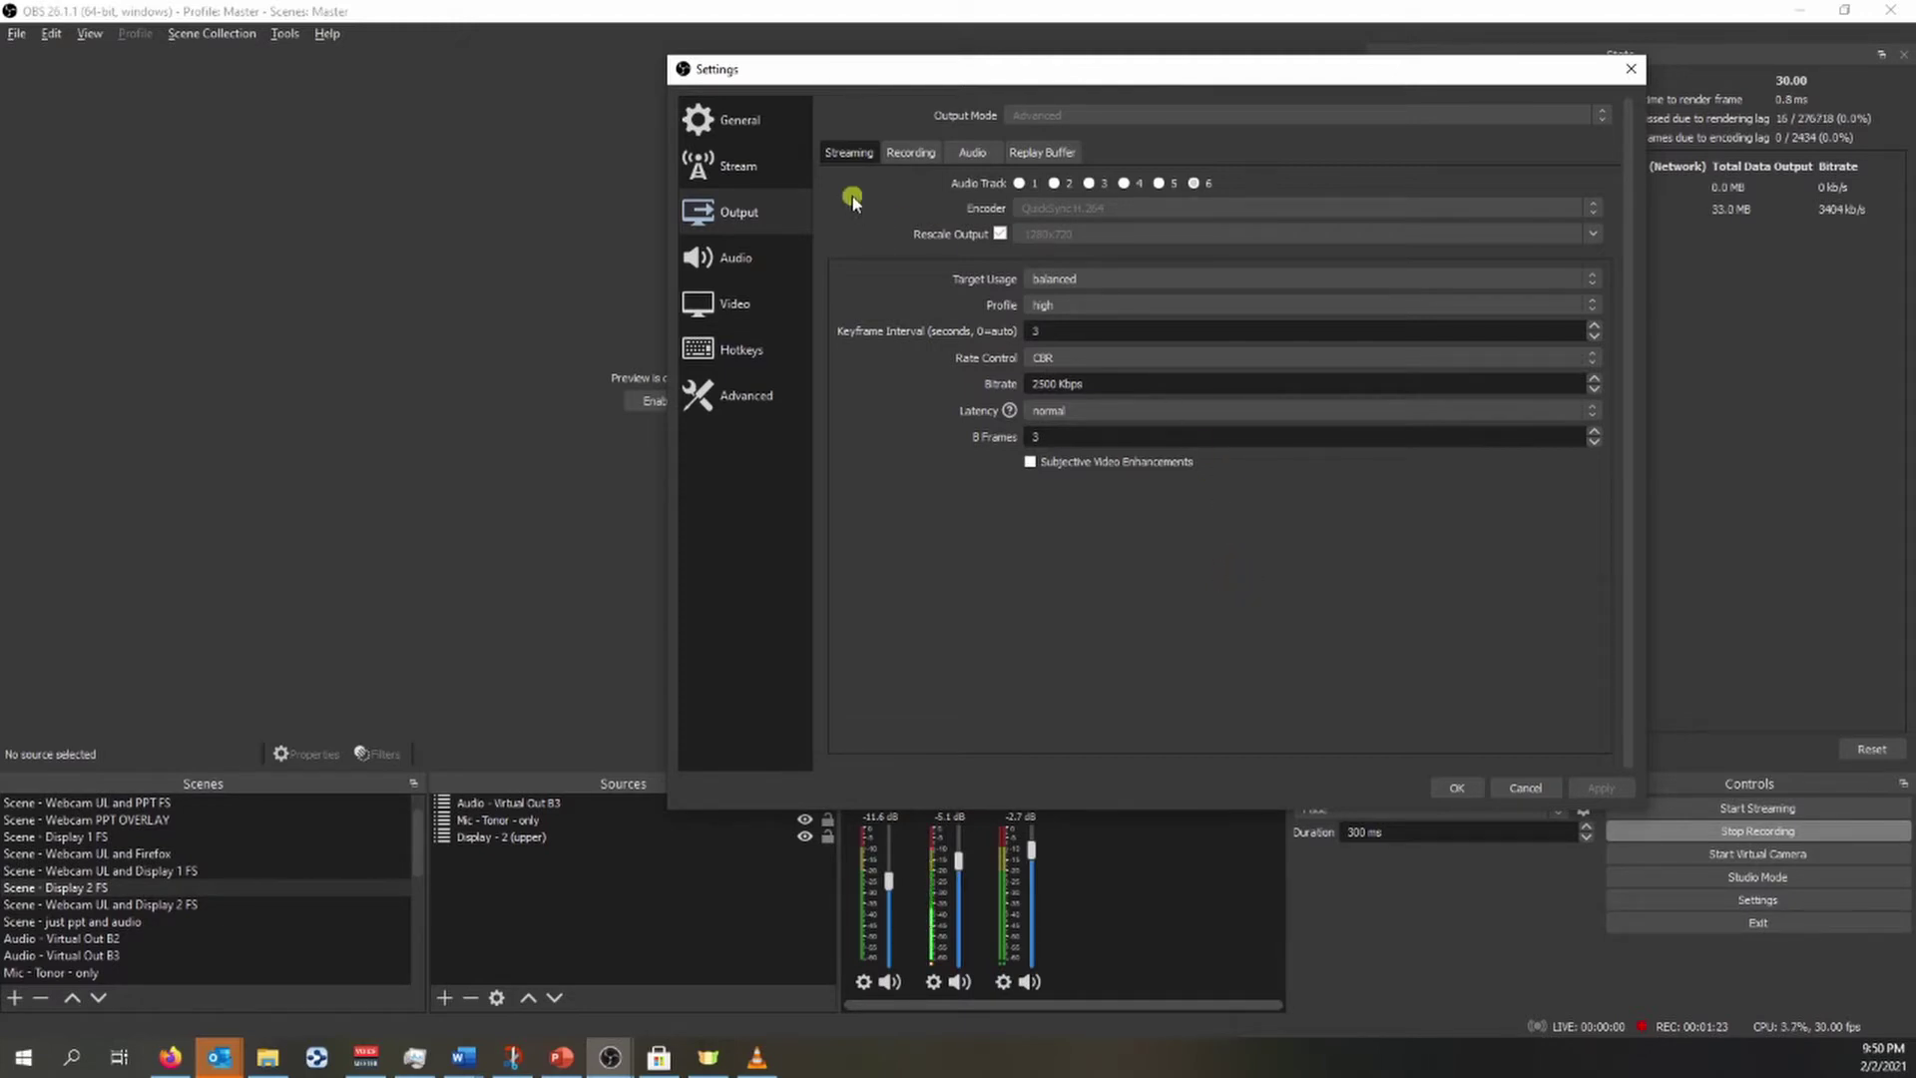
{"action": "left_click", "coordinate": [1064, 156]}
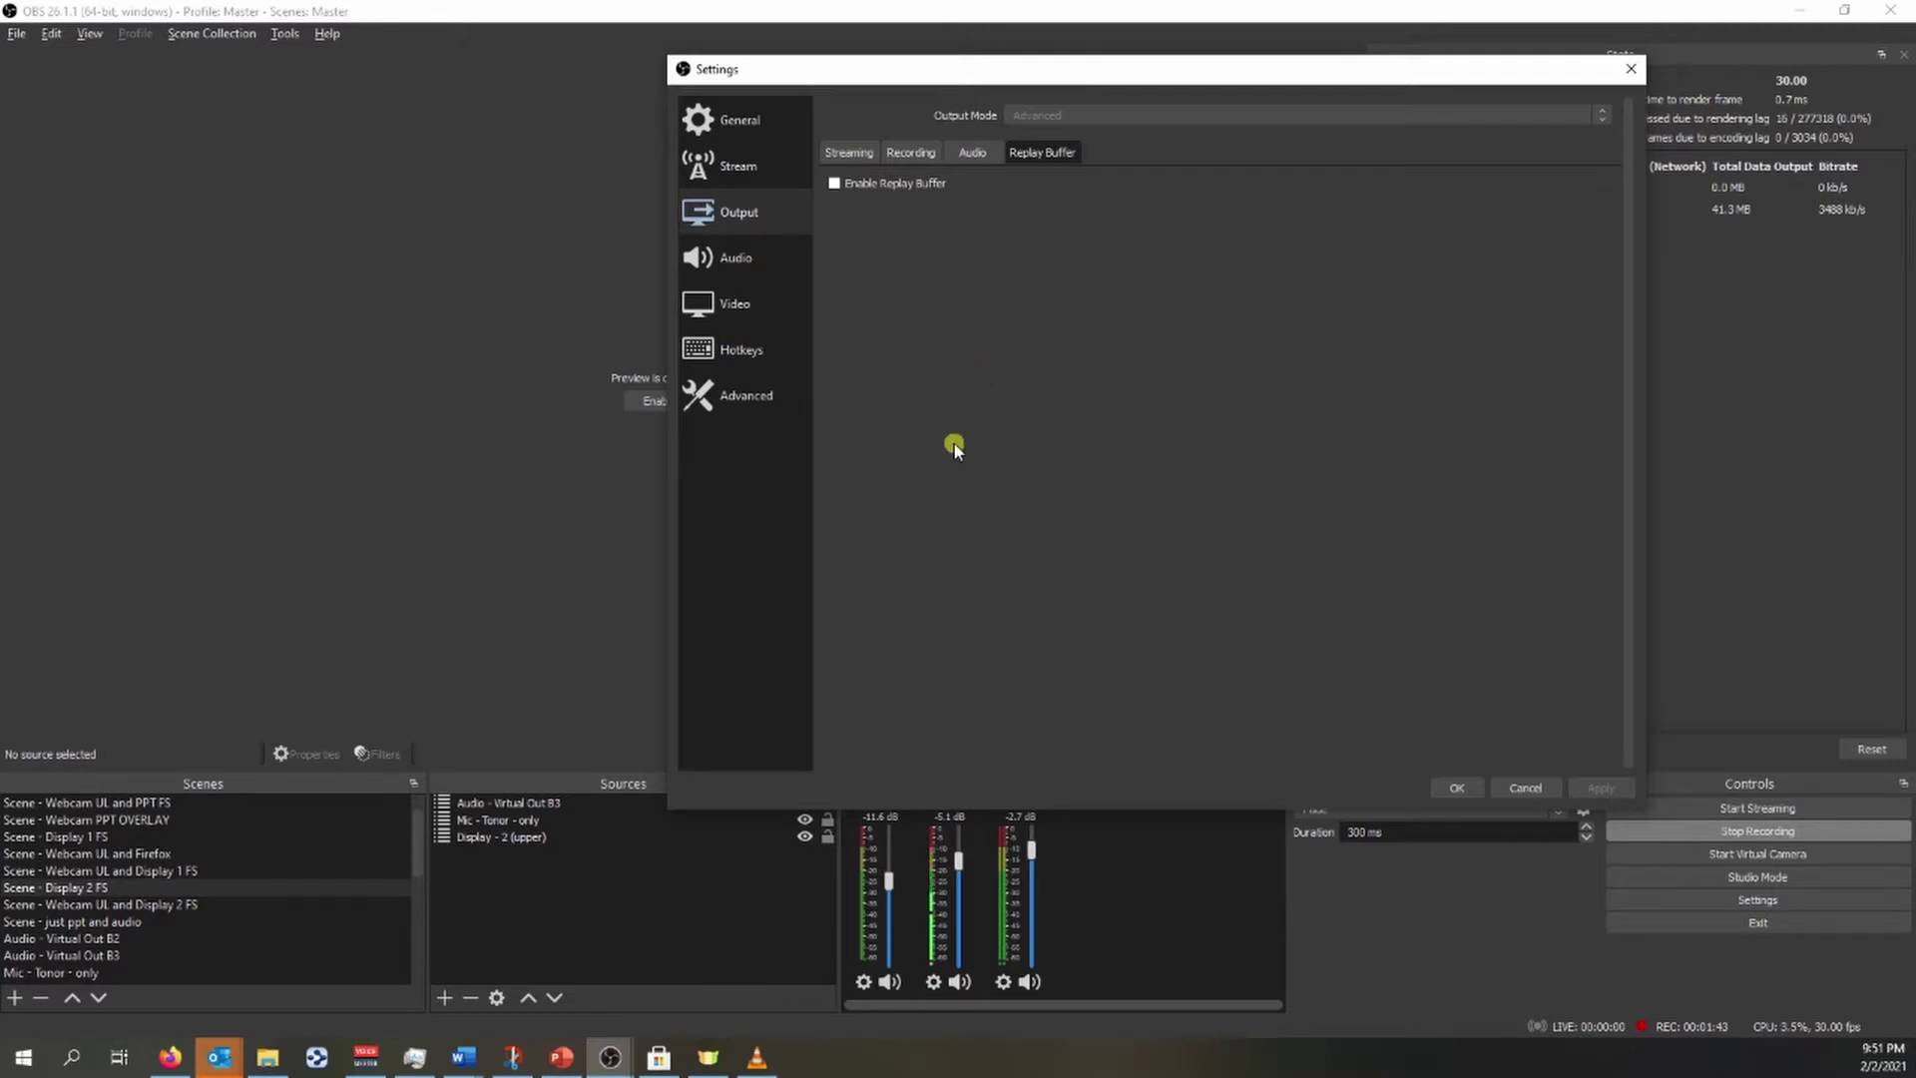
{"action": "left_click", "coordinate": [847, 152]}
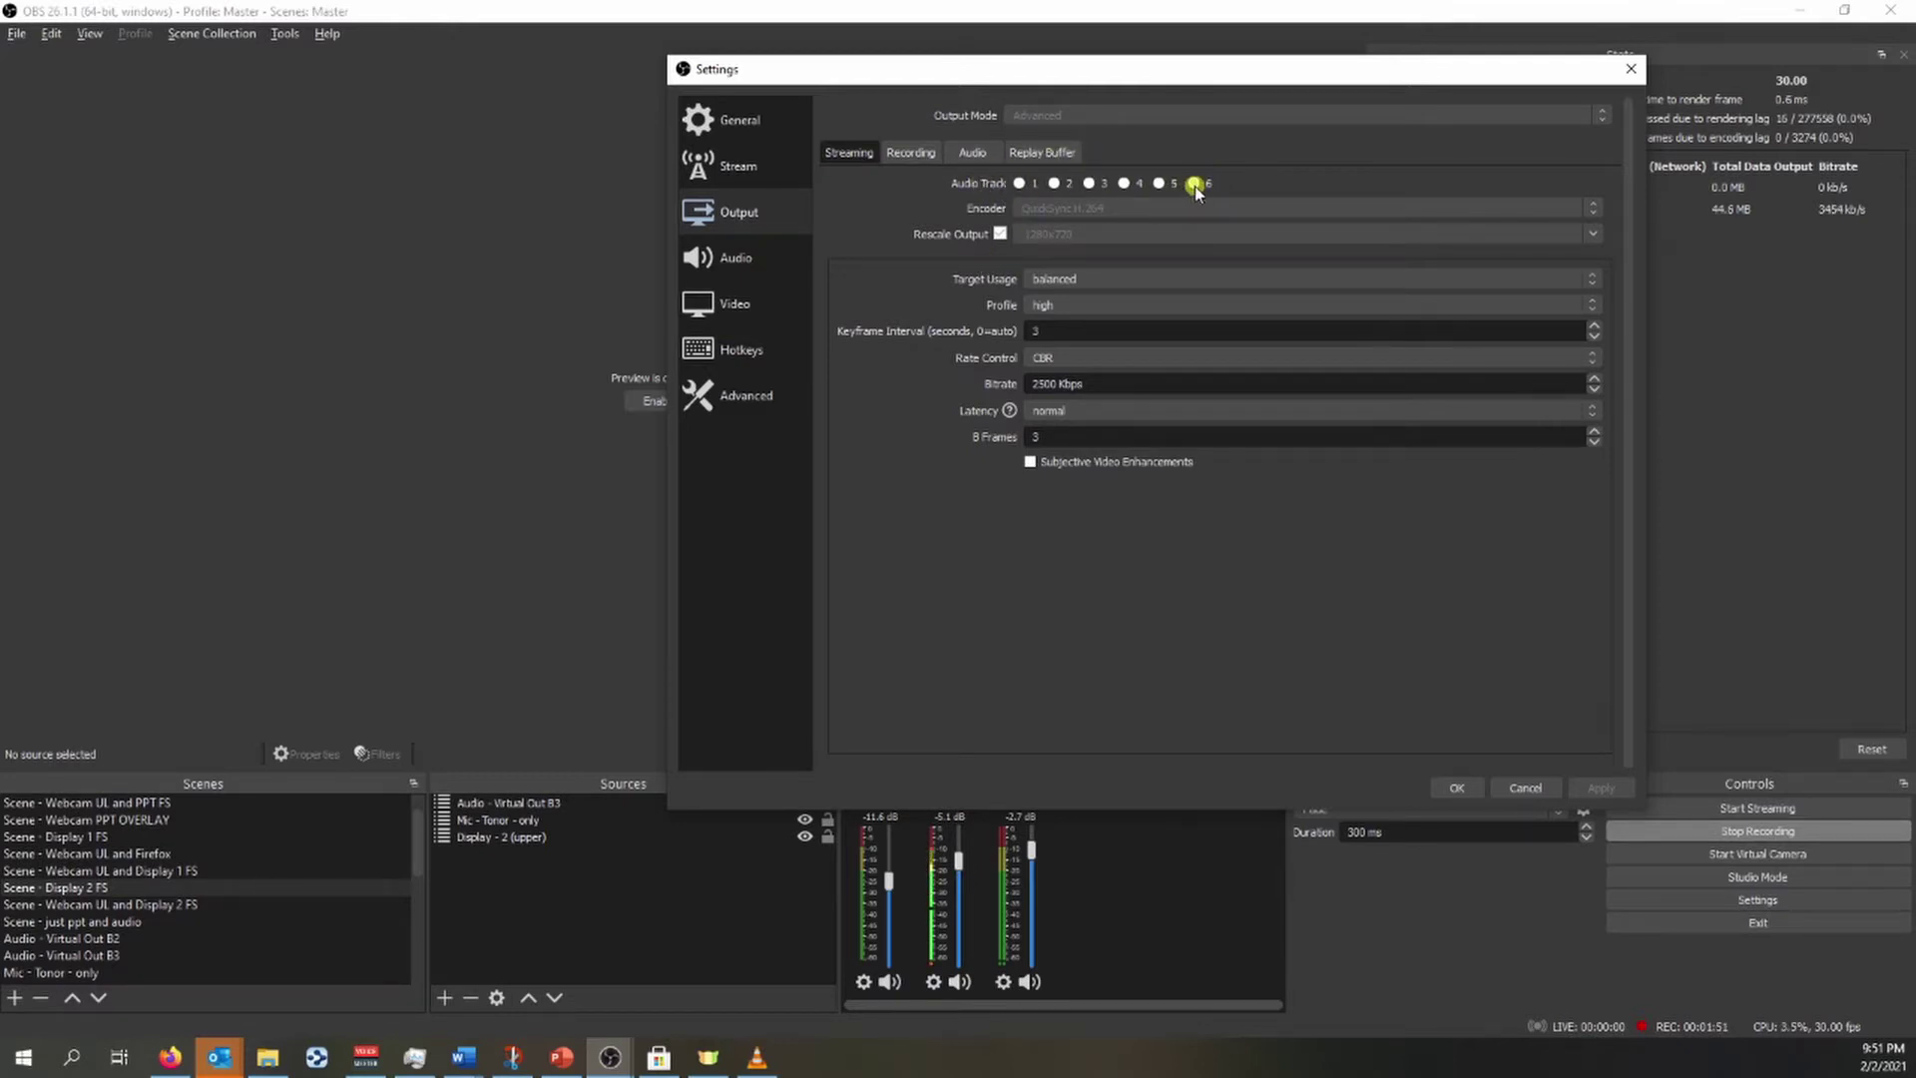
{"action": "left_click_drag", "start_coordinate": [1222, 74], "coordinate": [802, 88]}
{"action": "left_click", "coordinate": [1100, 781]}
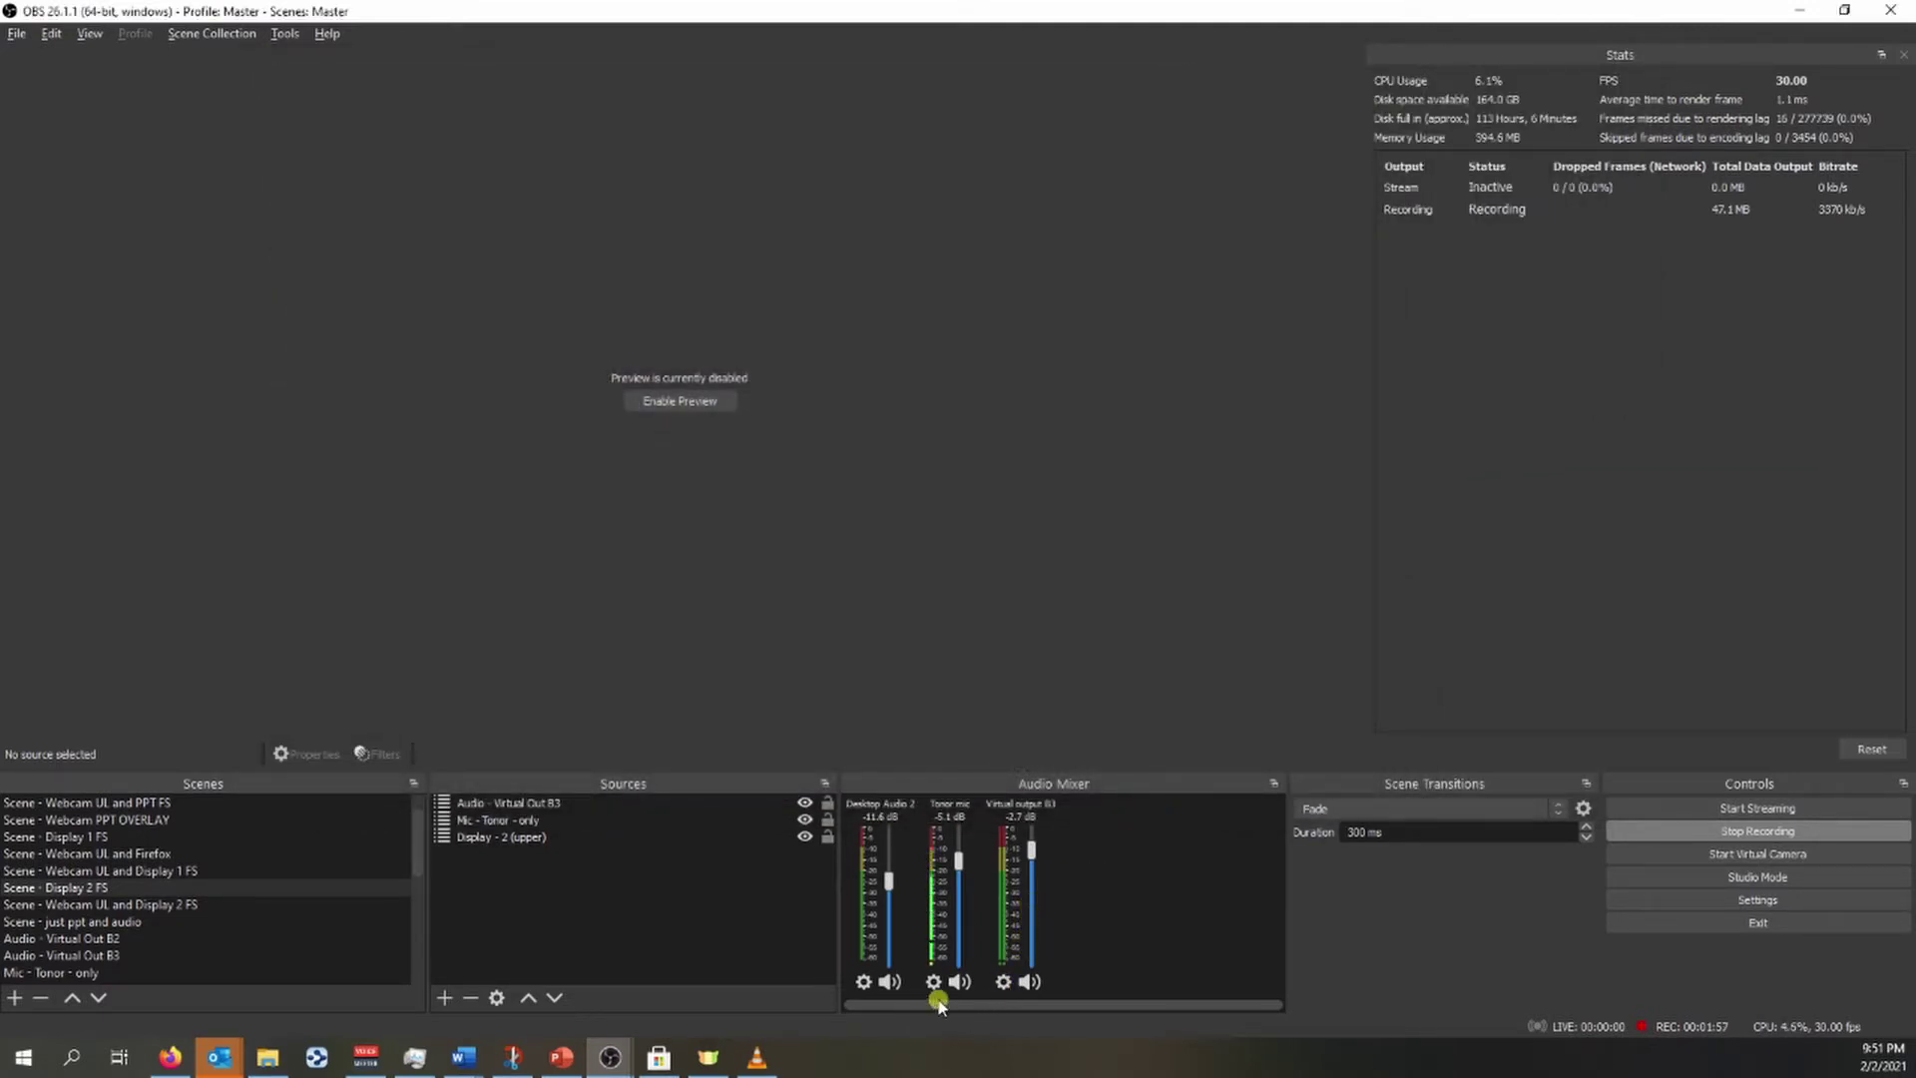
Open the Advanced Audio Properties, widen the window to reach all six tracks, and examine the track assignments of the active sources
{"action": "left_click", "coordinate": [1002, 982]}
{"action": "left_click", "coordinate": [1059, 964]}
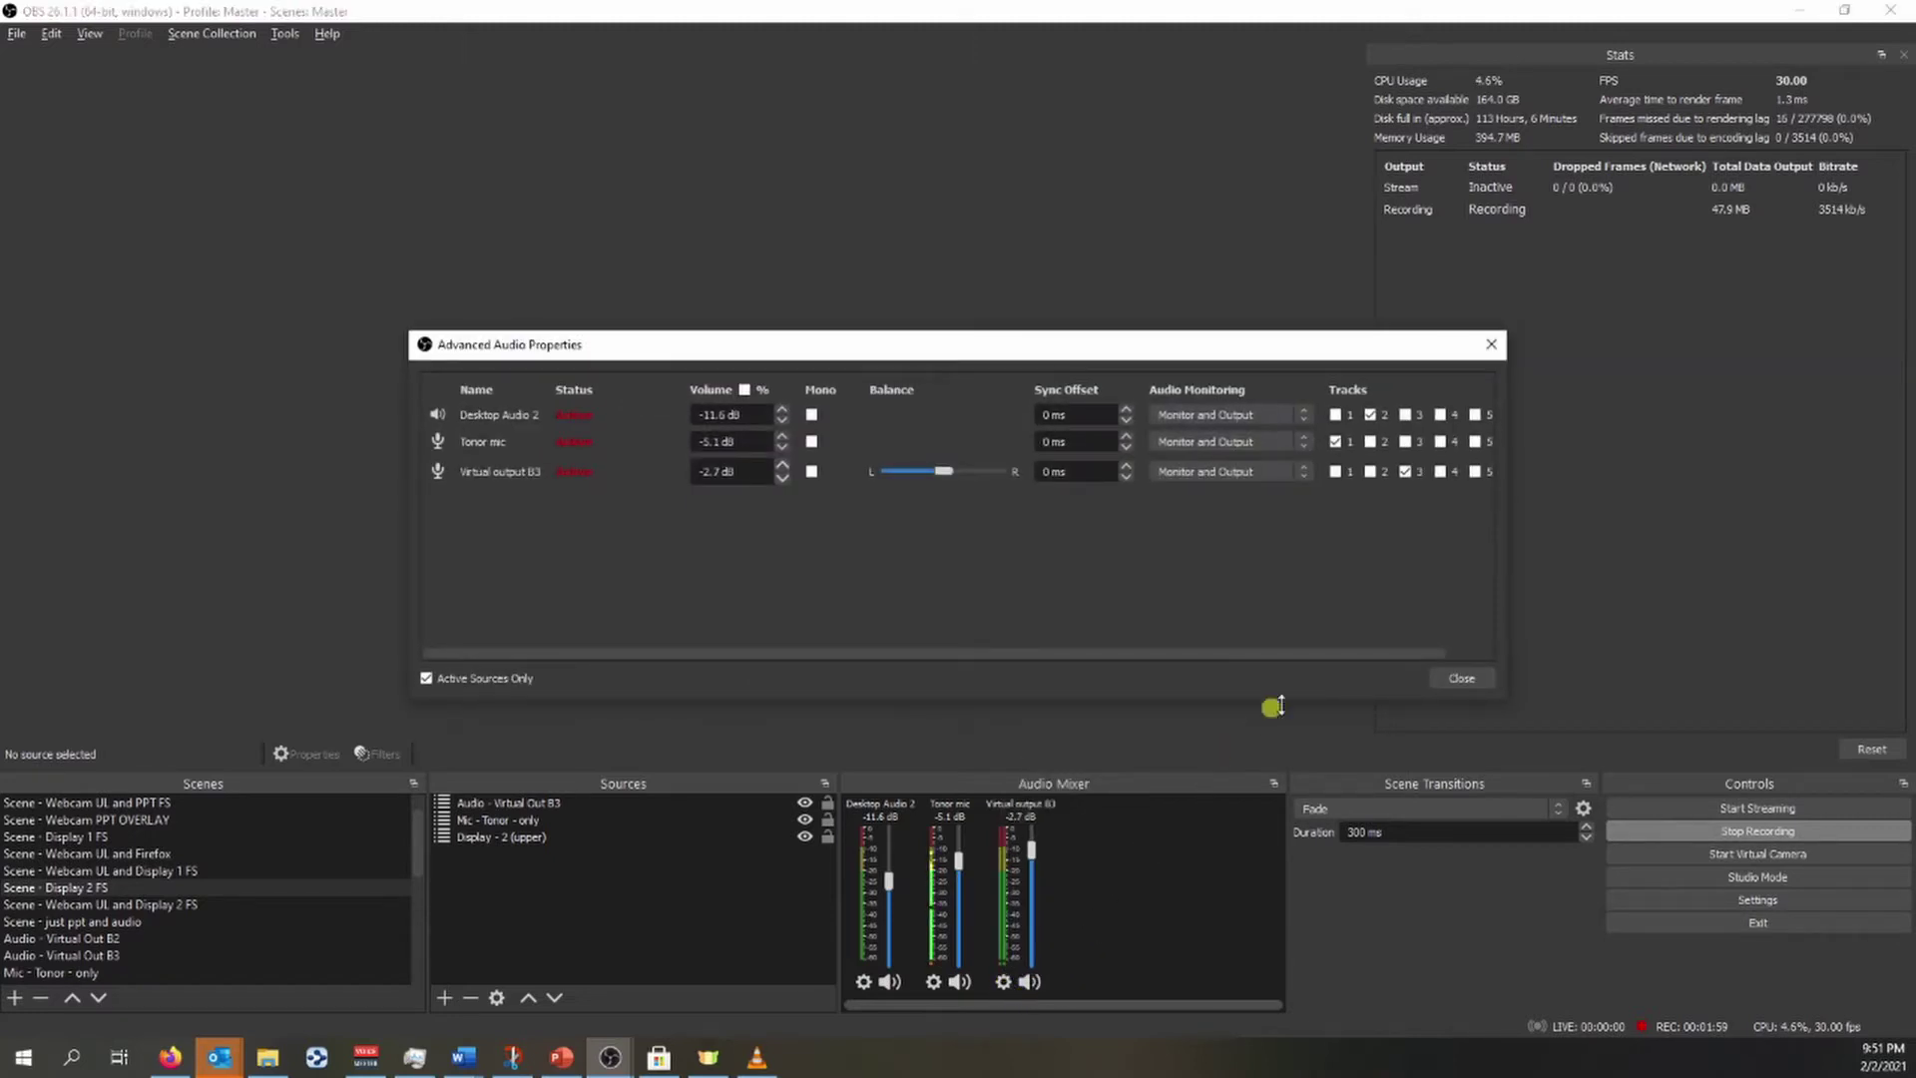
{"action": "left_click_drag", "start_coordinate": [1505, 694], "coordinate": [1768, 727]}
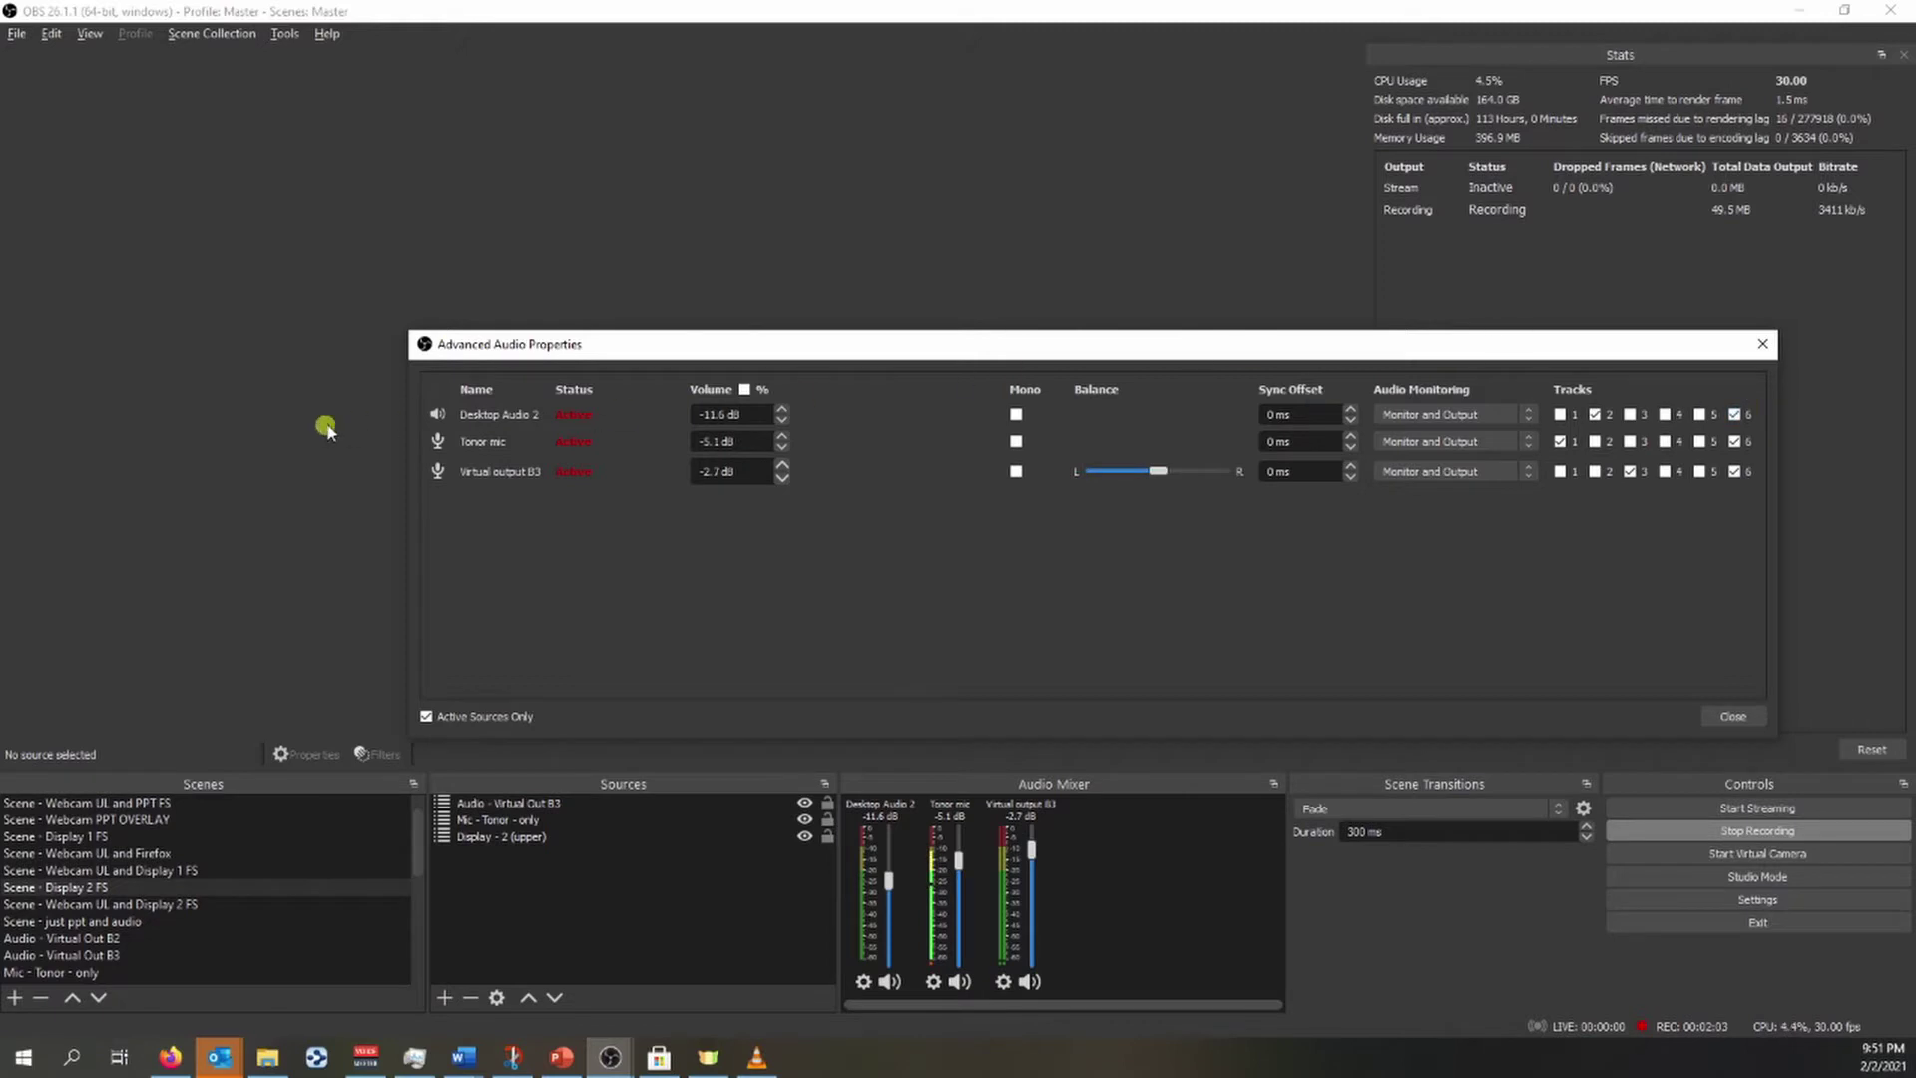
{"action": "left_click", "coordinate": [1736, 471]}
{"action": "left_click_drag", "start_coordinate": [1265, 343], "coordinate": [1211, 297]}
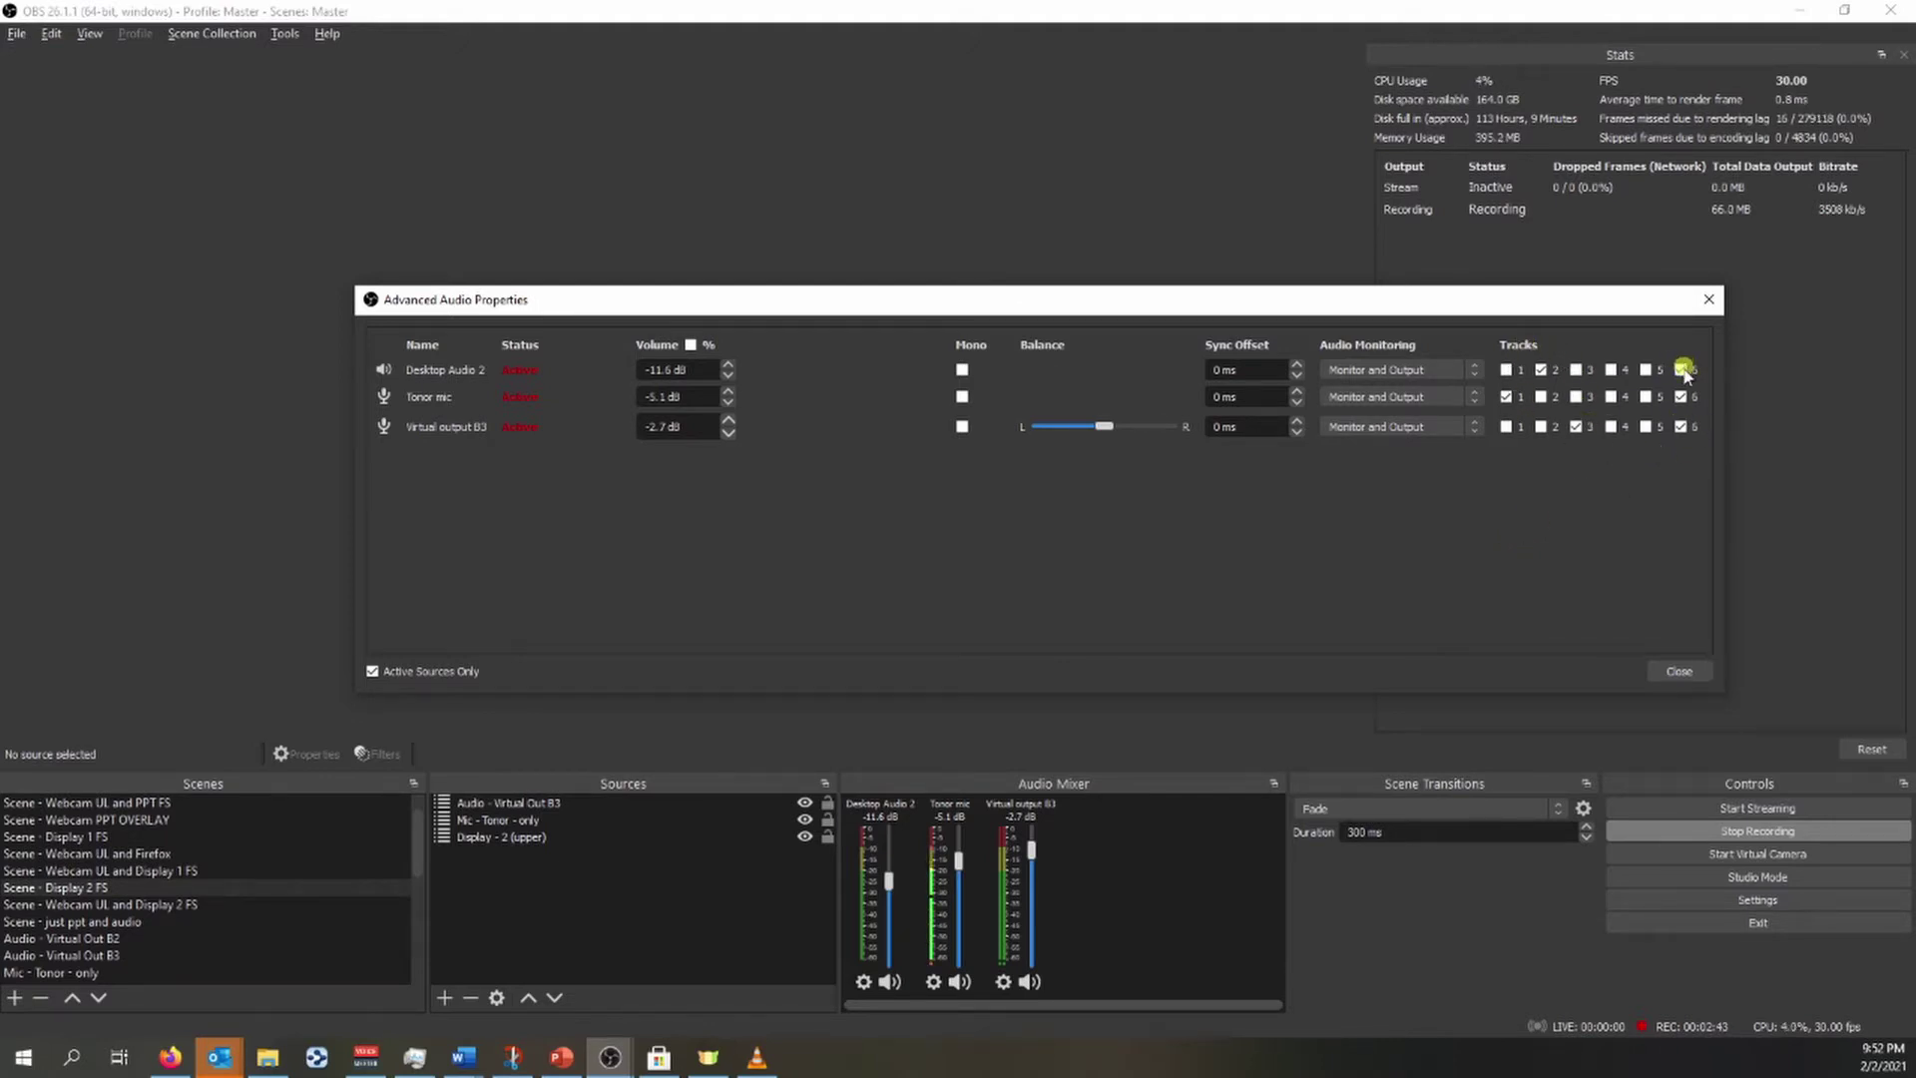
{"action": "left_click", "coordinate": [1681, 671]}
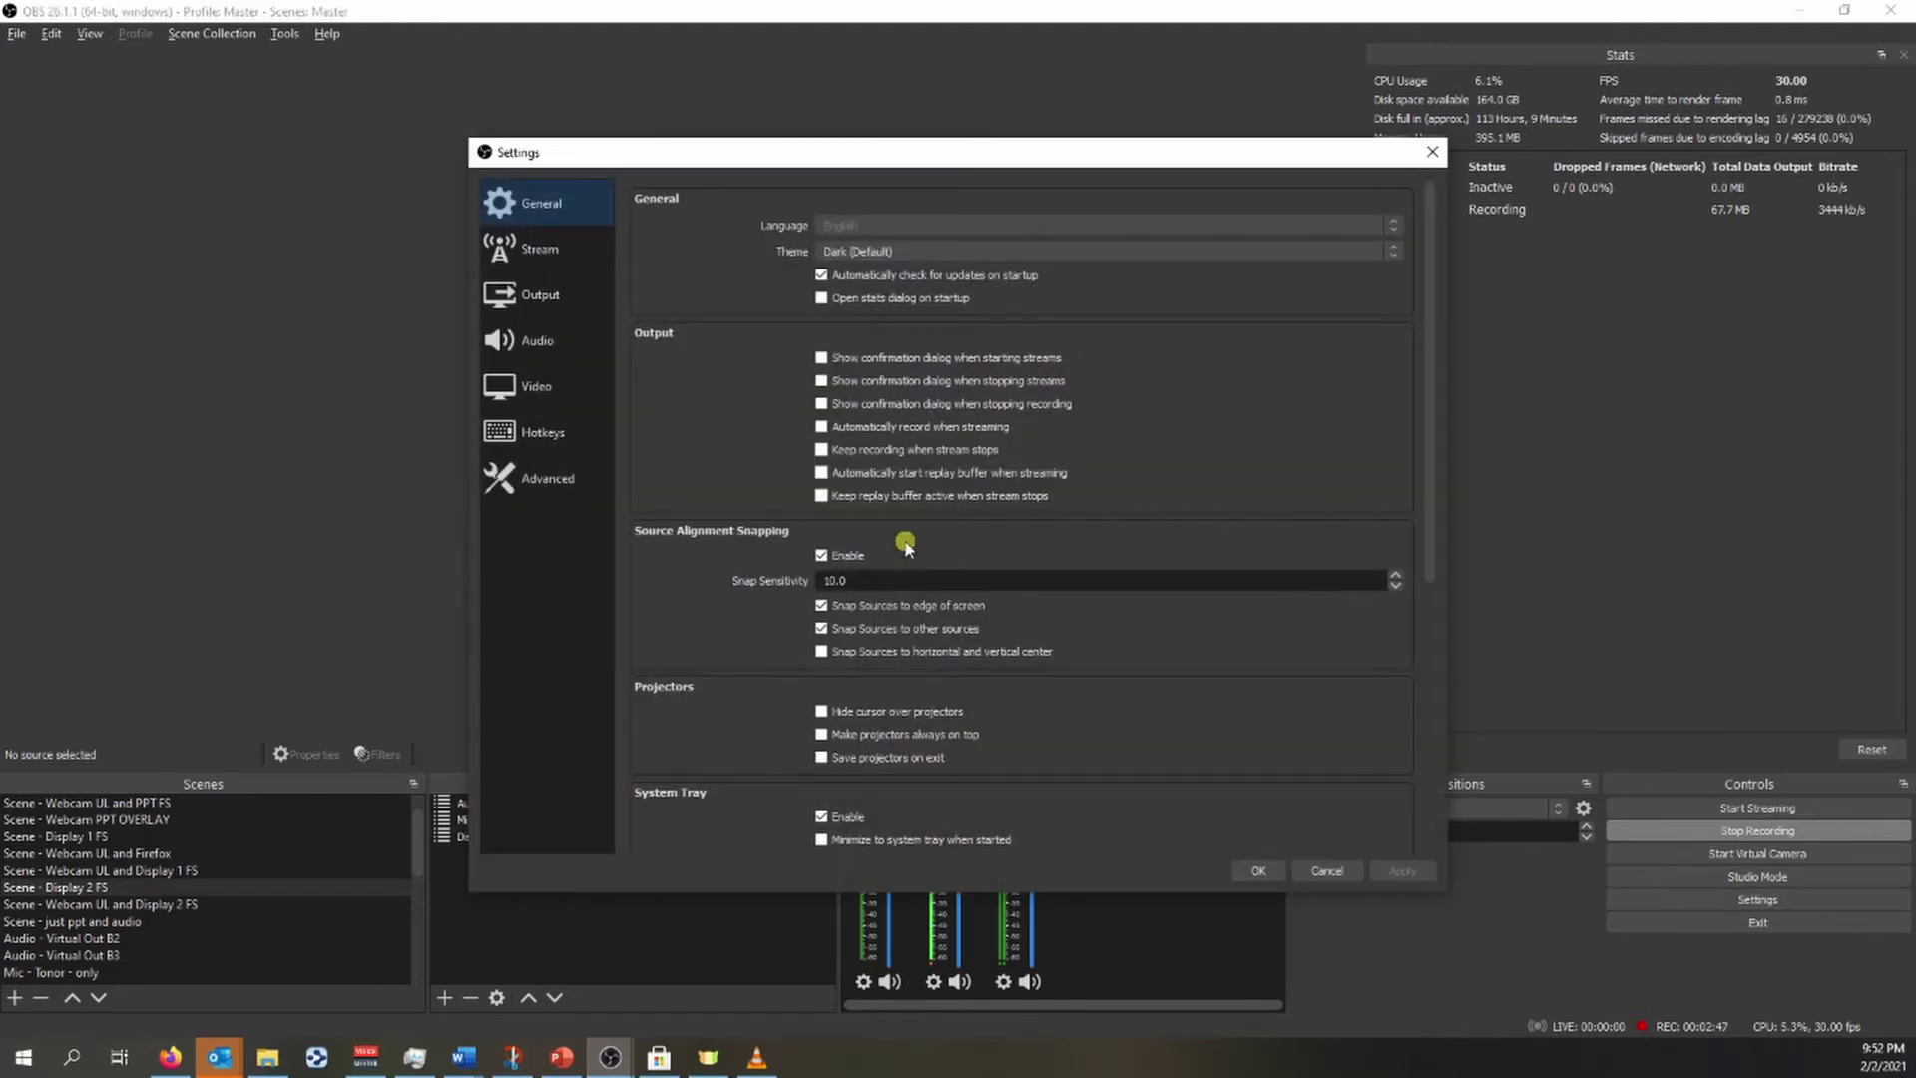
Check the streaming audio track in the Output settings and examine the global devices in the Audio settings
{"action": "left_click", "coordinate": [547, 302]}
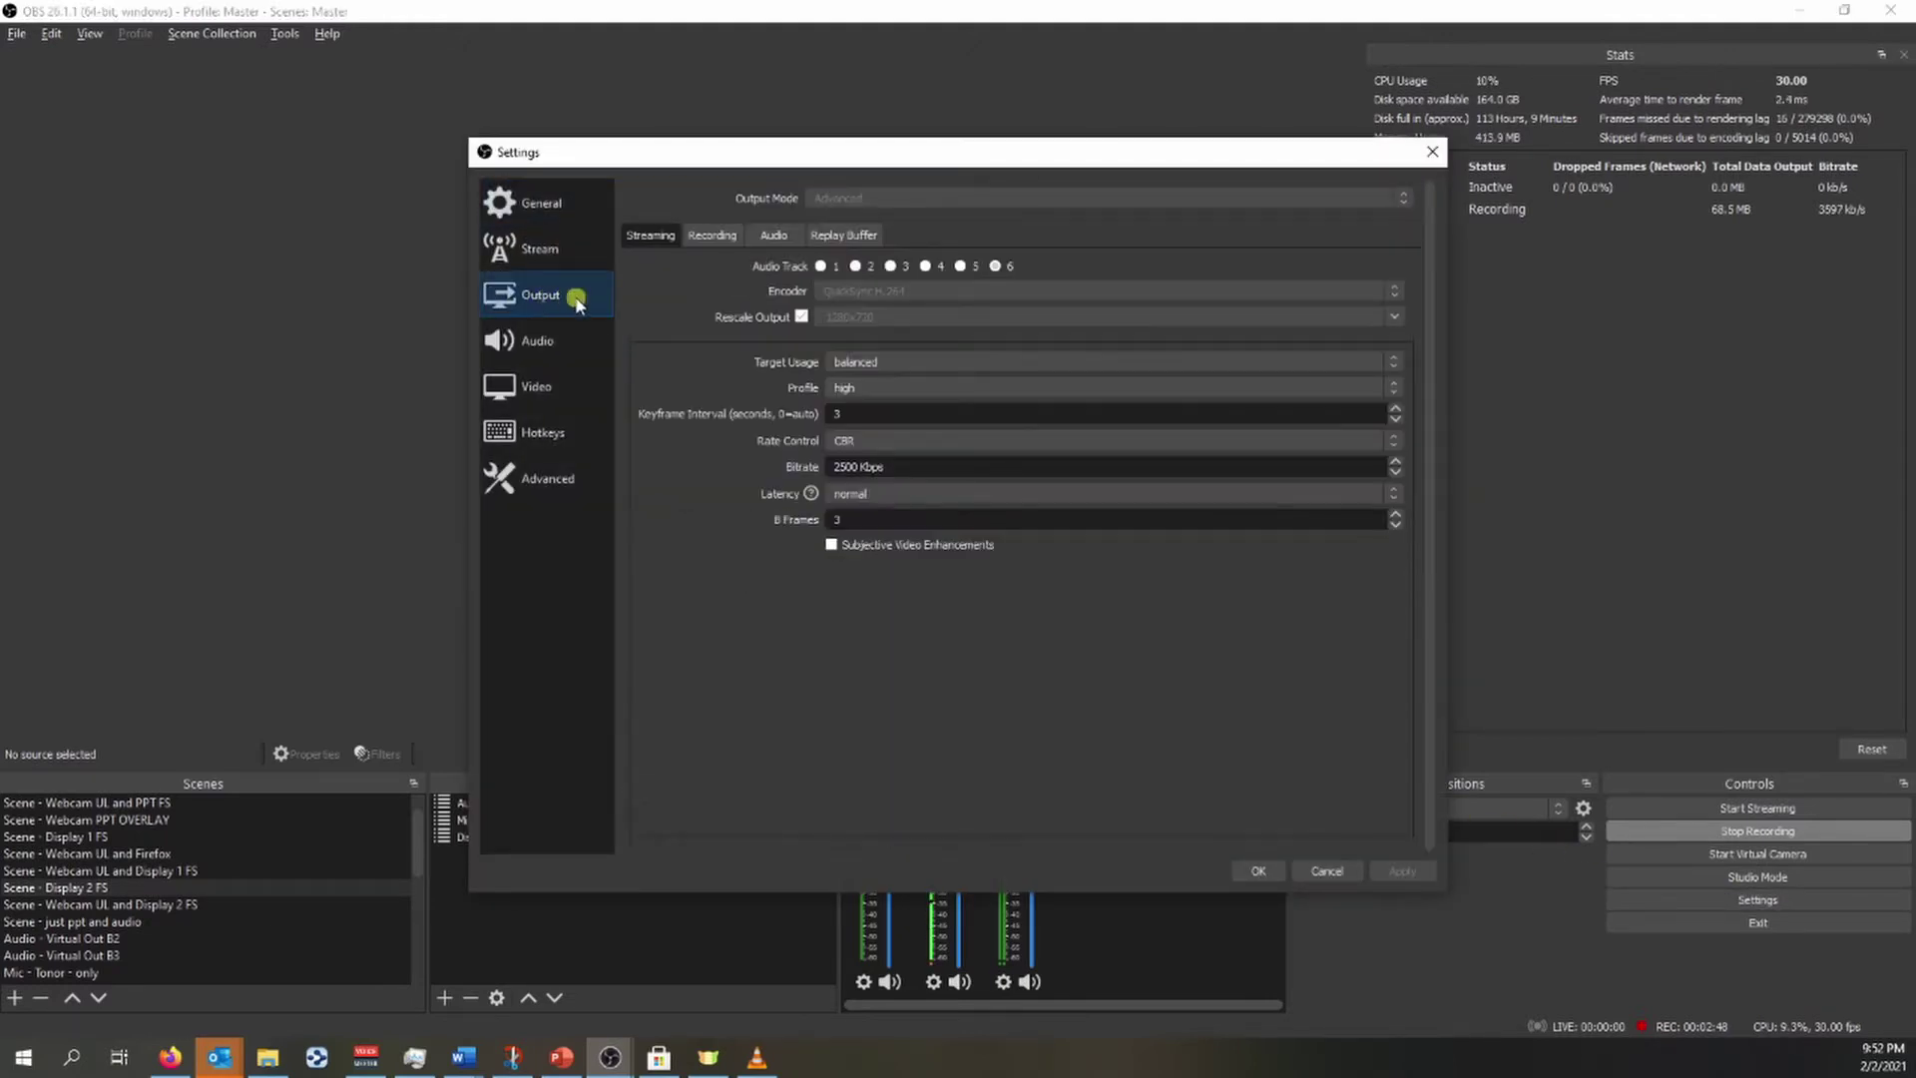
{"action": "left_click", "coordinate": [995, 266]}
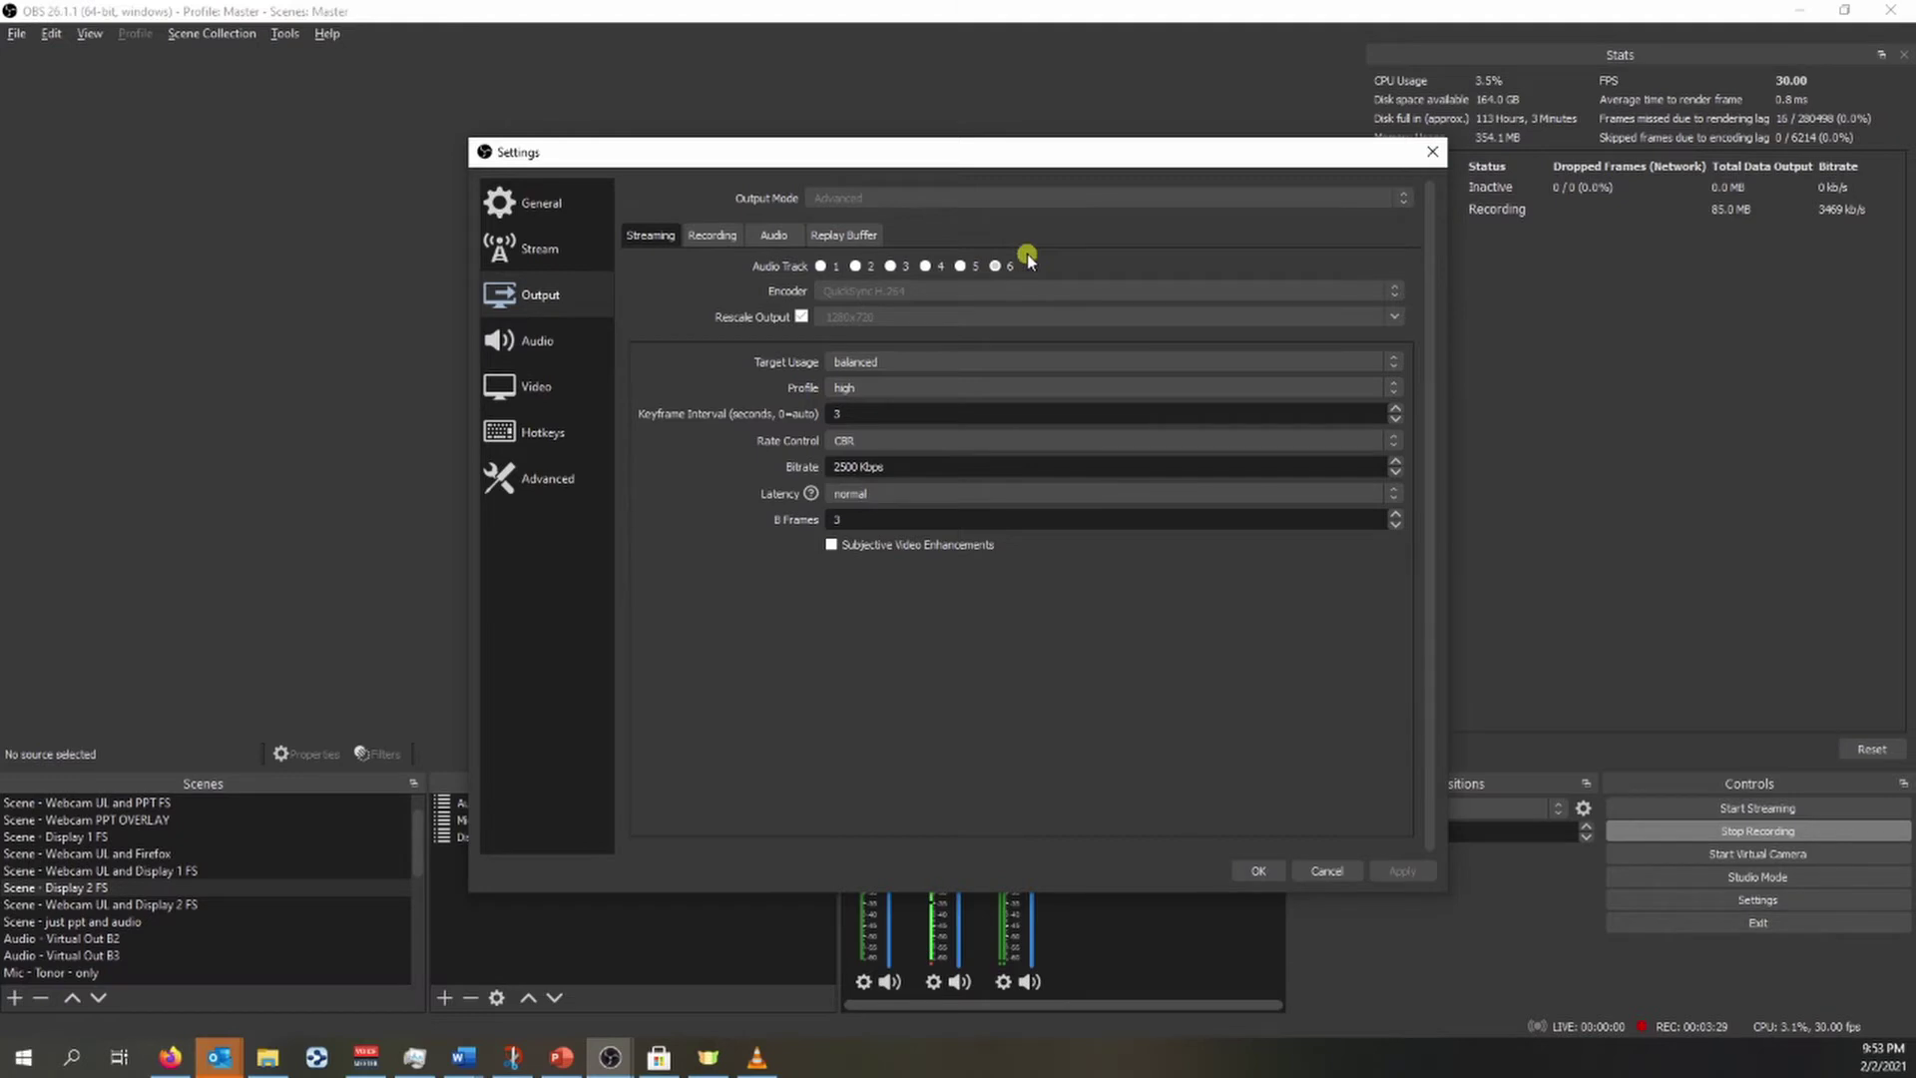
{"action": "left_click", "coordinate": [544, 341]}
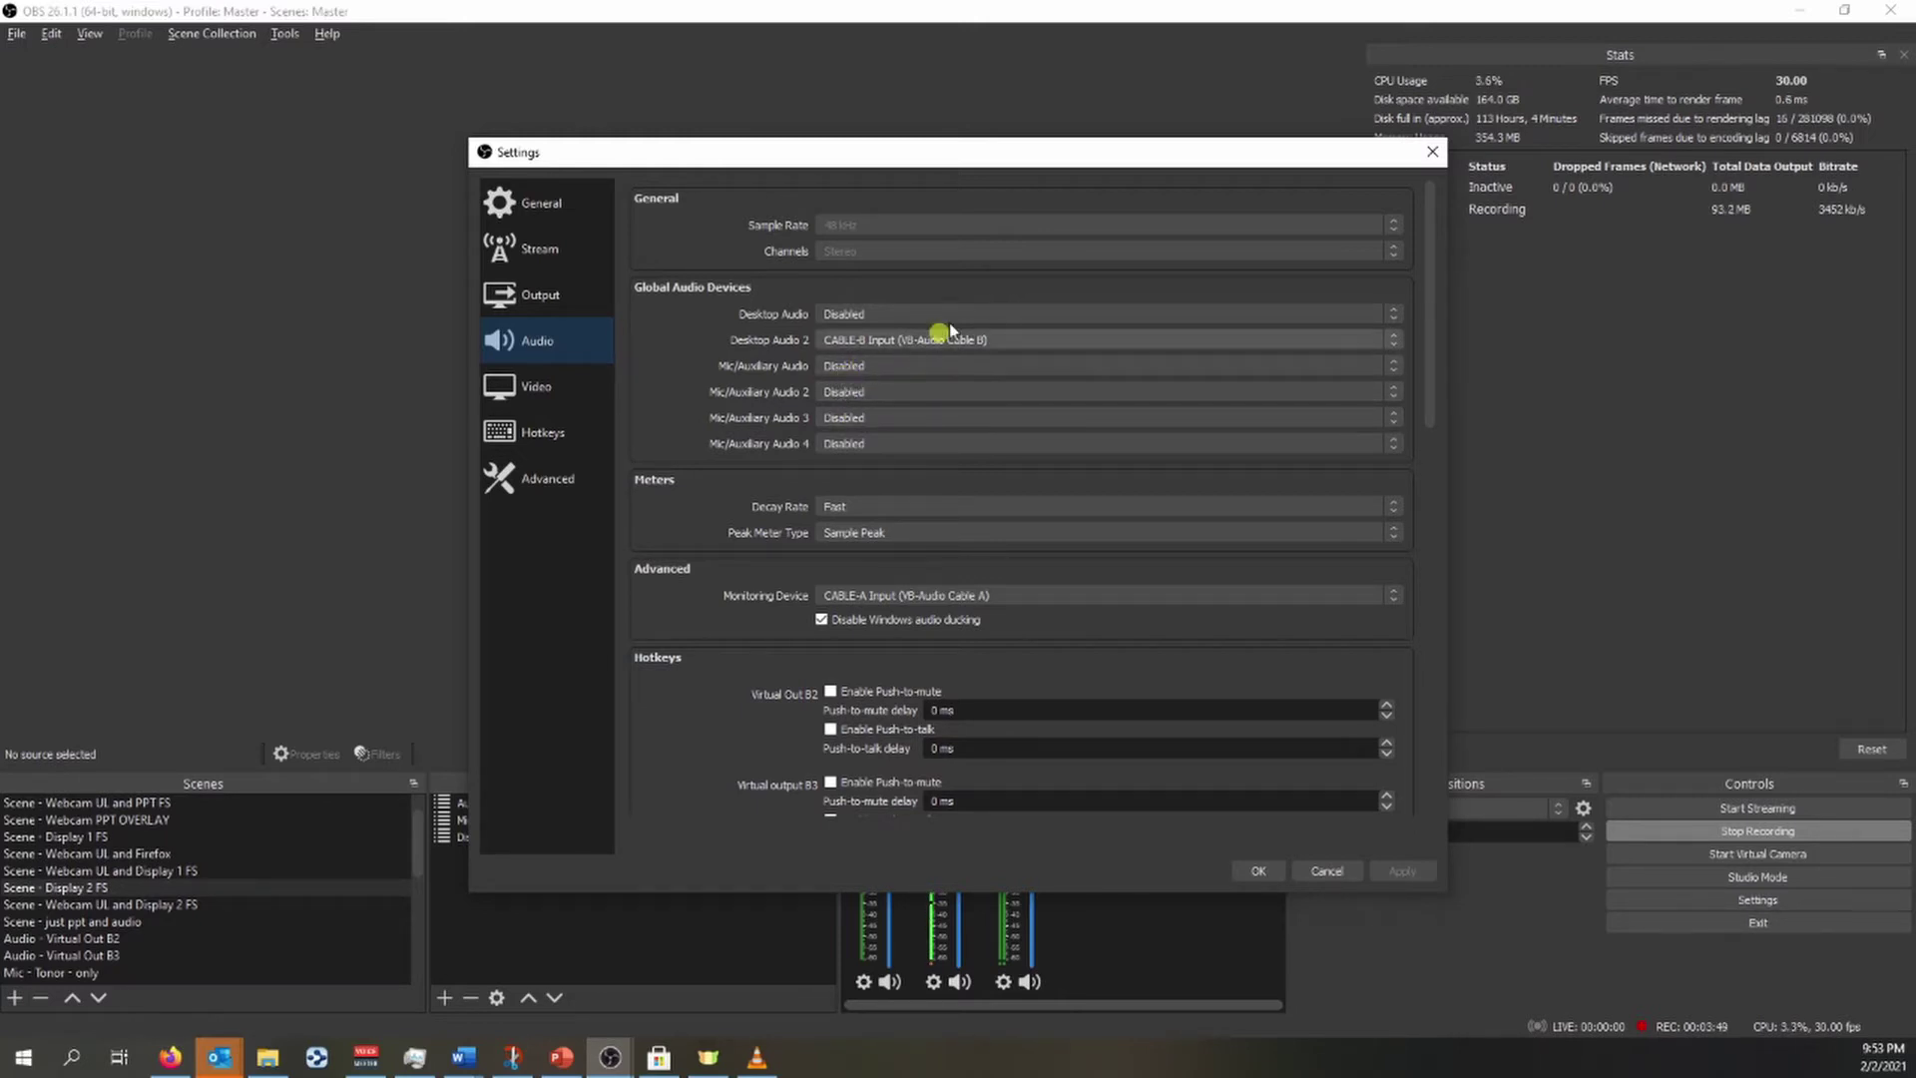
{"action": "left_click_drag", "start_coordinate": [1289, 160], "coordinate": [1230, 138]}
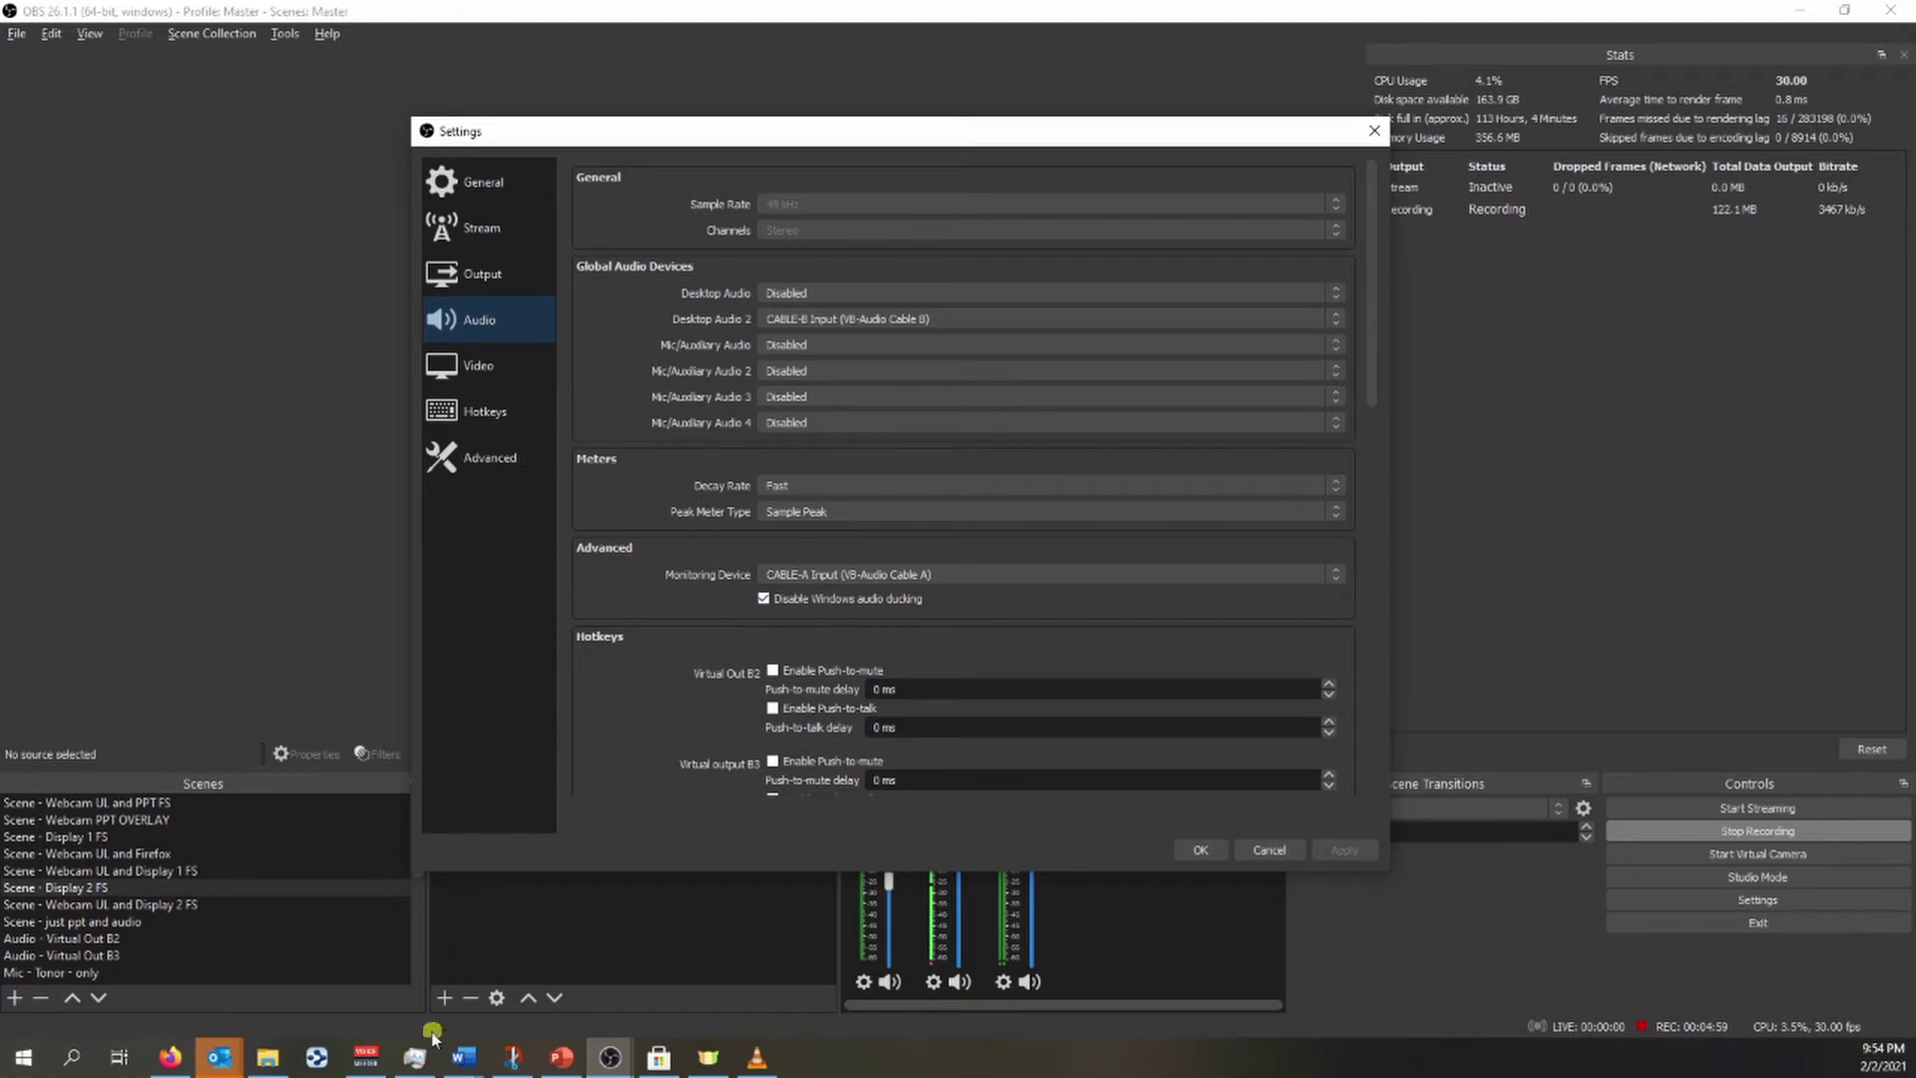
Switch to Voicemeeter Potato to view its input strips, and return to the OBS audio settings
{"action": "left_click", "coordinate": [366, 1057]}
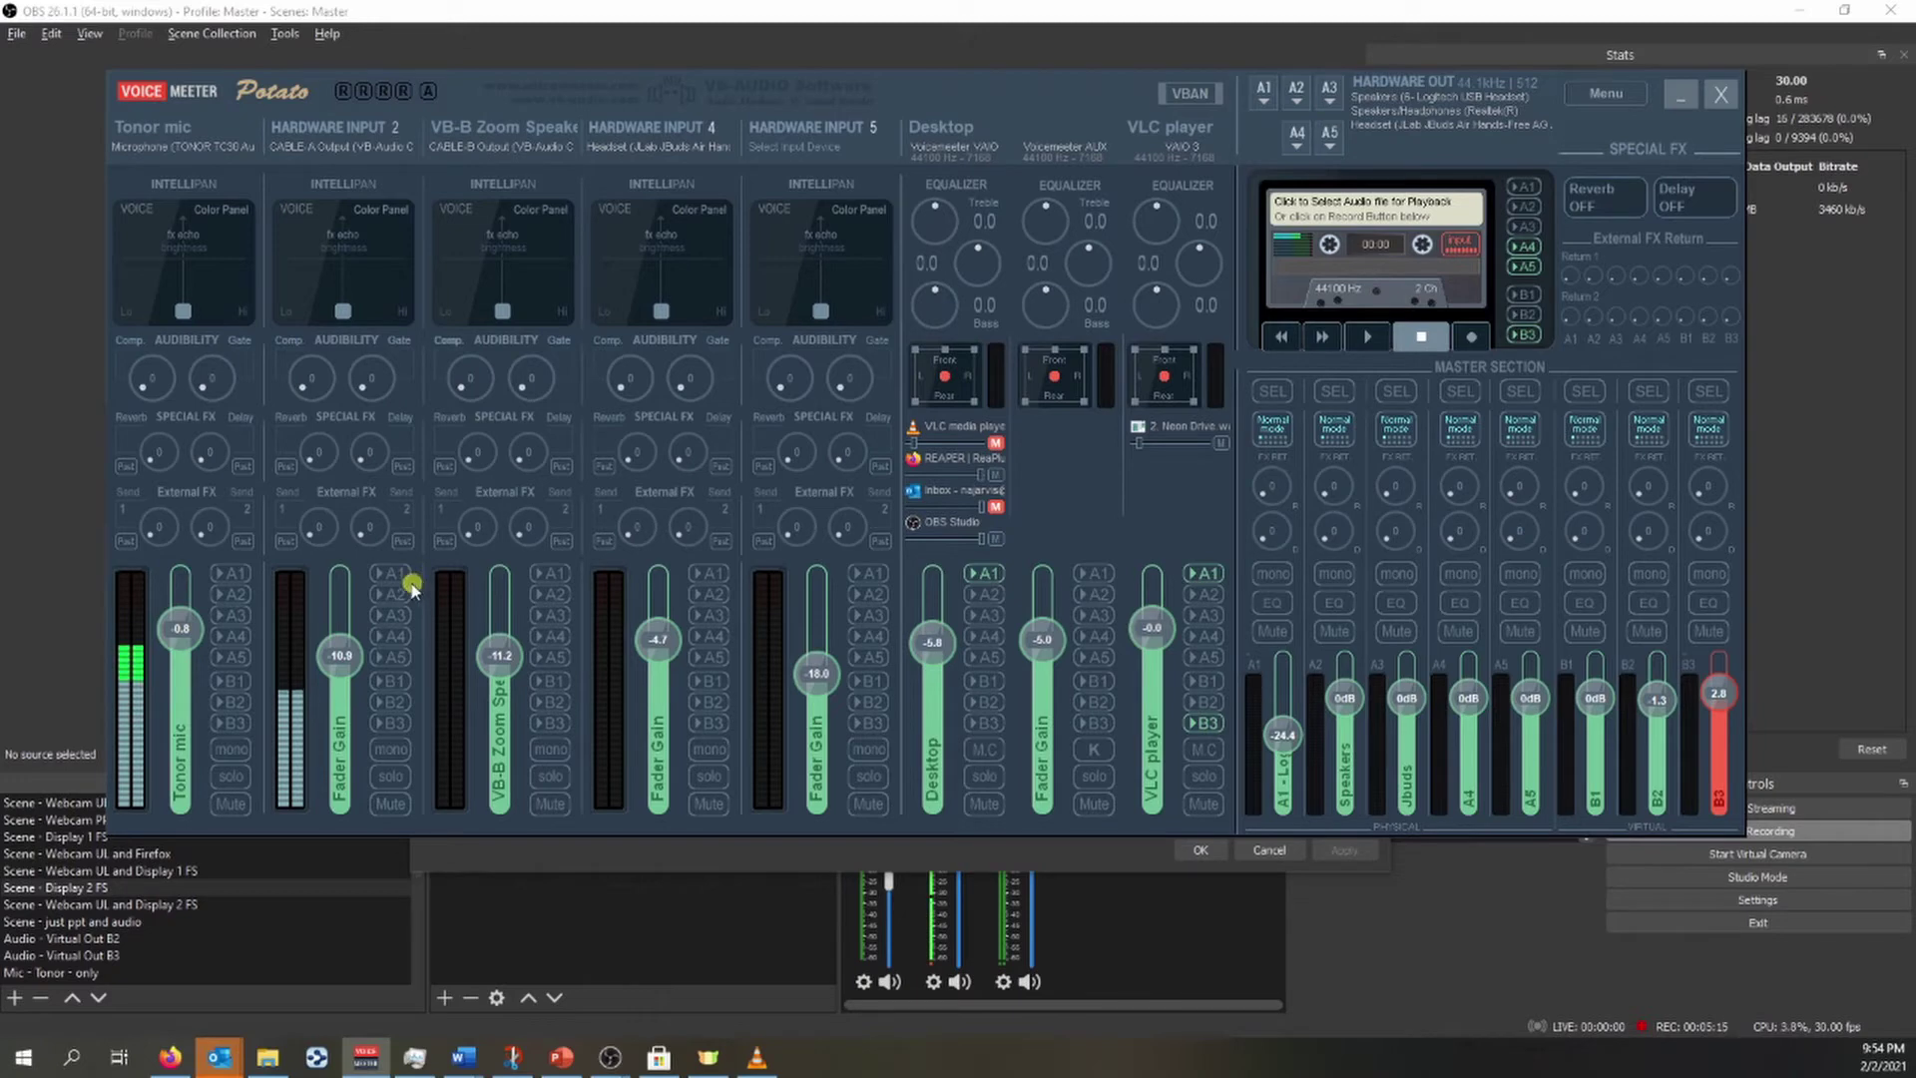
{"action": "left_click_drag", "start_coordinate": [1013, 97], "coordinate": [1028, 206]}
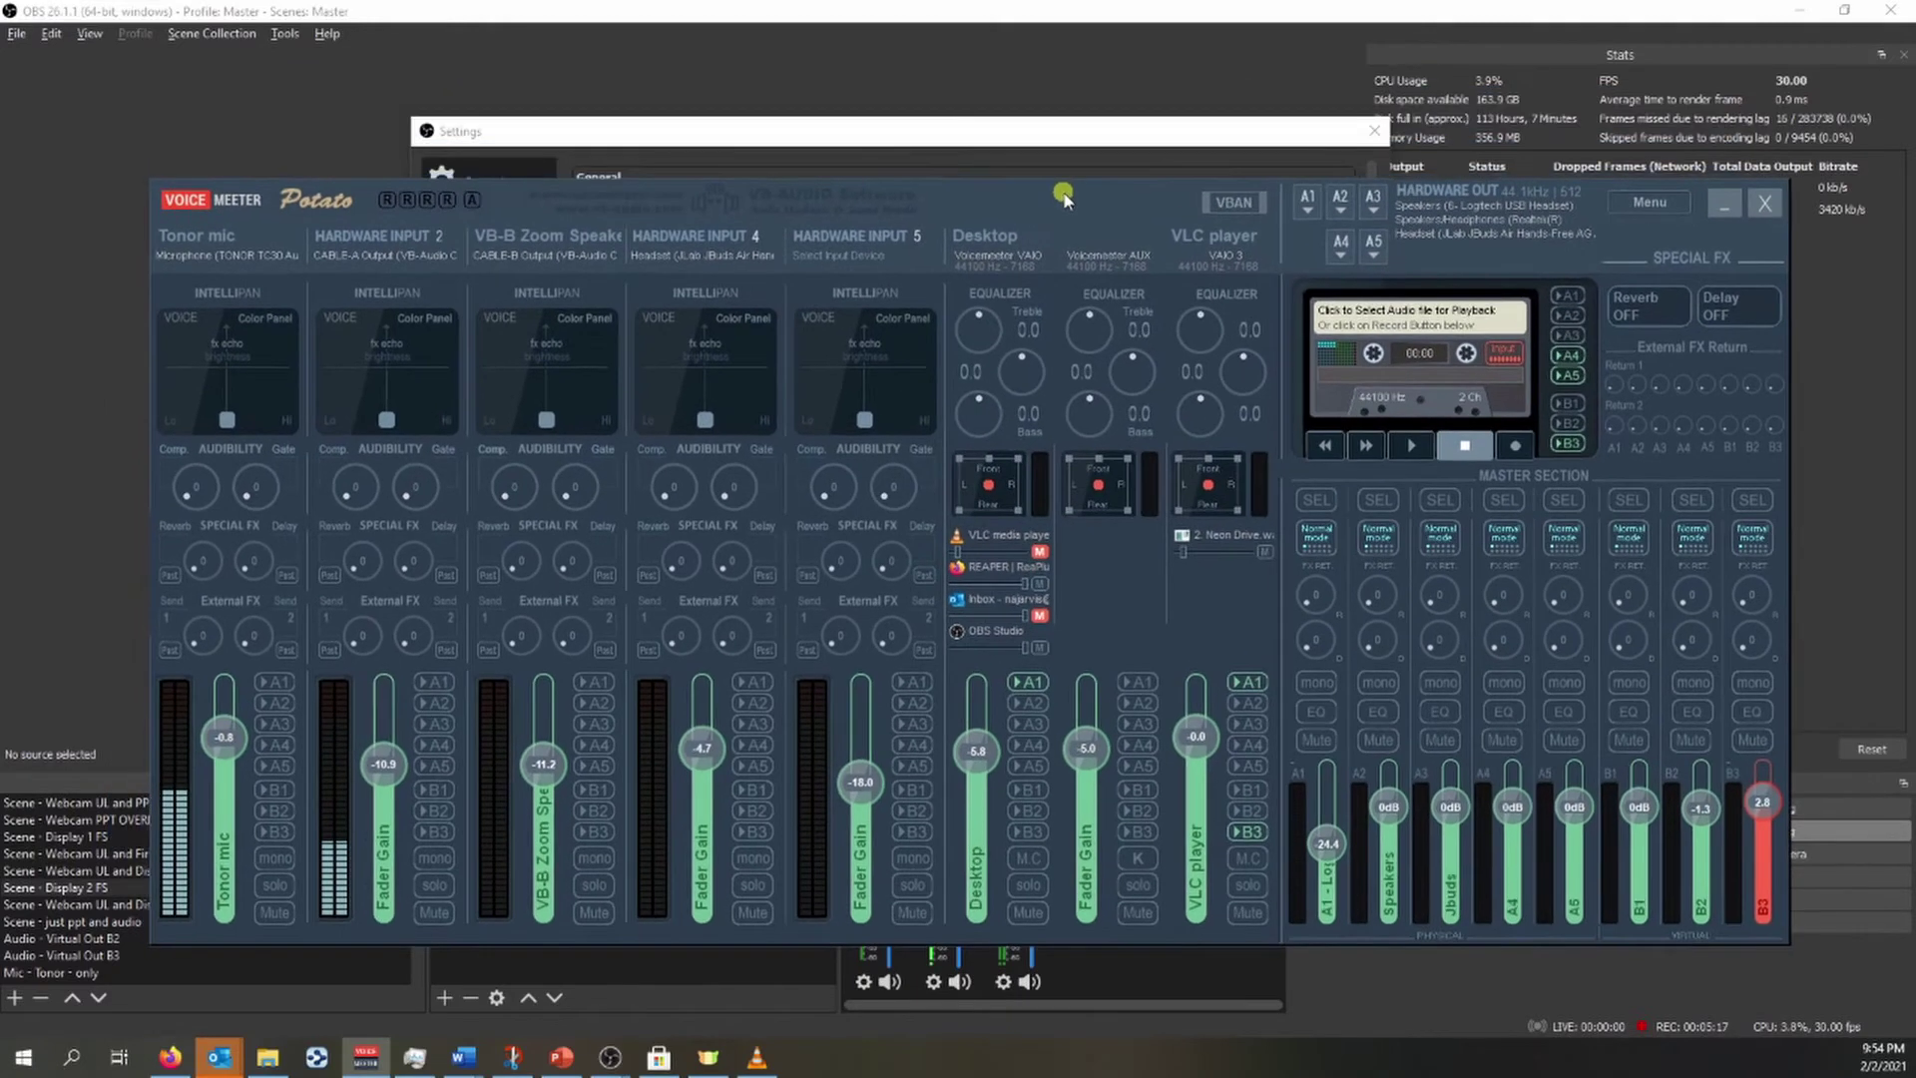
{"action": "left_click", "coordinate": [911, 139]}
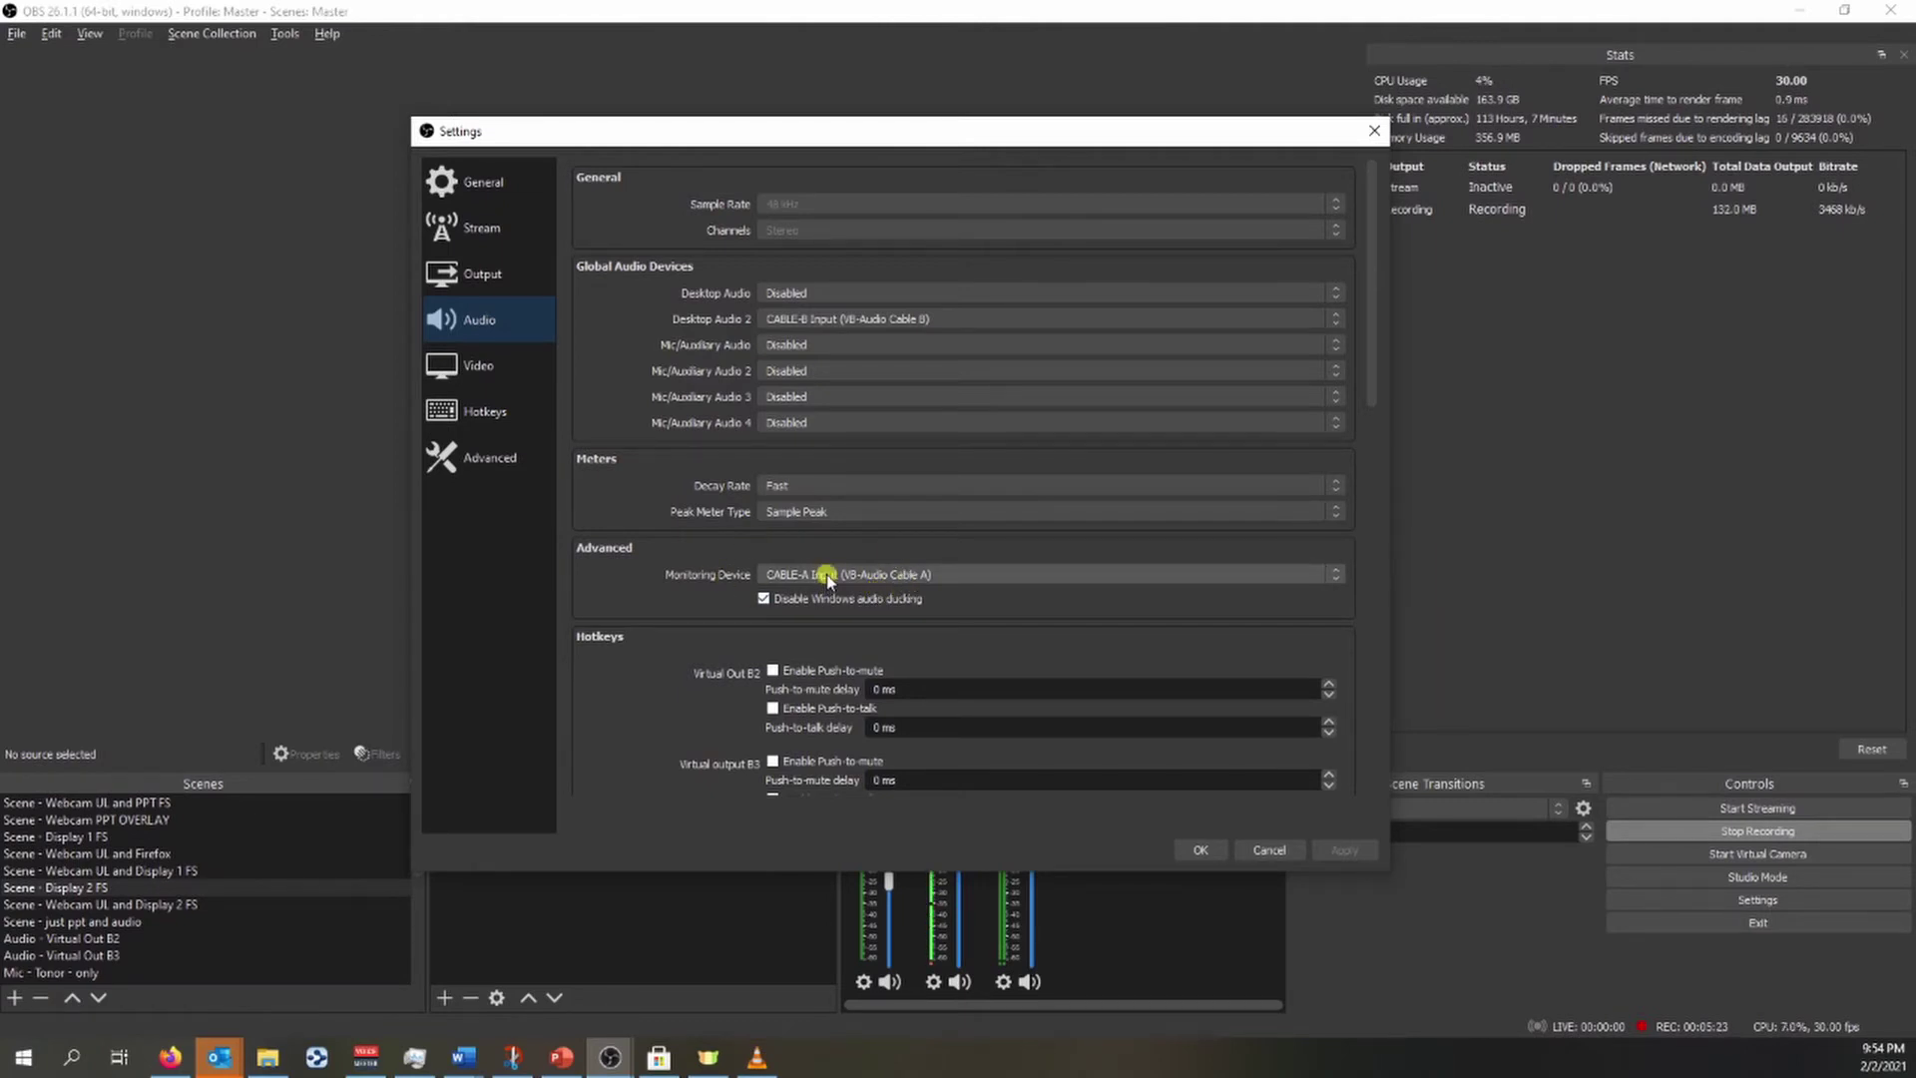
Switch to Voicemeeter Potato, turn the A1 routing of Hardware Input 2 on and off again, and minimize the mixer
{"action": "left_click", "coordinate": [366, 1058]}
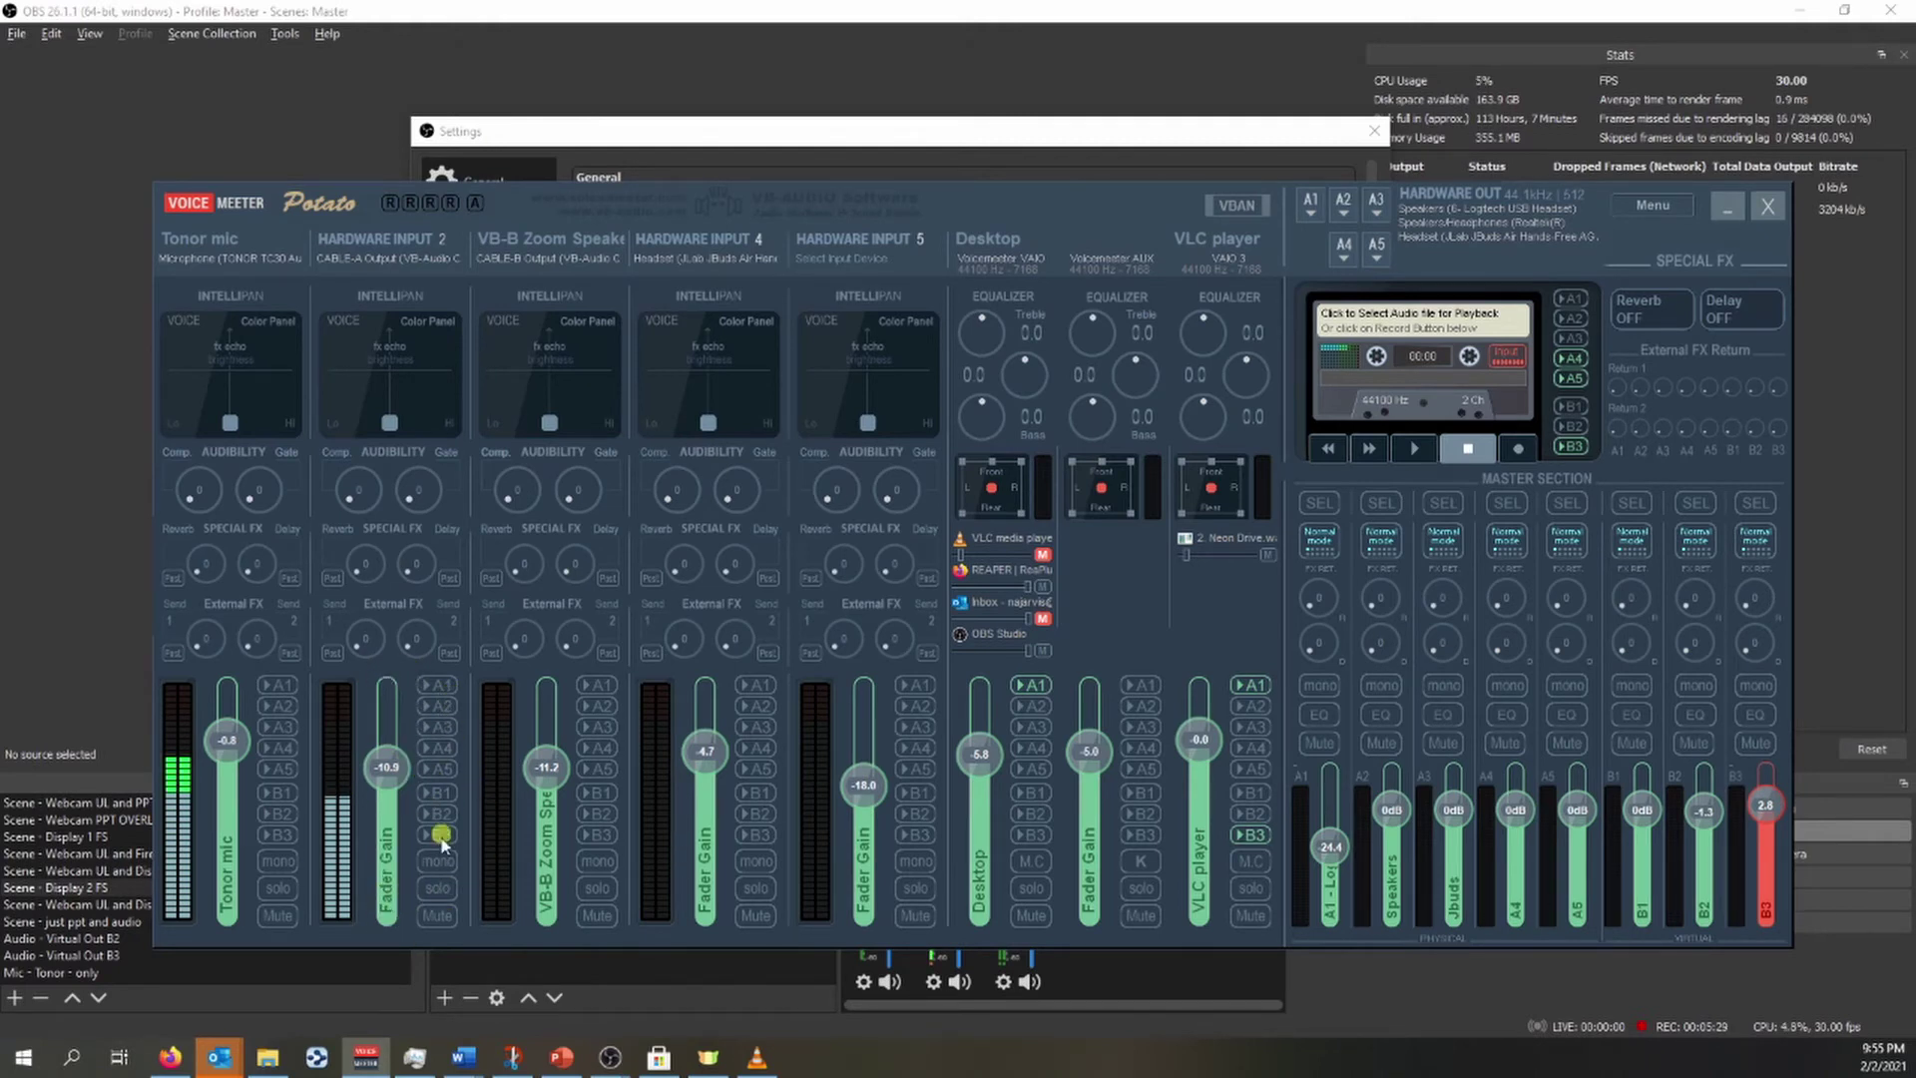
{"action": "left_click", "coordinate": [432, 687]}
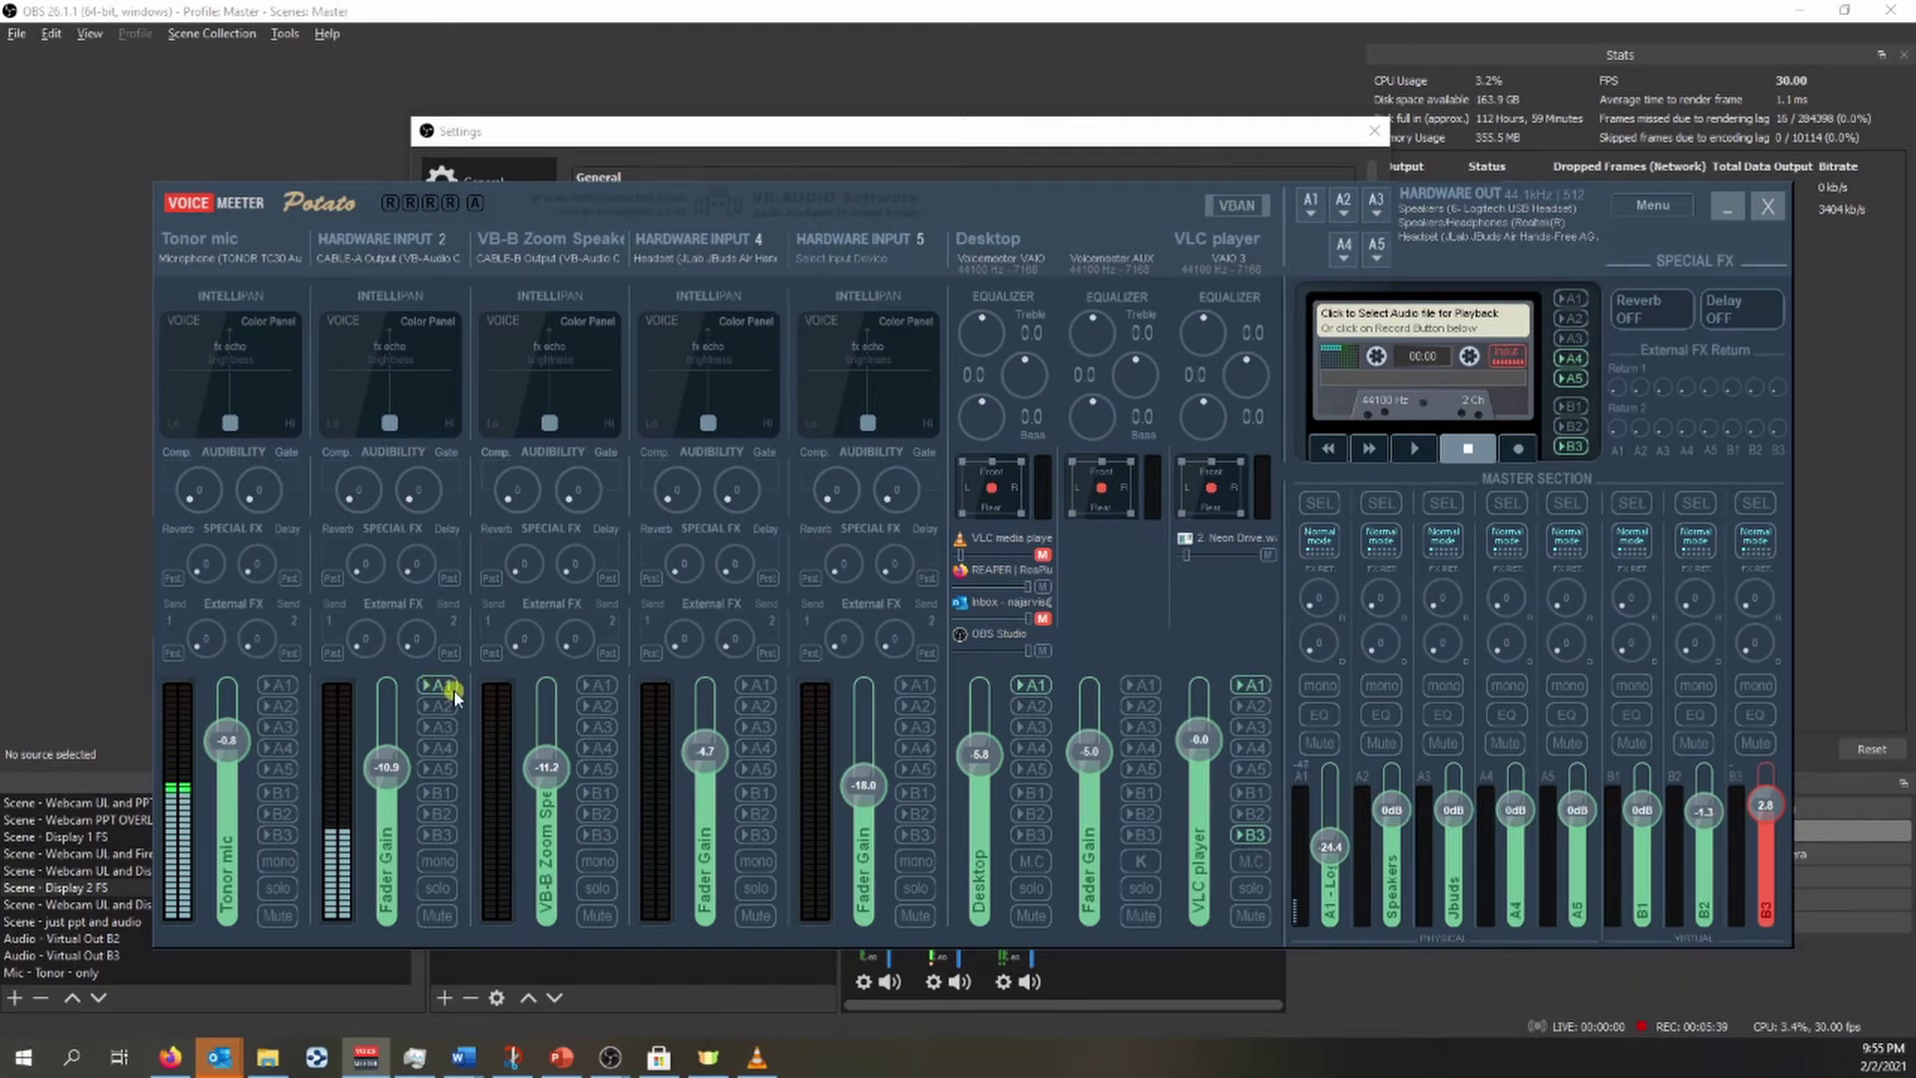
{"action": "left_click", "coordinate": [445, 687]}
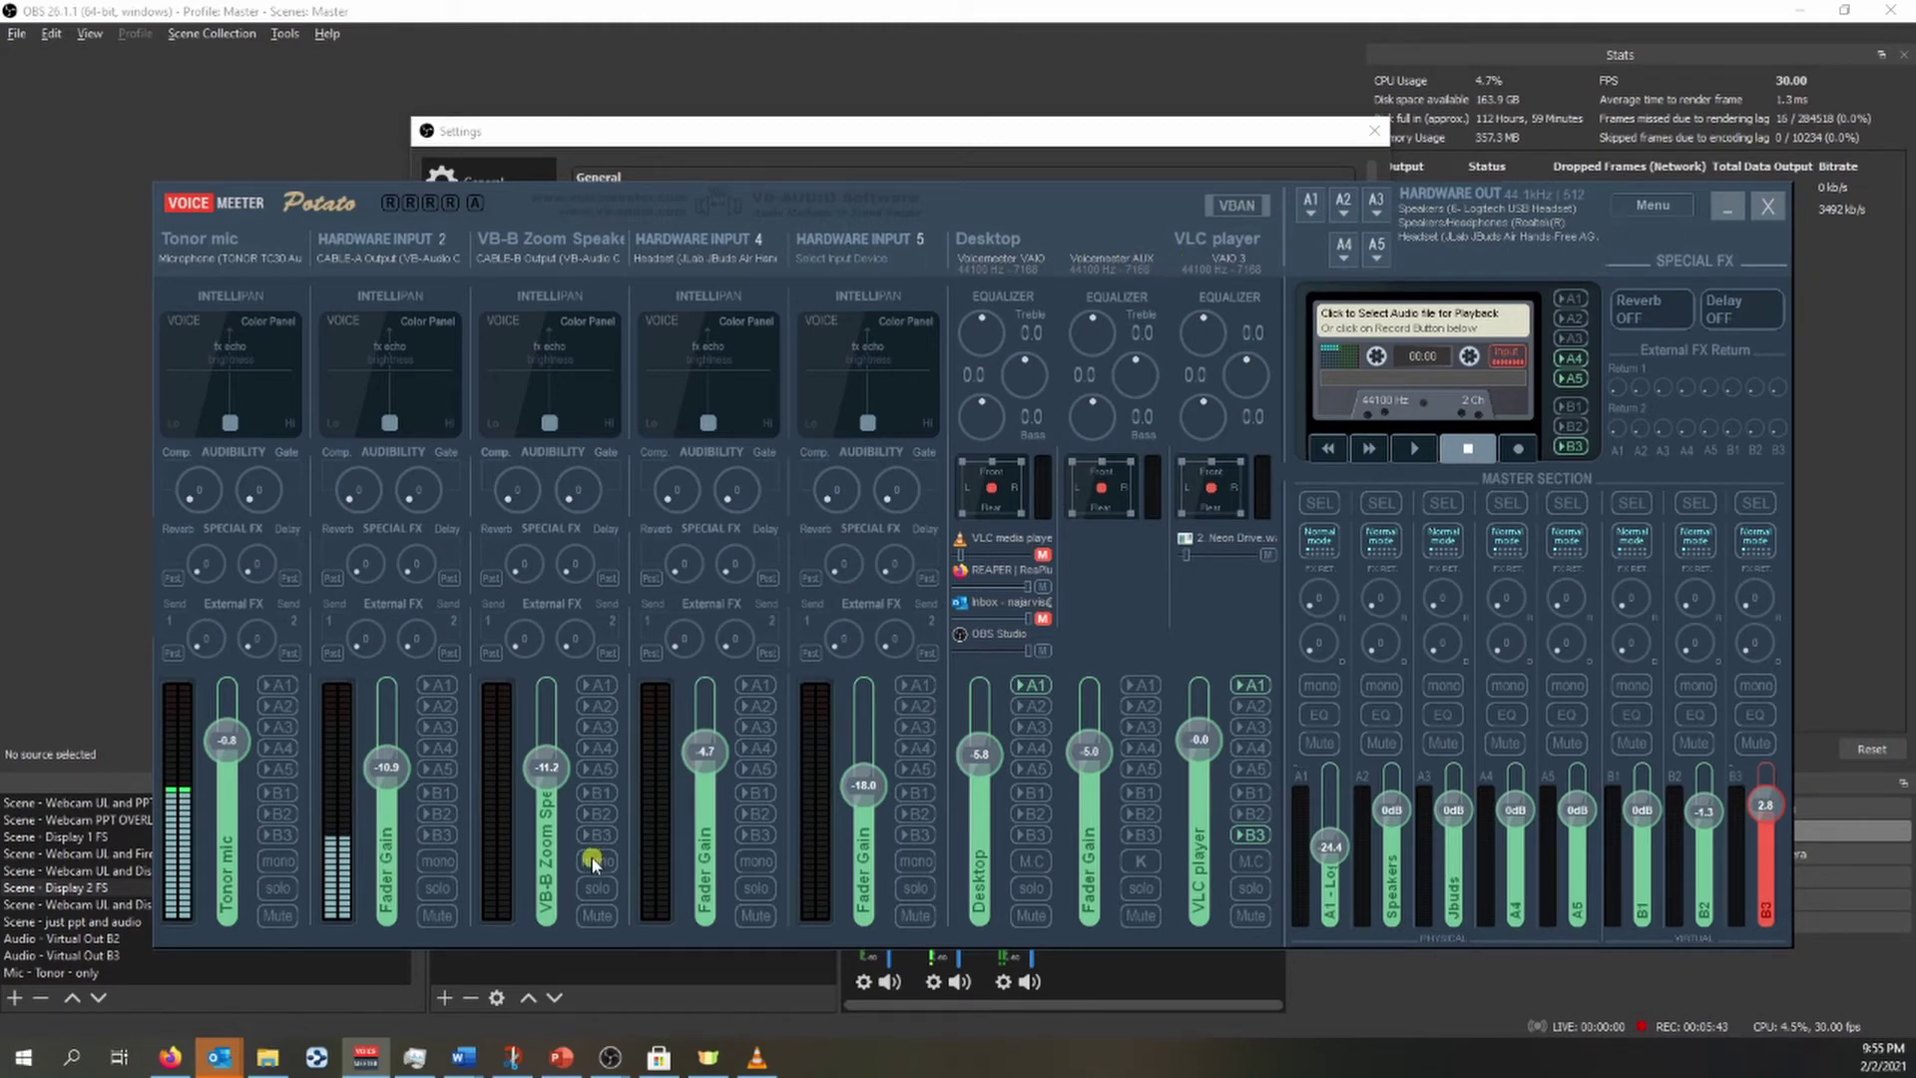
{"action": "left_click", "coordinate": [1720, 206]}
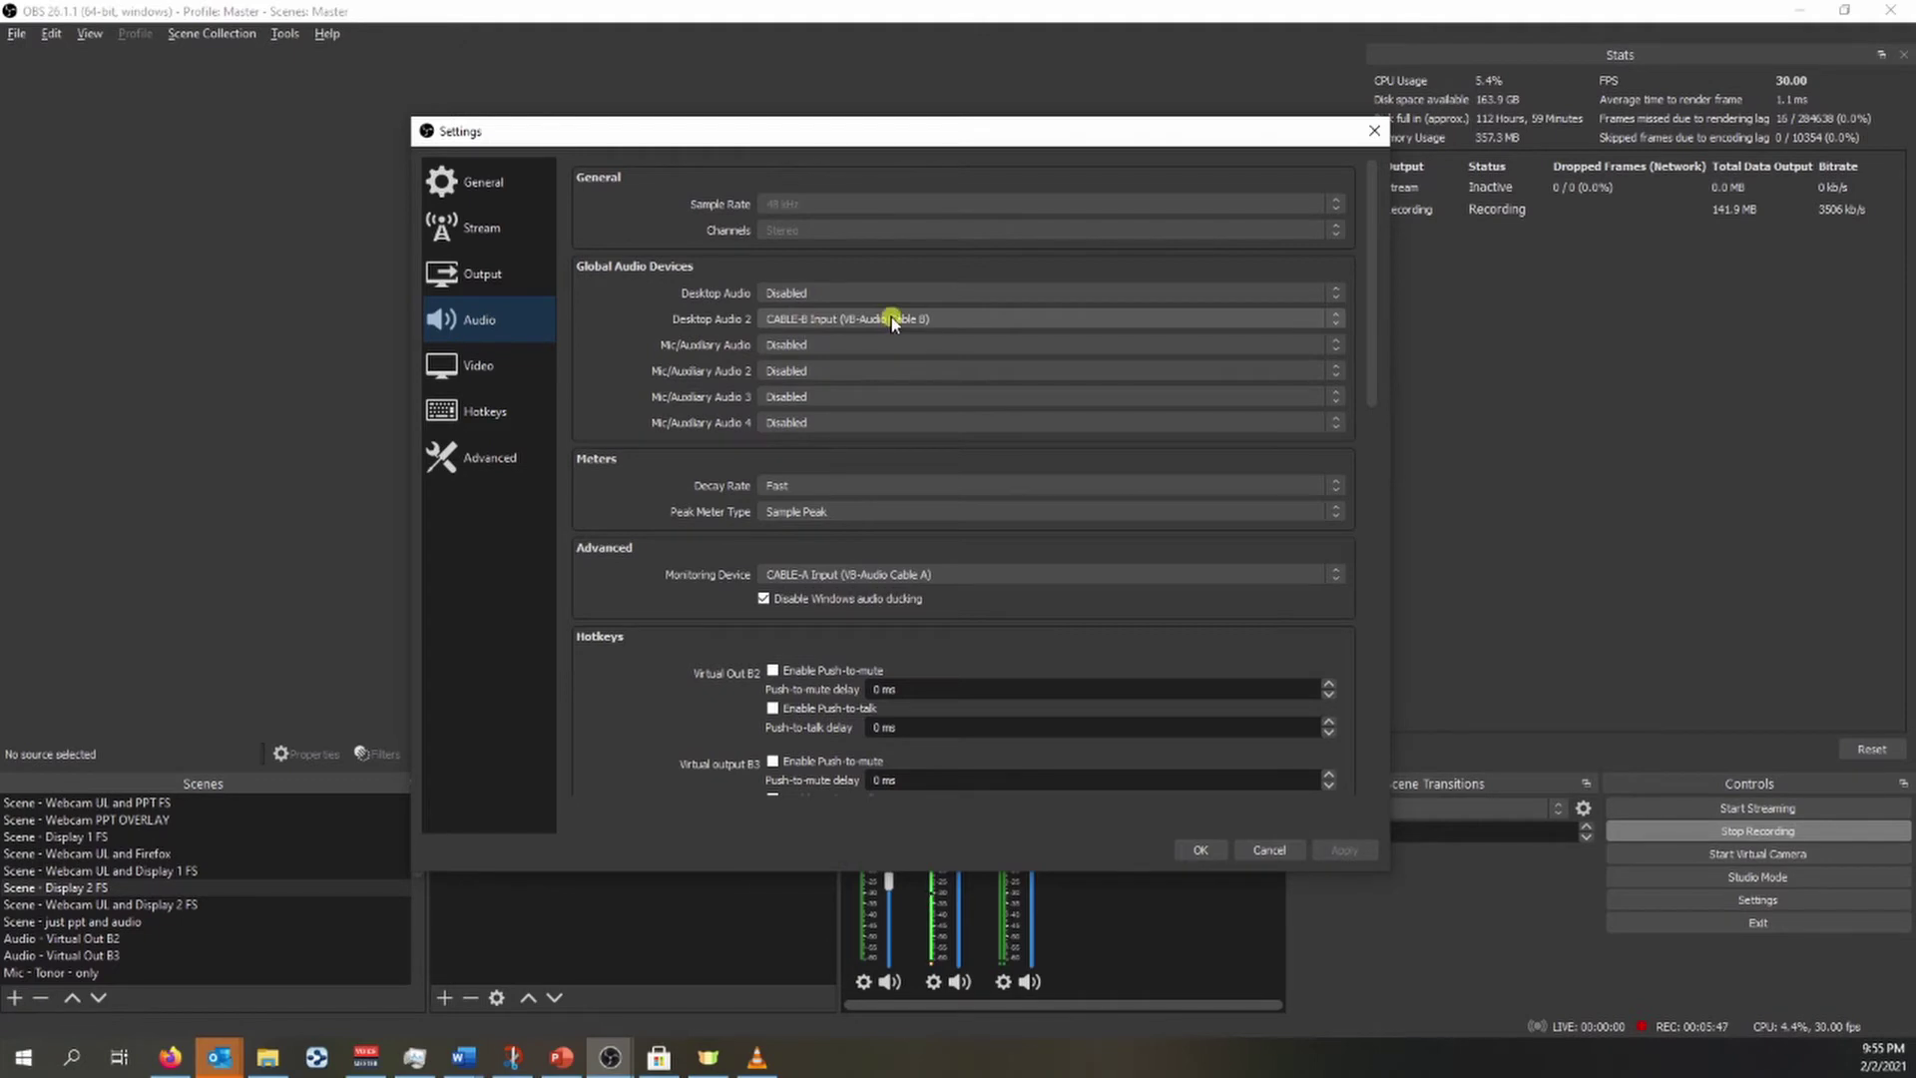
Set the audio Monitoring Device to CABLE-A Input (VB-Audio Cable A)
{"action": "scroll", "coordinate": [913, 419], "scroll_direction": "down", "scroll_amount": 4}
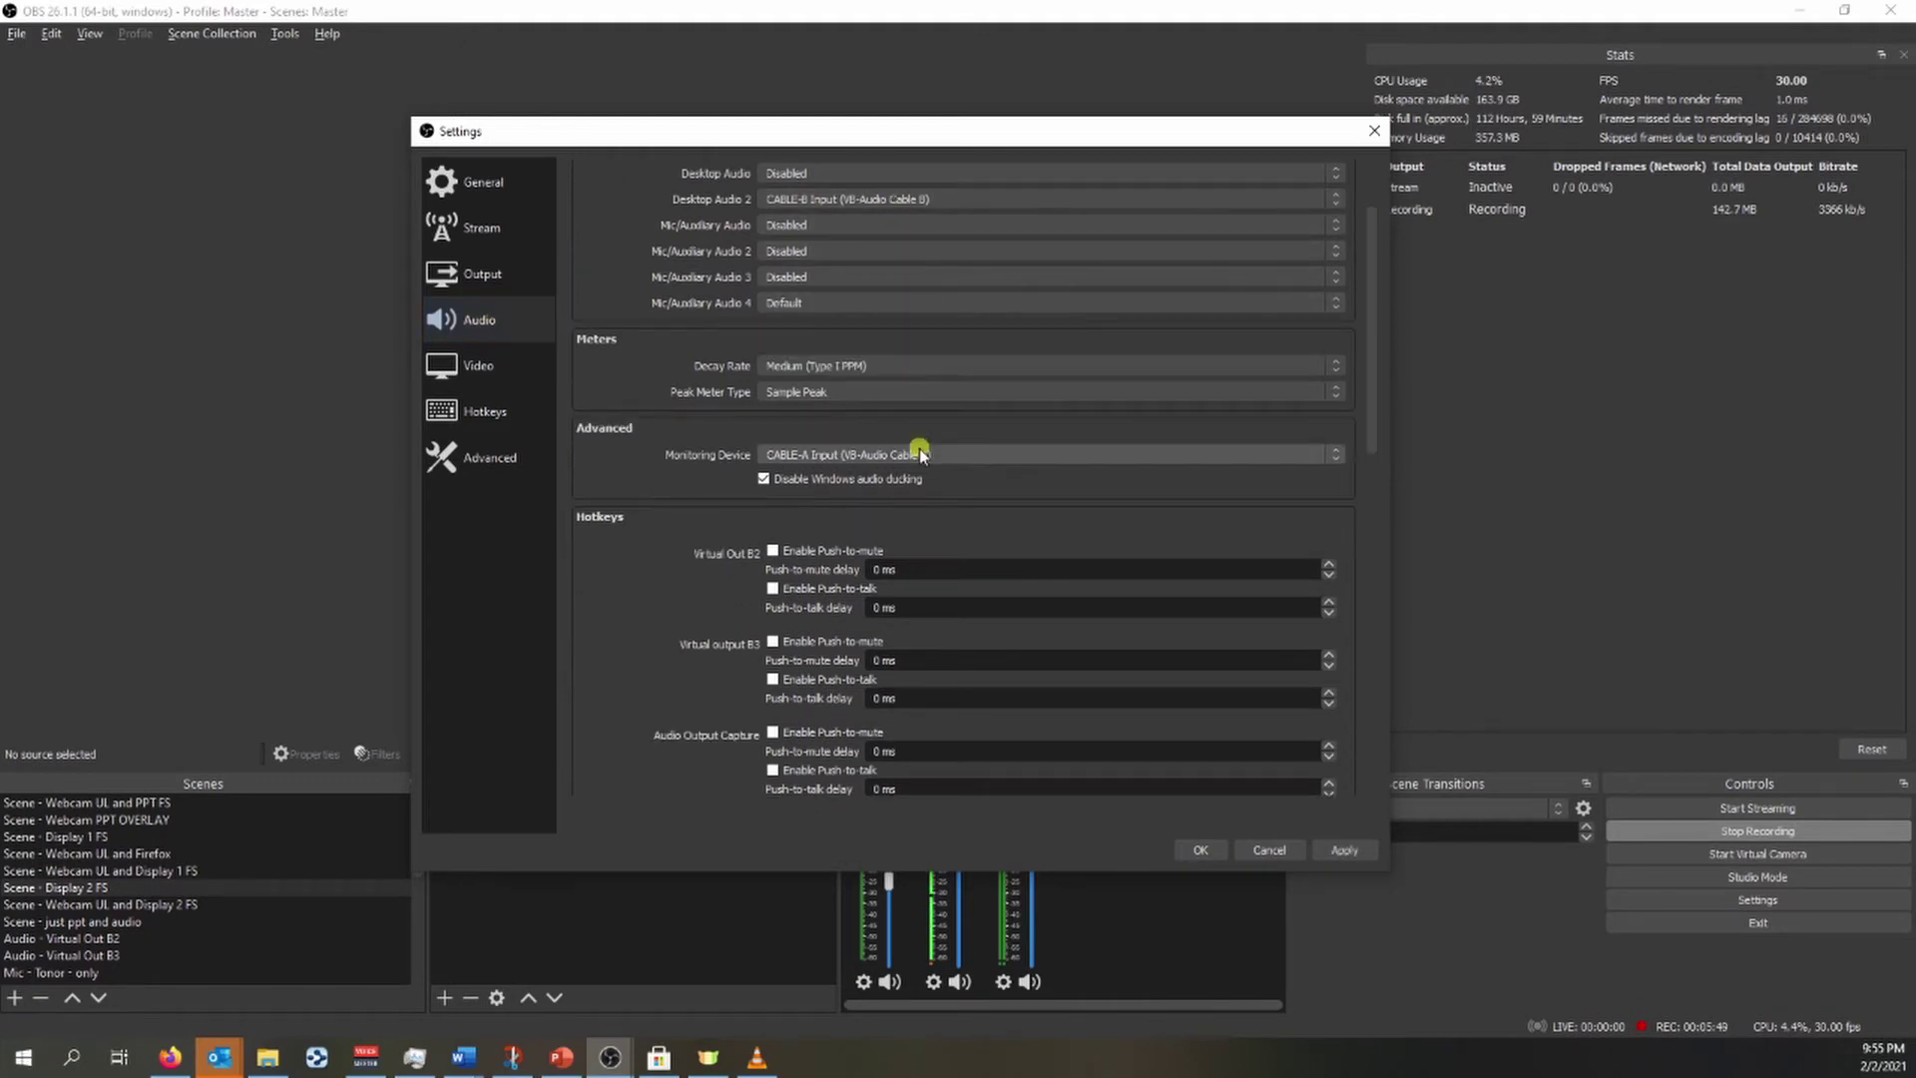
{"action": "scroll", "coordinate": [919, 454], "scroll_direction": "down", "scroll_amount": 1}
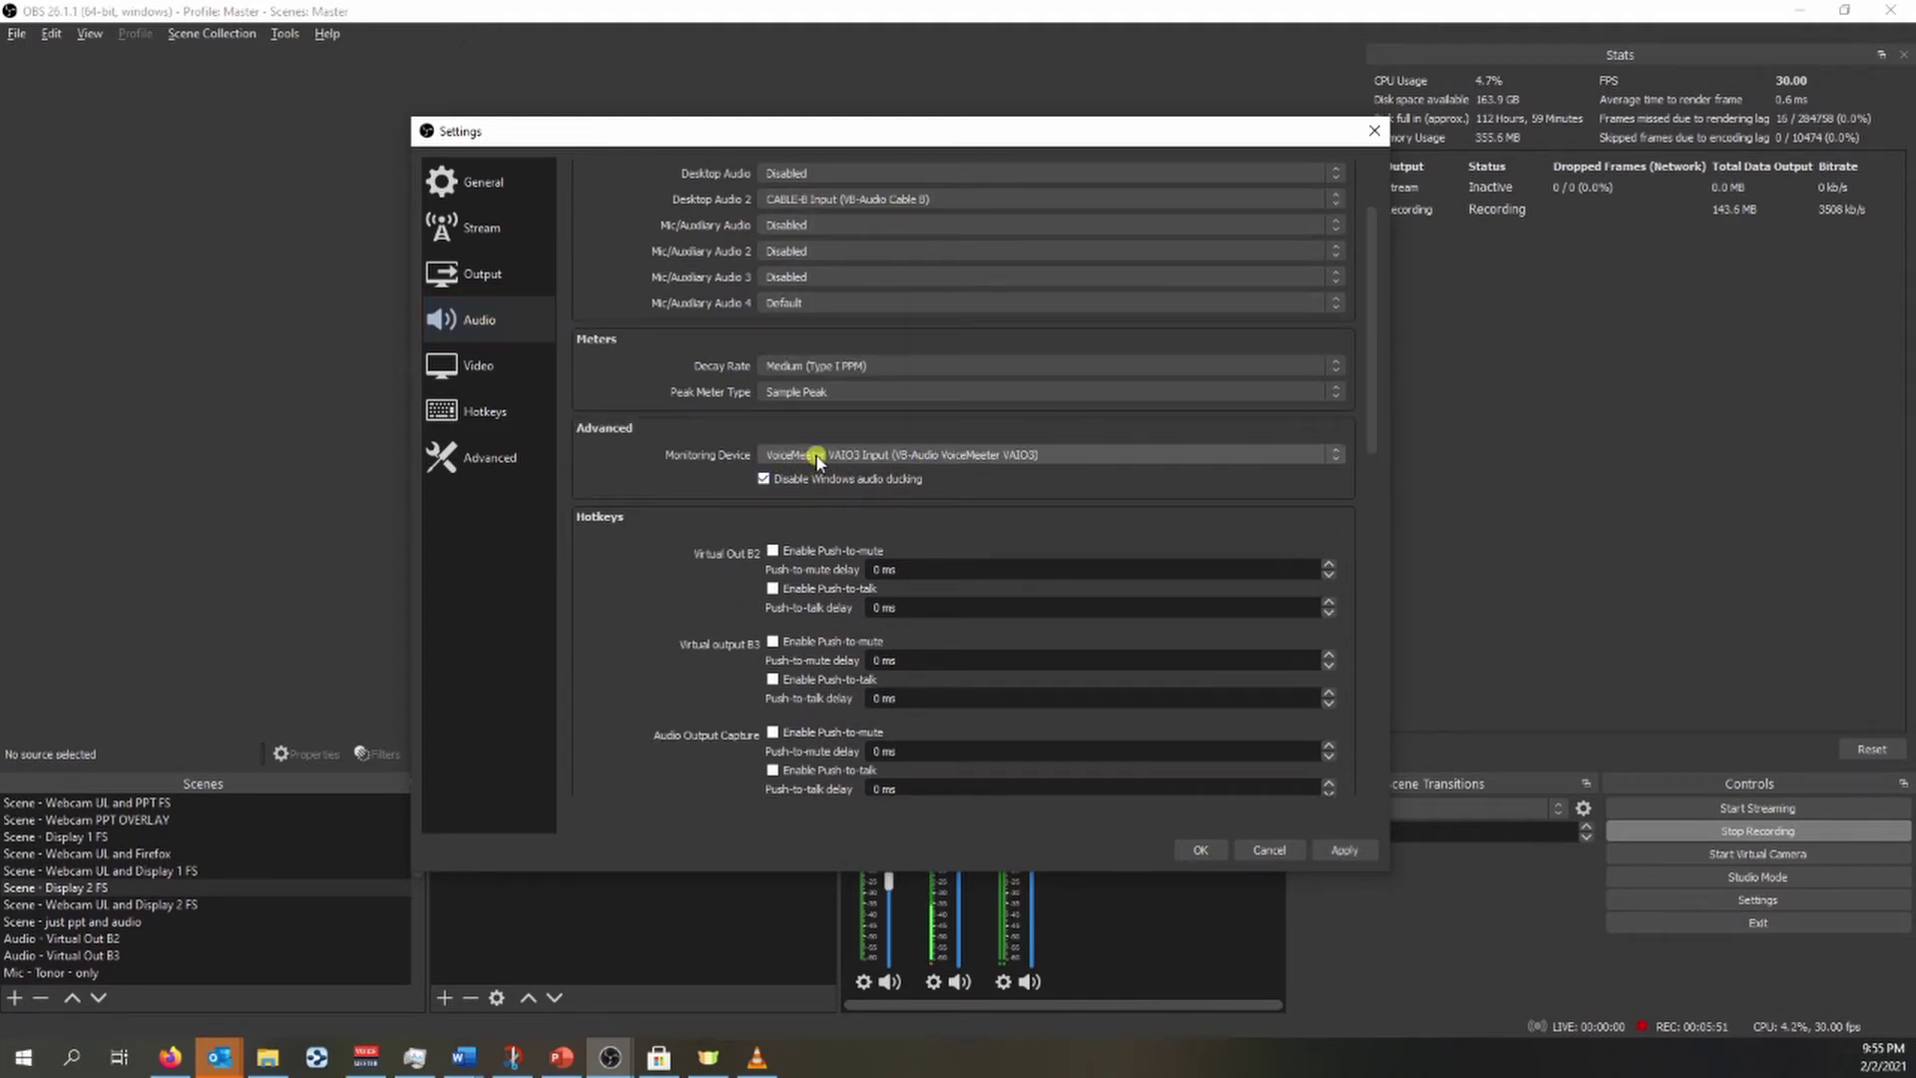
{"action": "left_click", "coordinate": [1158, 453]}
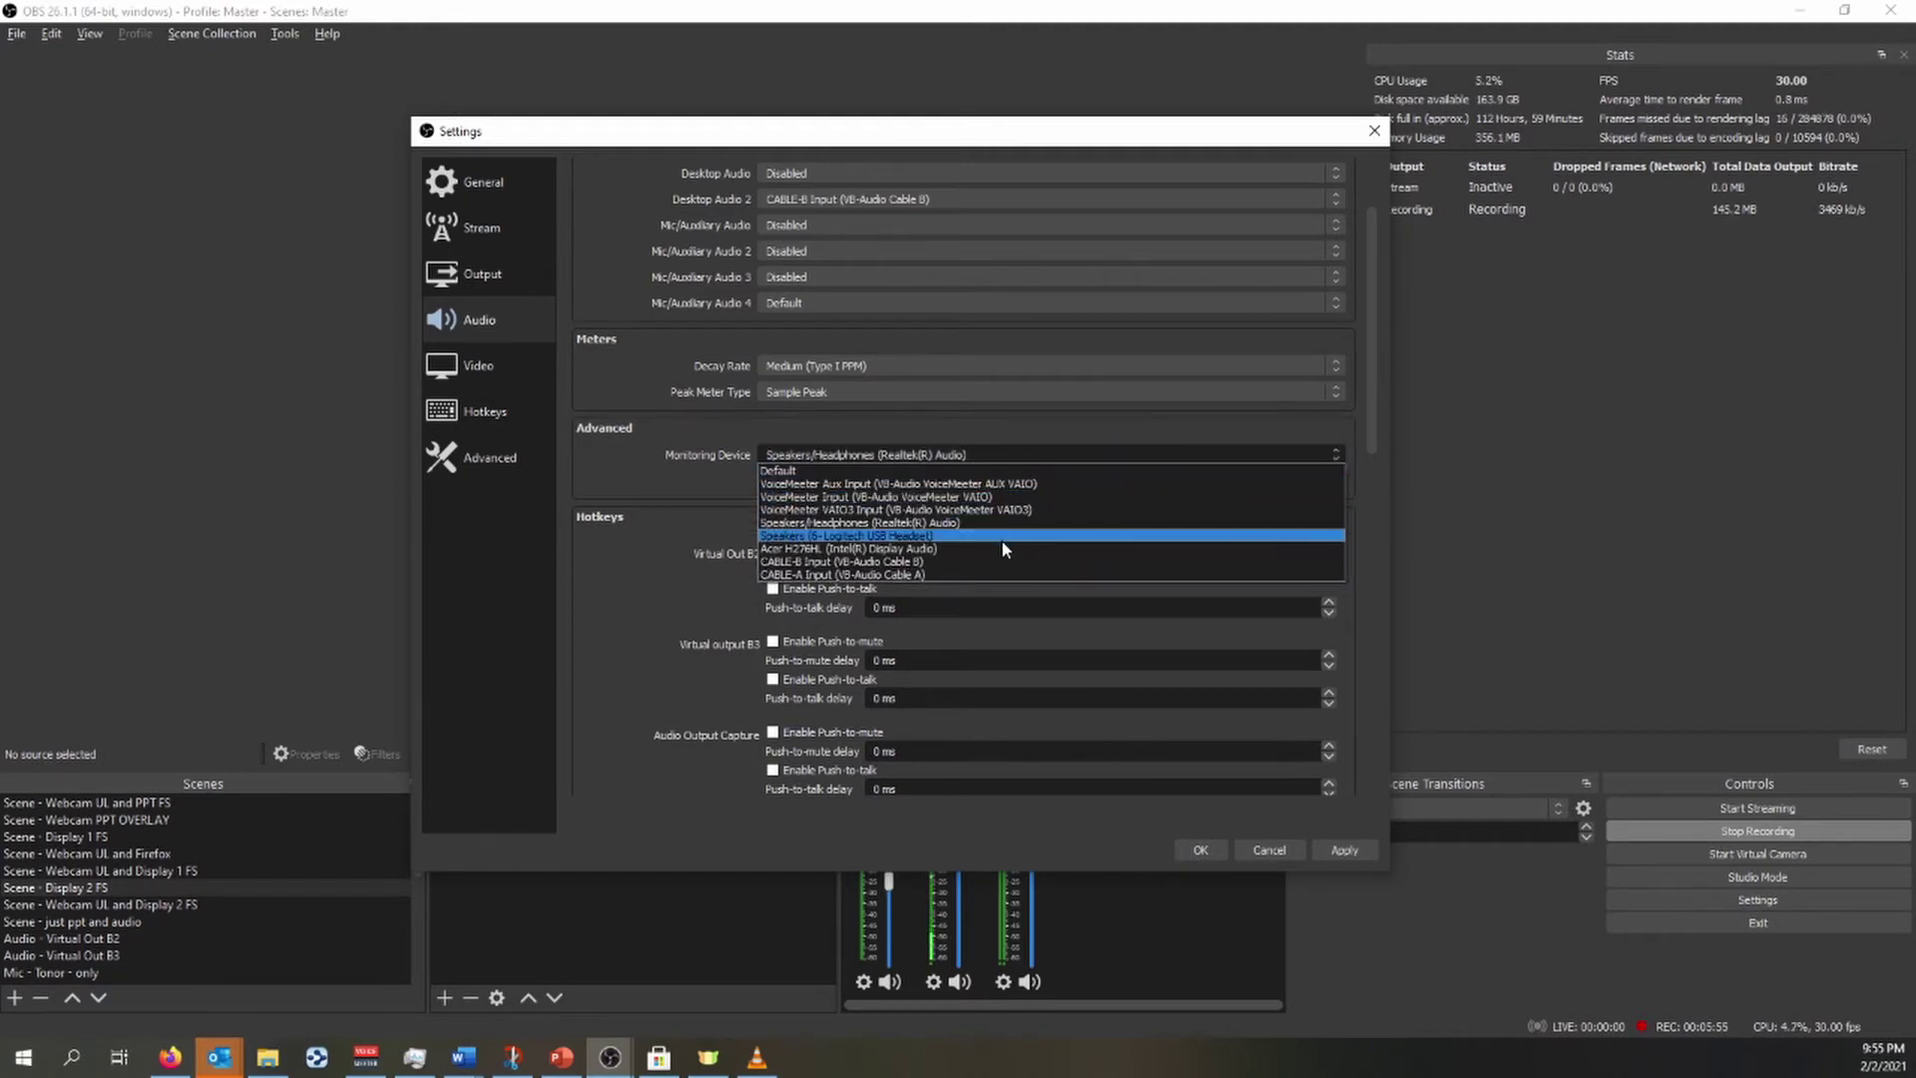
{"action": "left_click", "coordinate": [1002, 574]}
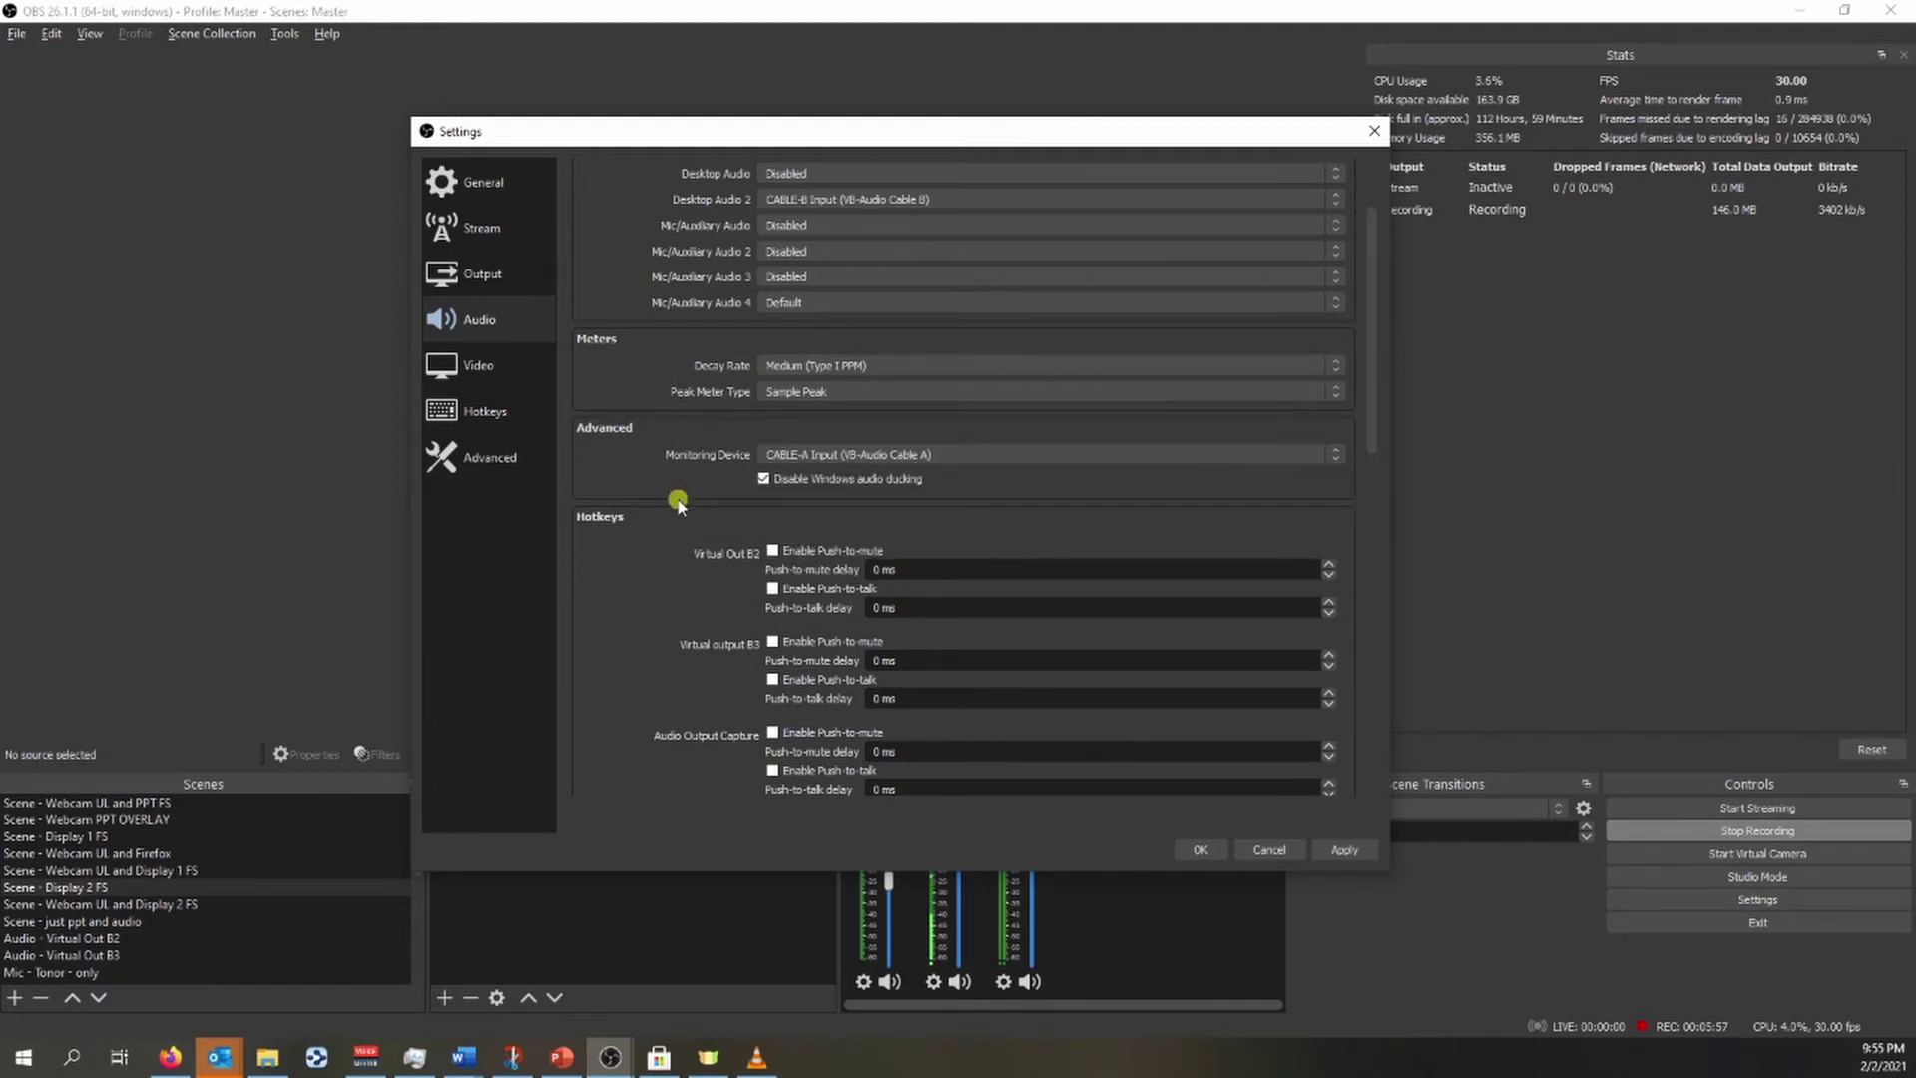
Look through the audio devices and the push-to-mute and push-to-talk hotkey options for each source, and open the Video settings
{"action": "scroll", "coordinate": [656, 534], "scroll_direction": "up", "scroll_amount": 1}
{"action": "scroll", "coordinate": [656, 533], "scroll_direction": "up", "scroll_amount": 1}
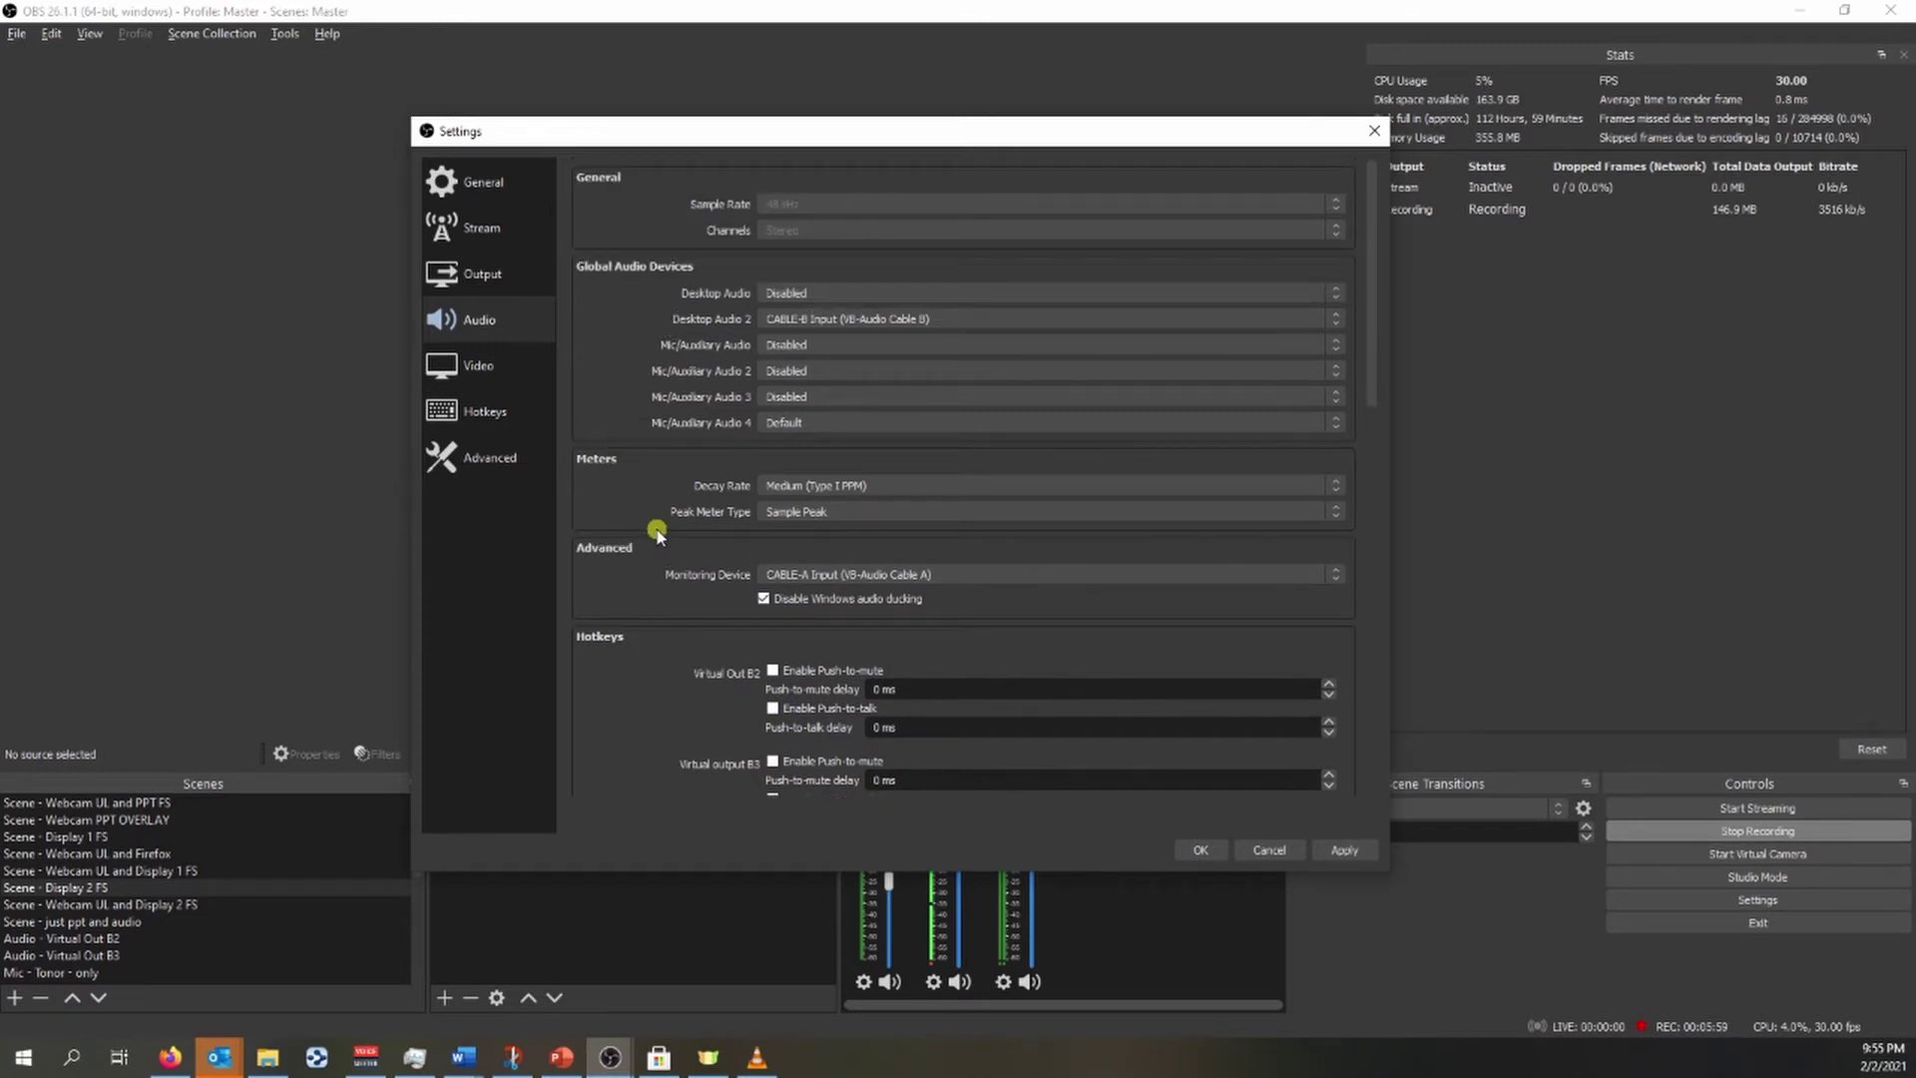
{"action": "scroll", "coordinate": [658, 534], "scroll_direction": "down", "scroll_amount": 6}
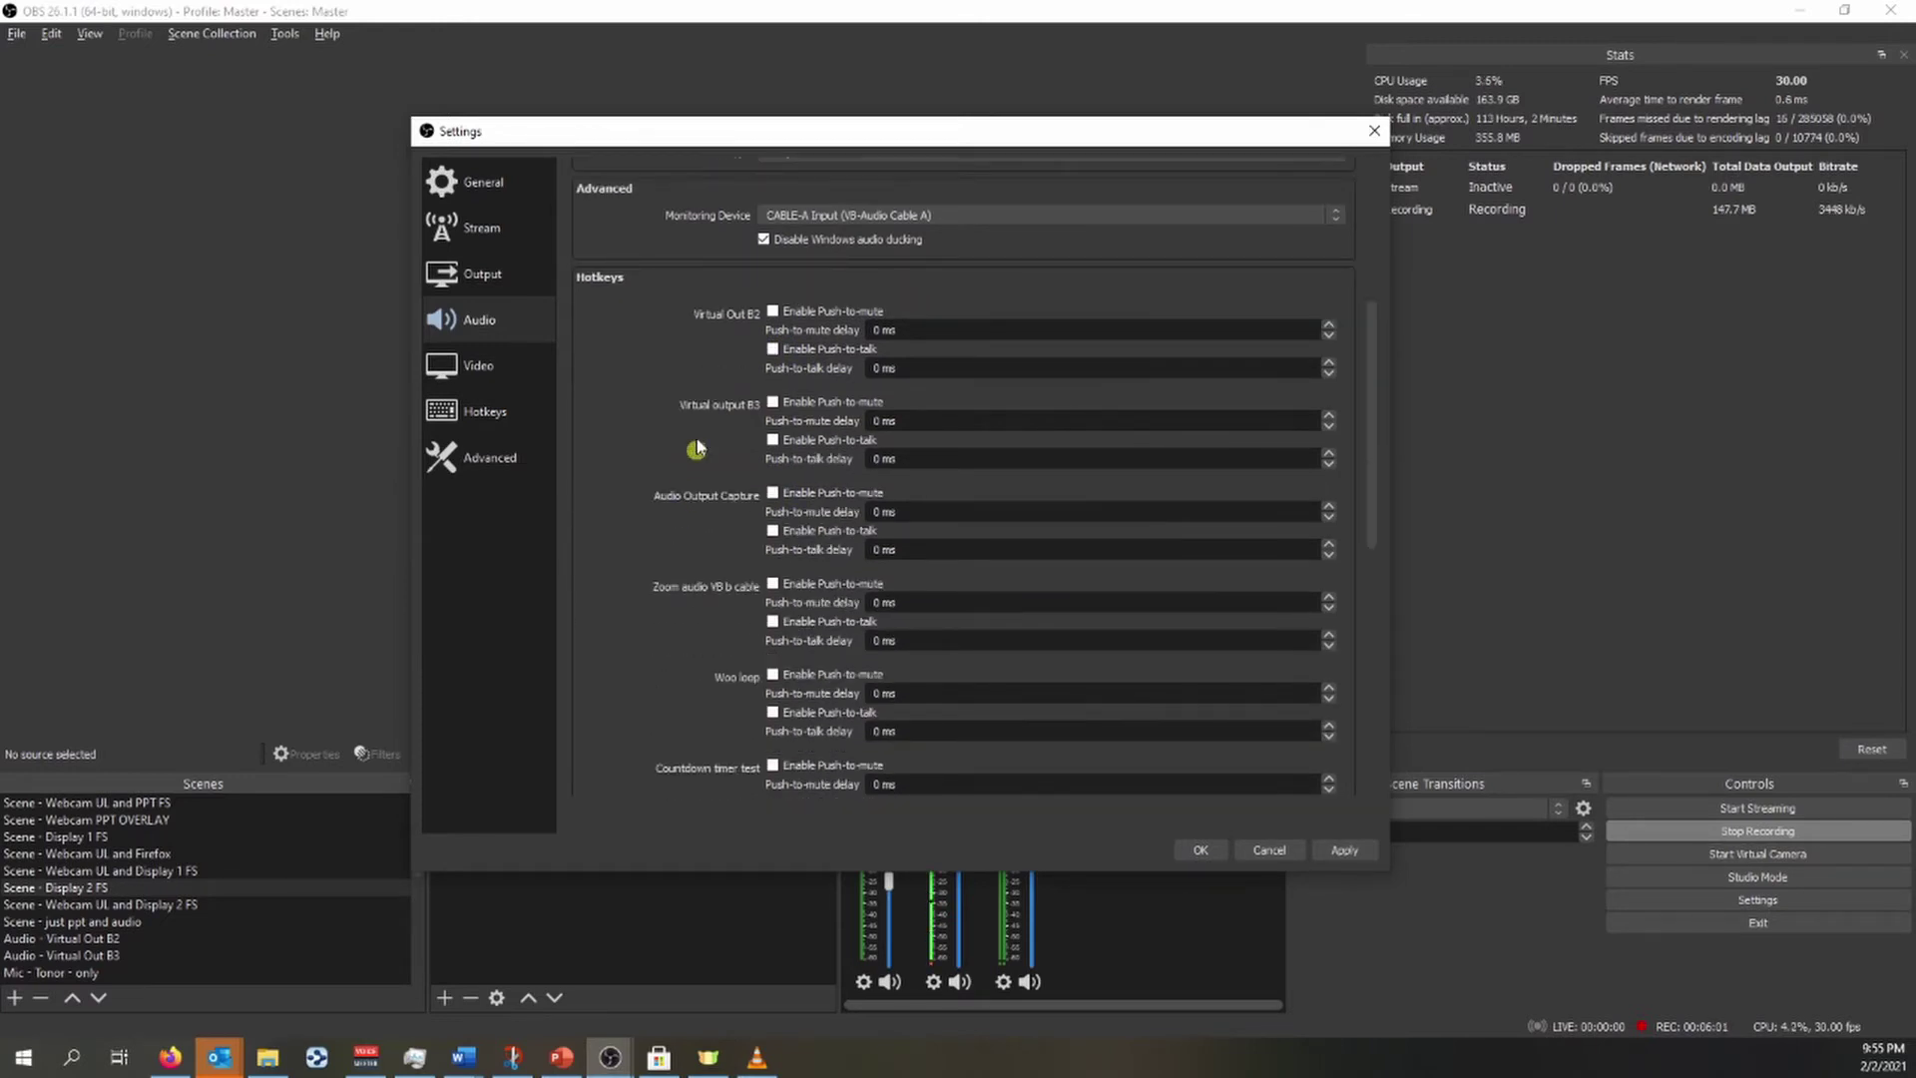
{"action": "scroll", "coordinate": [733, 677], "scroll_direction": "down", "scroll_amount": 6}
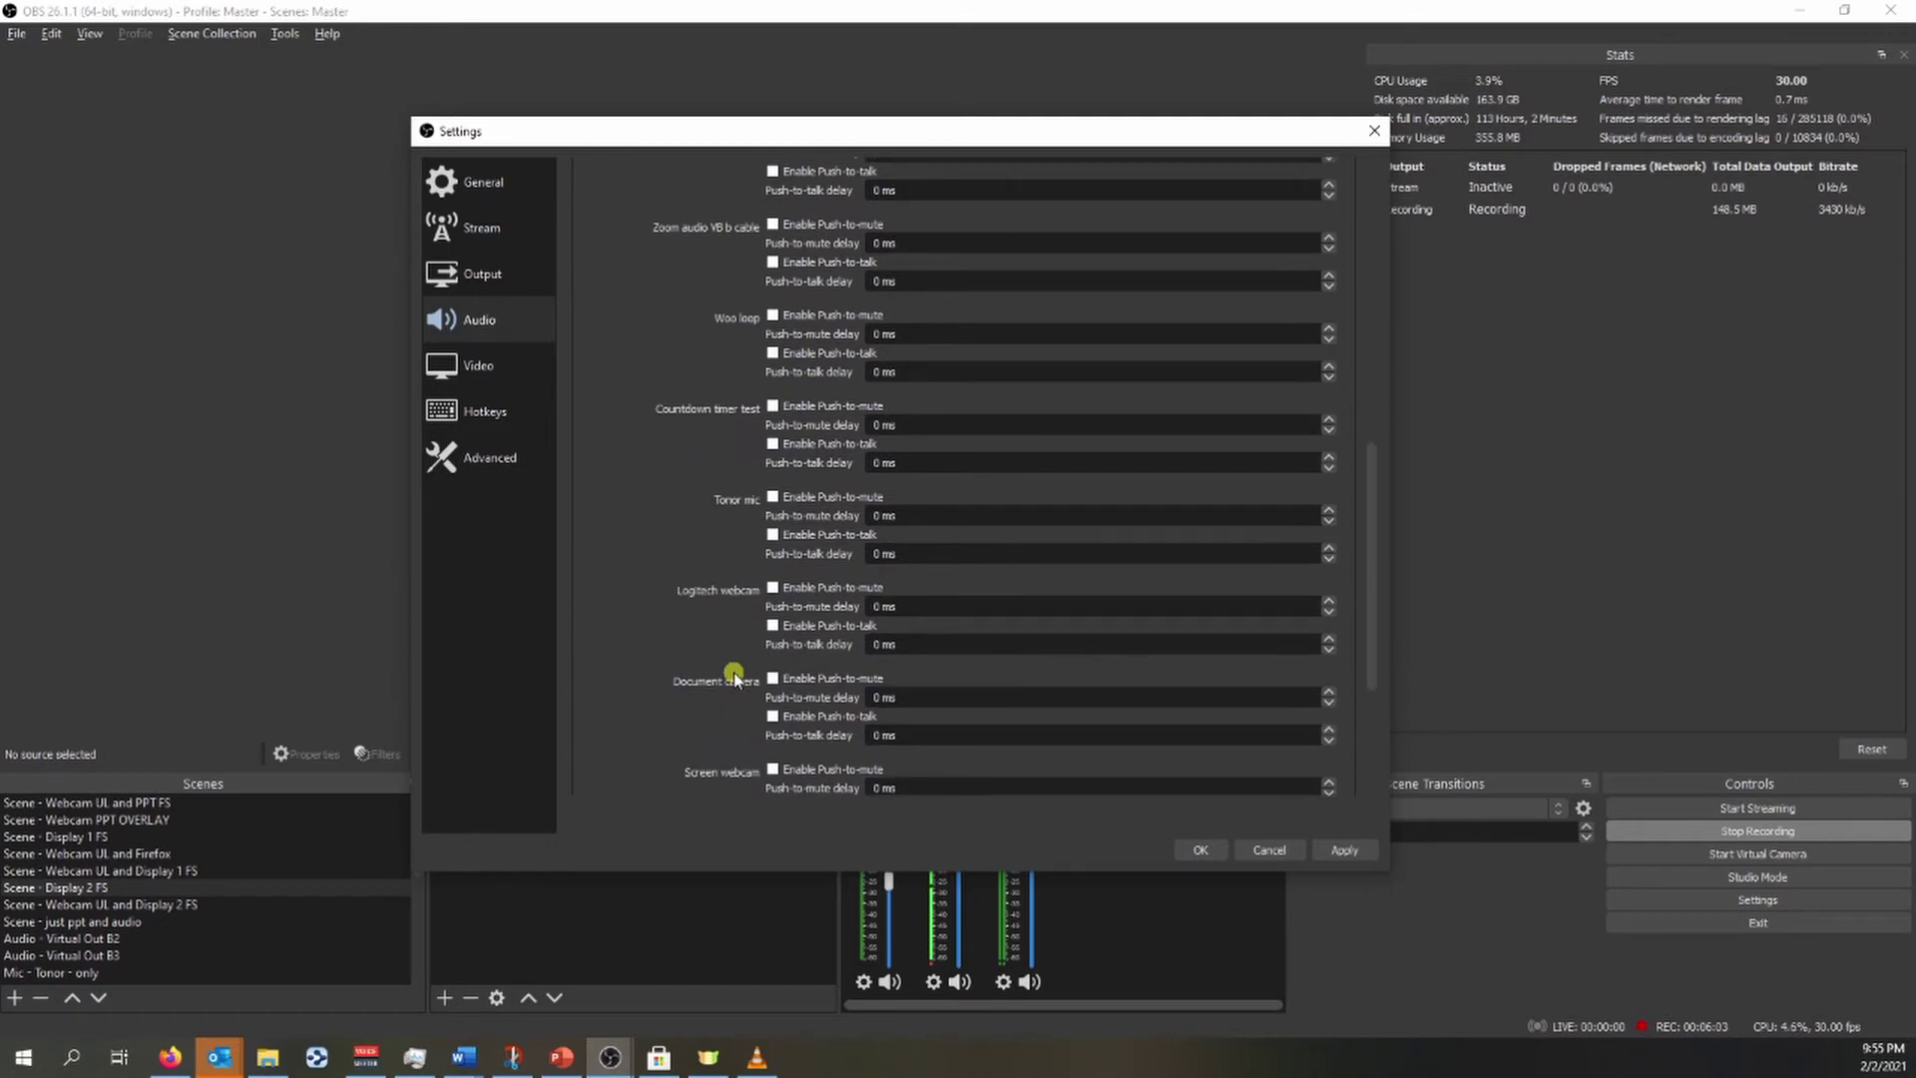
{"action": "scroll", "coordinate": [733, 677], "scroll_direction": "down", "scroll_amount": 5}
{"action": "scroll", "coordinate": [733, 668], "scroll_direction": "up", "scroll_amount": 2}
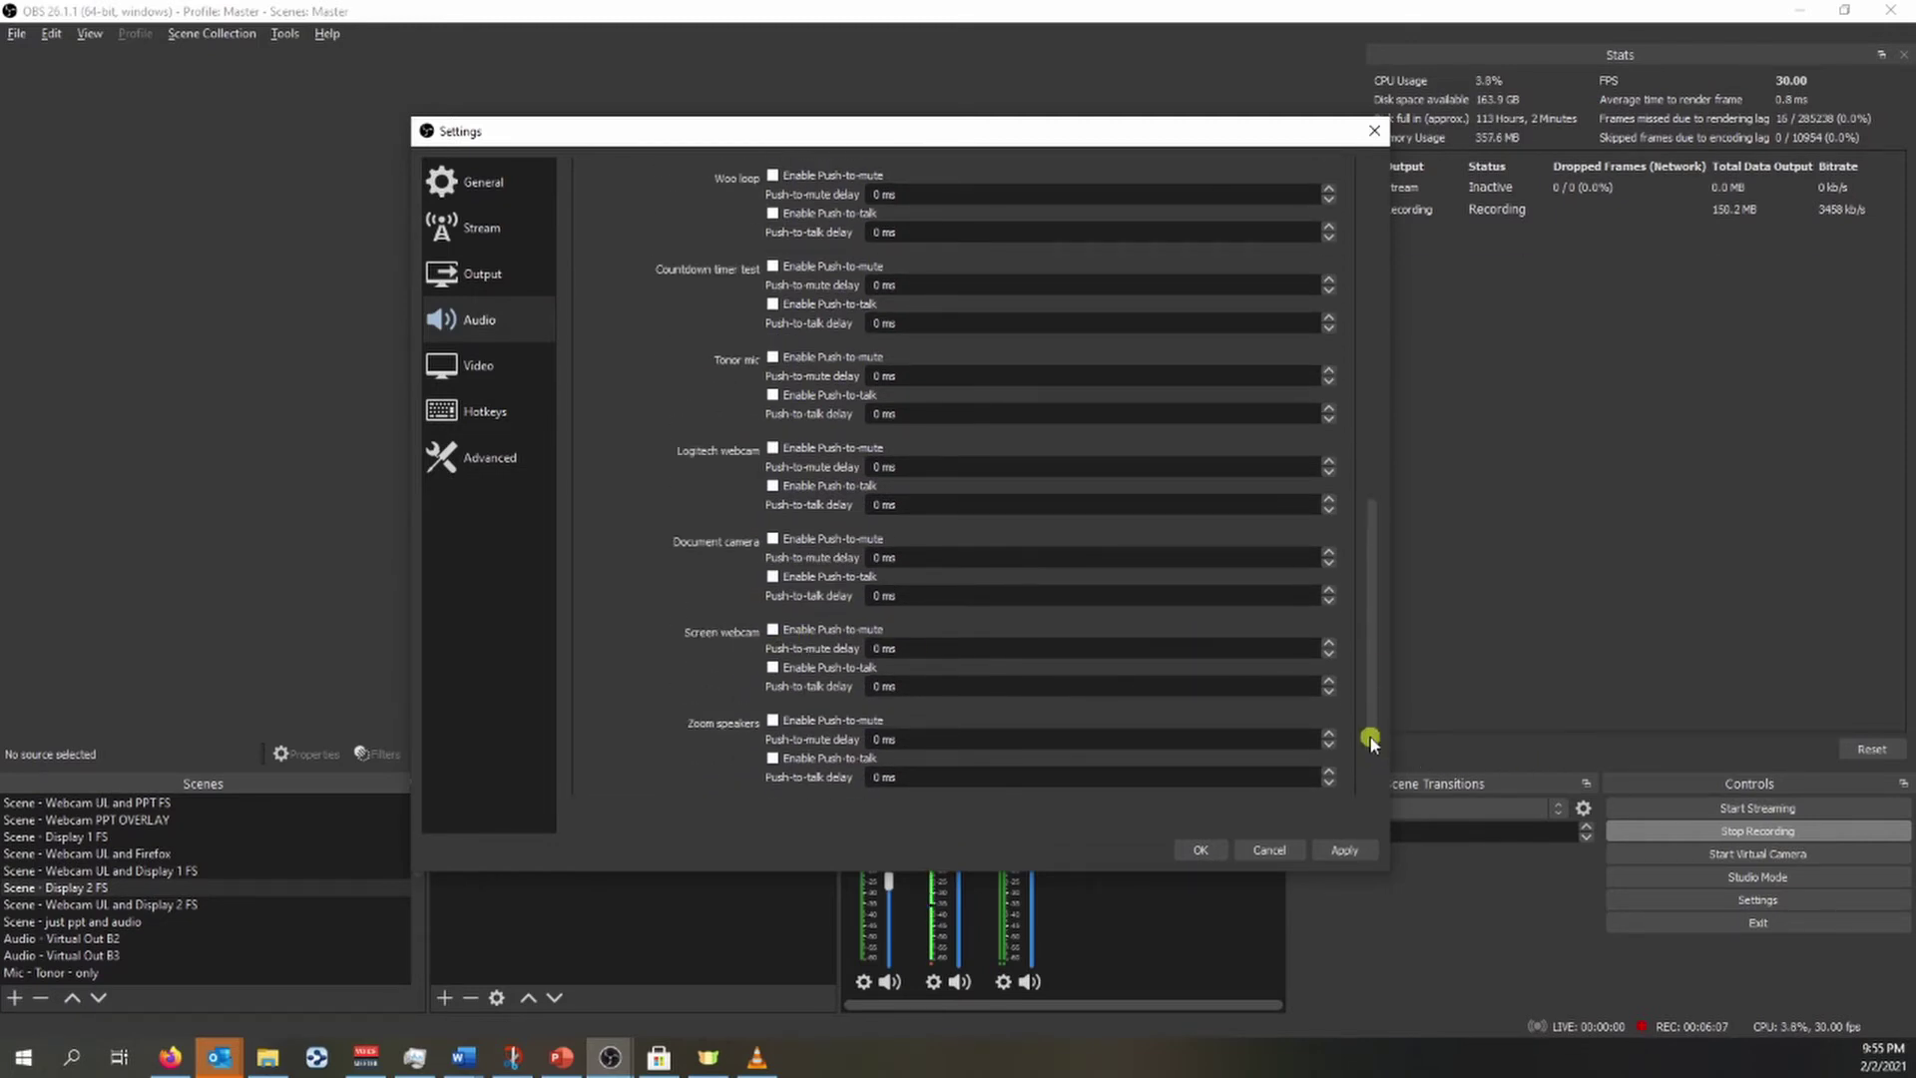
{"action": "left_click_drag", "start_coordinate": [1370, 741], "coordinate": [1368, 235]}
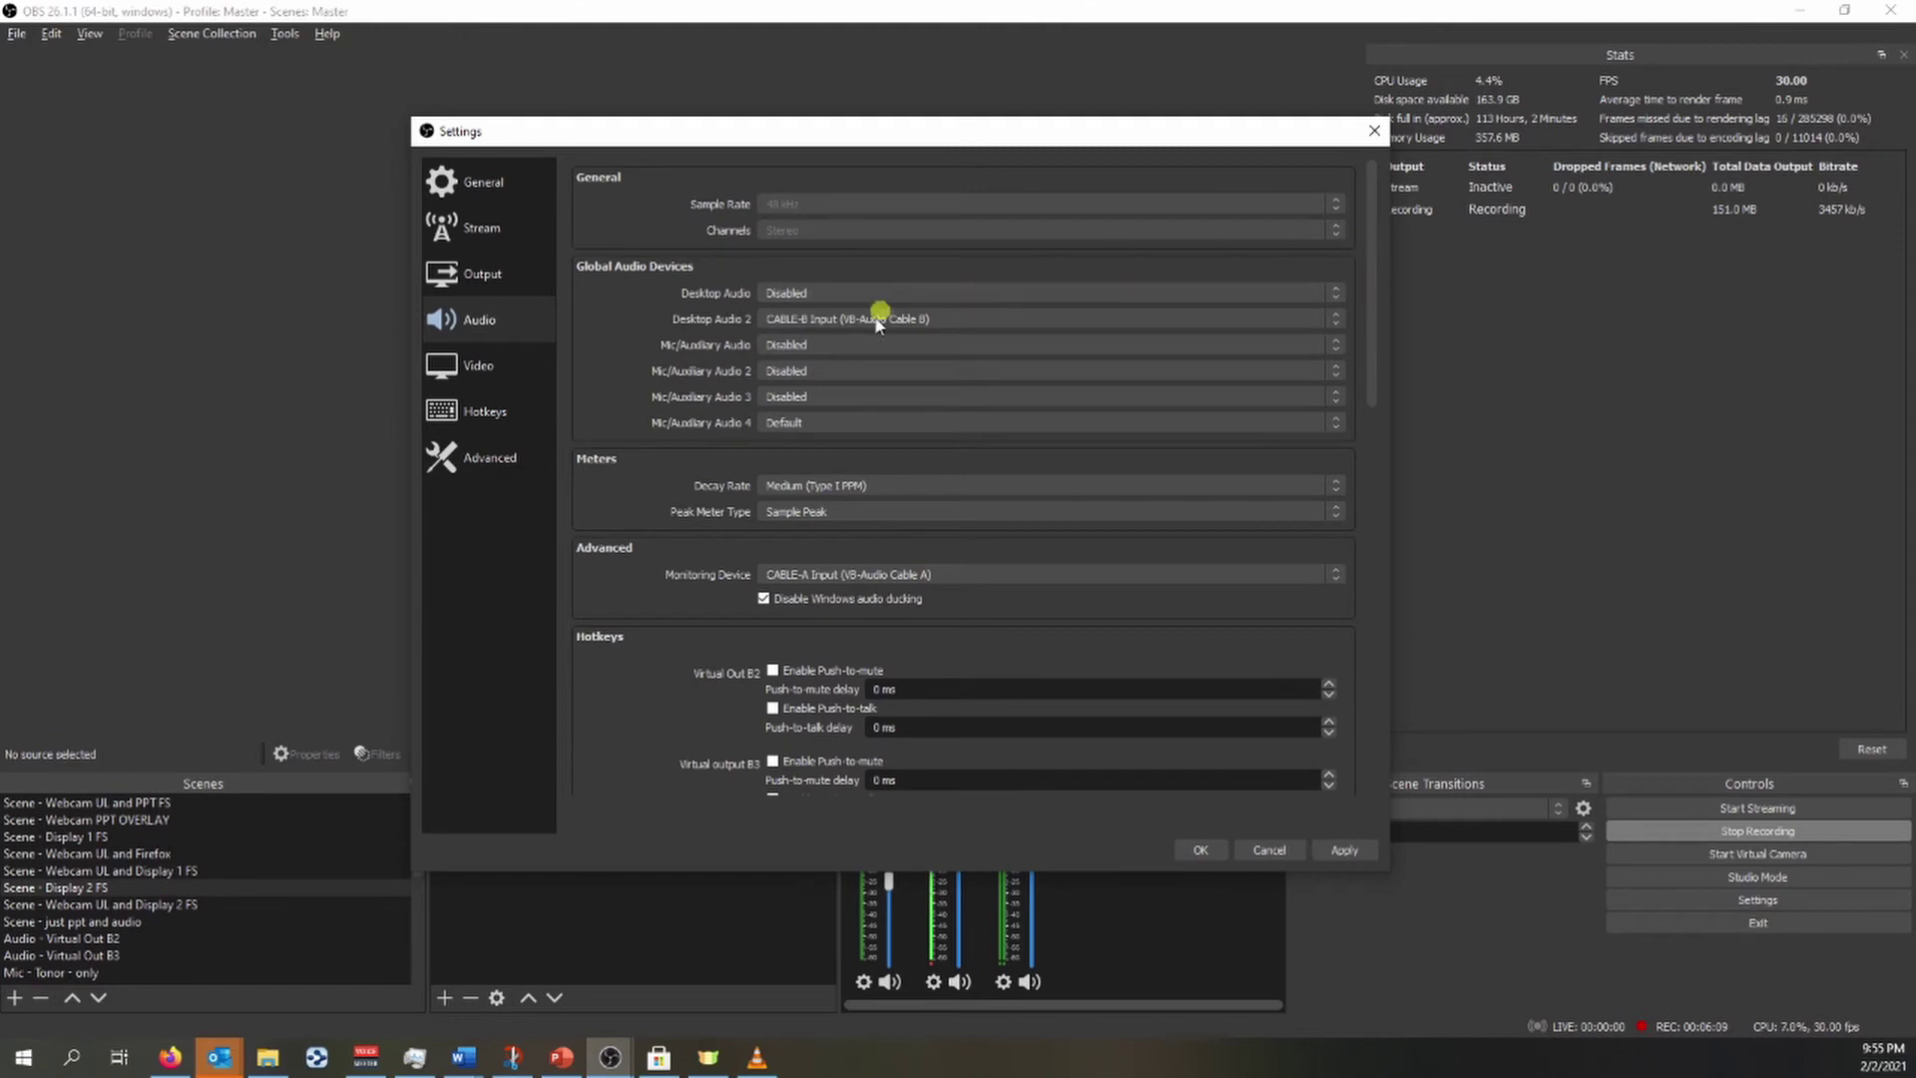
{"action": "left_click", "coordinate": [442, 372]}
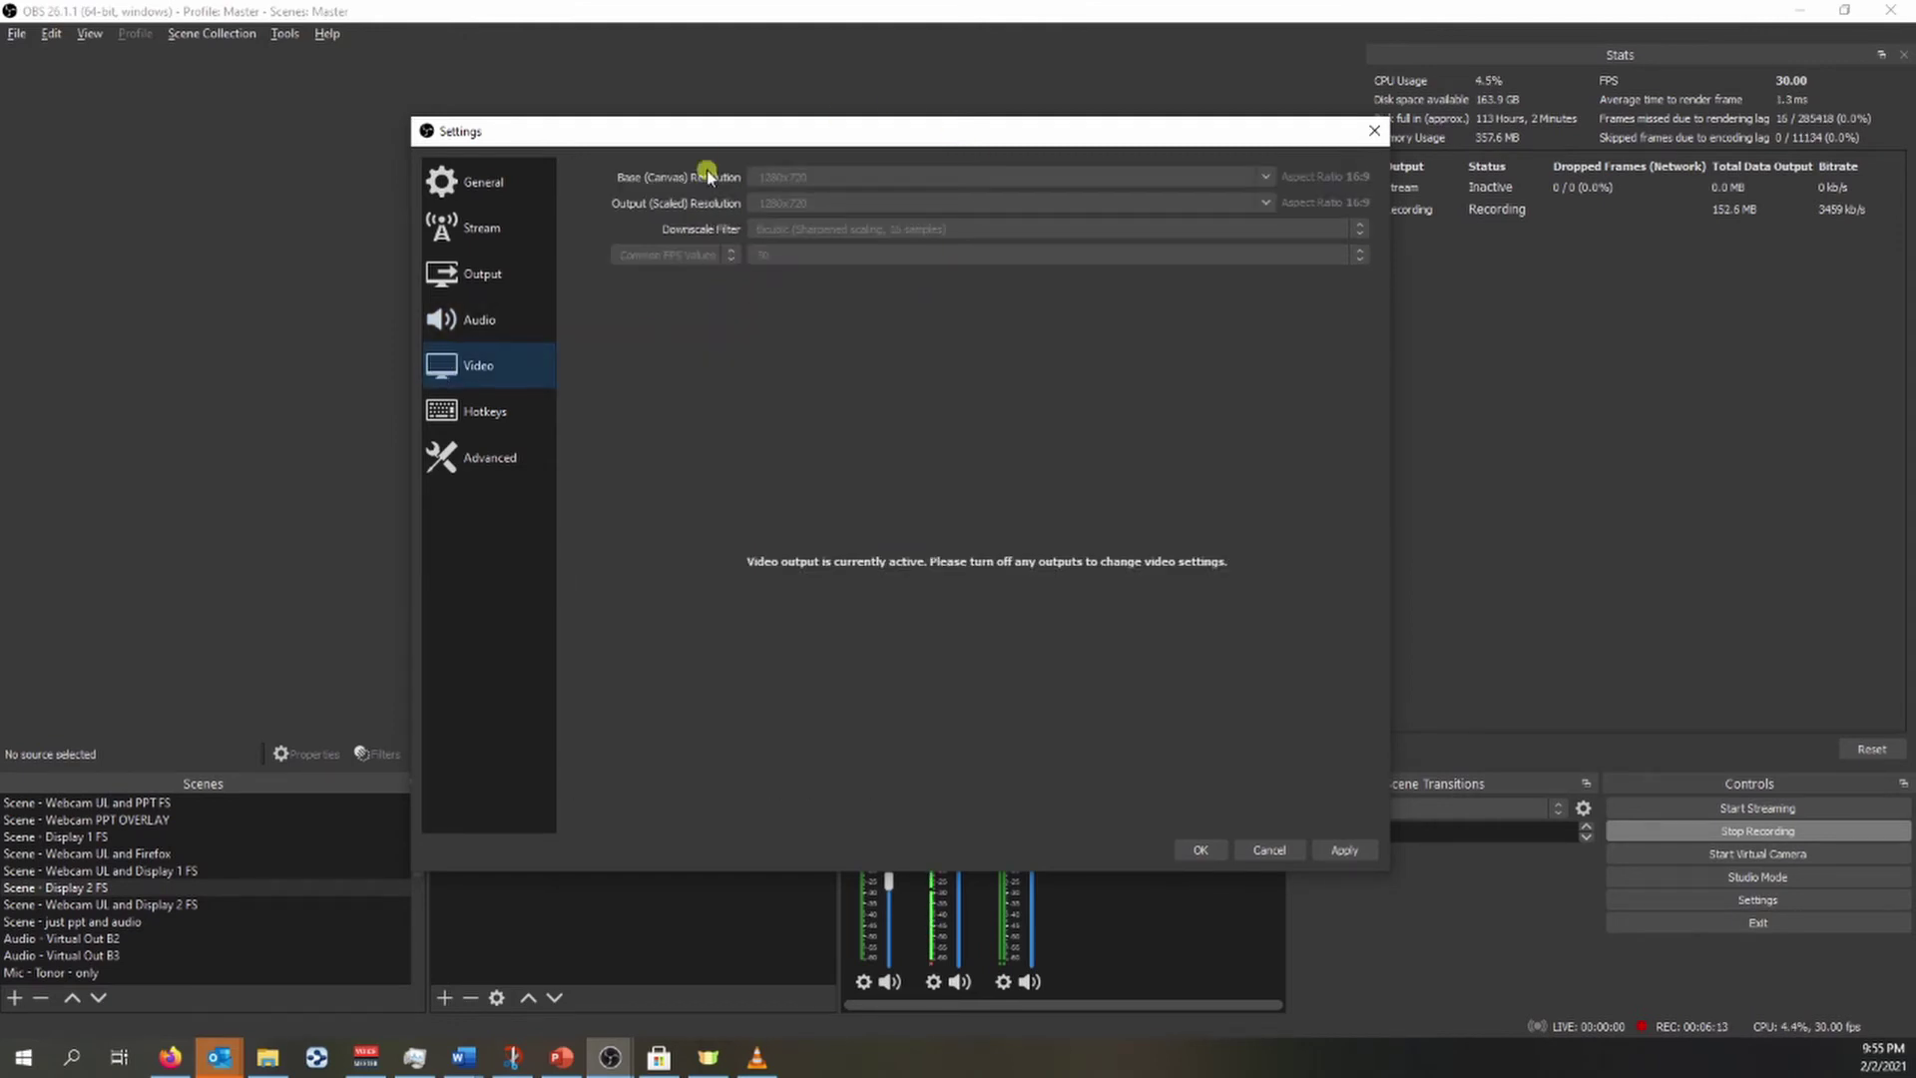
Look through the Hotkeys and Advanced settings down to the network and hotkey focus options, and close the settings without saving
{"action": "left_click", "coordinate": [518, 430]}
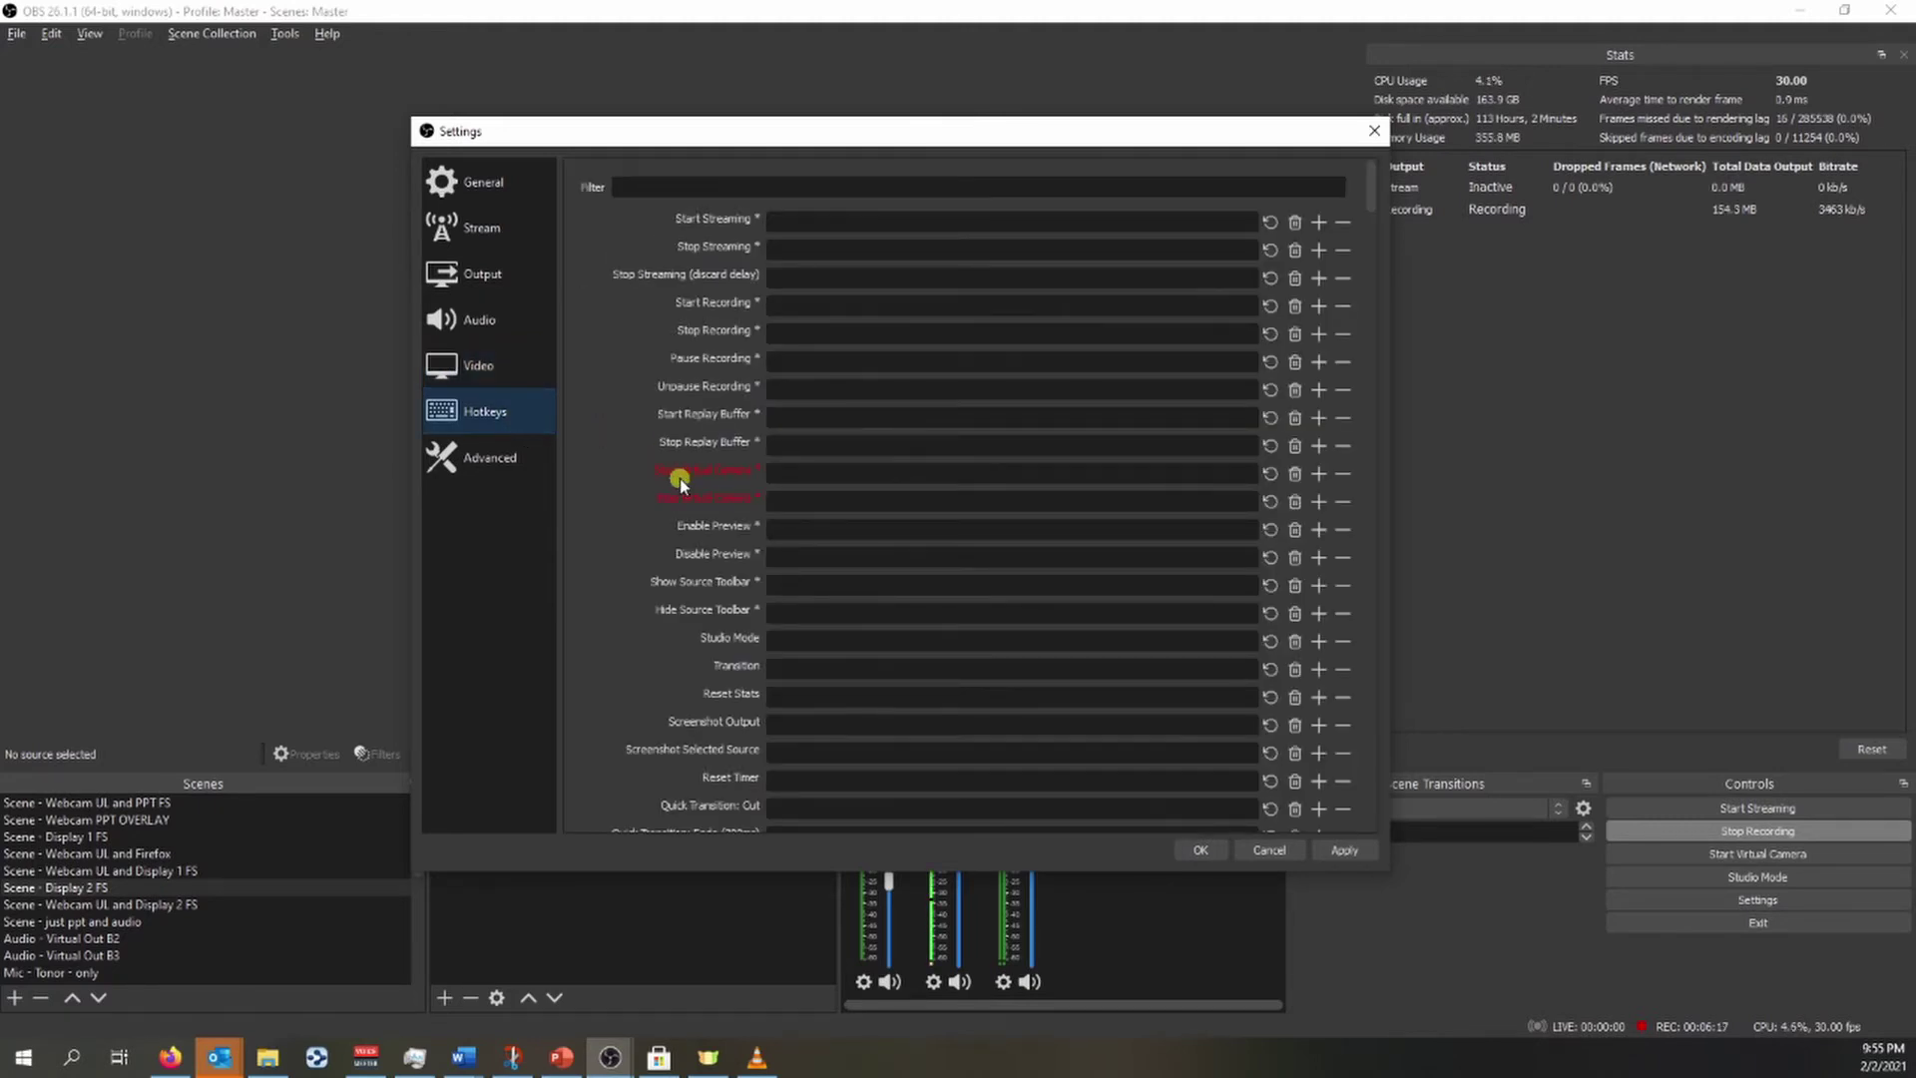
{"action": "left_click", "coordinate": [484, 454]}
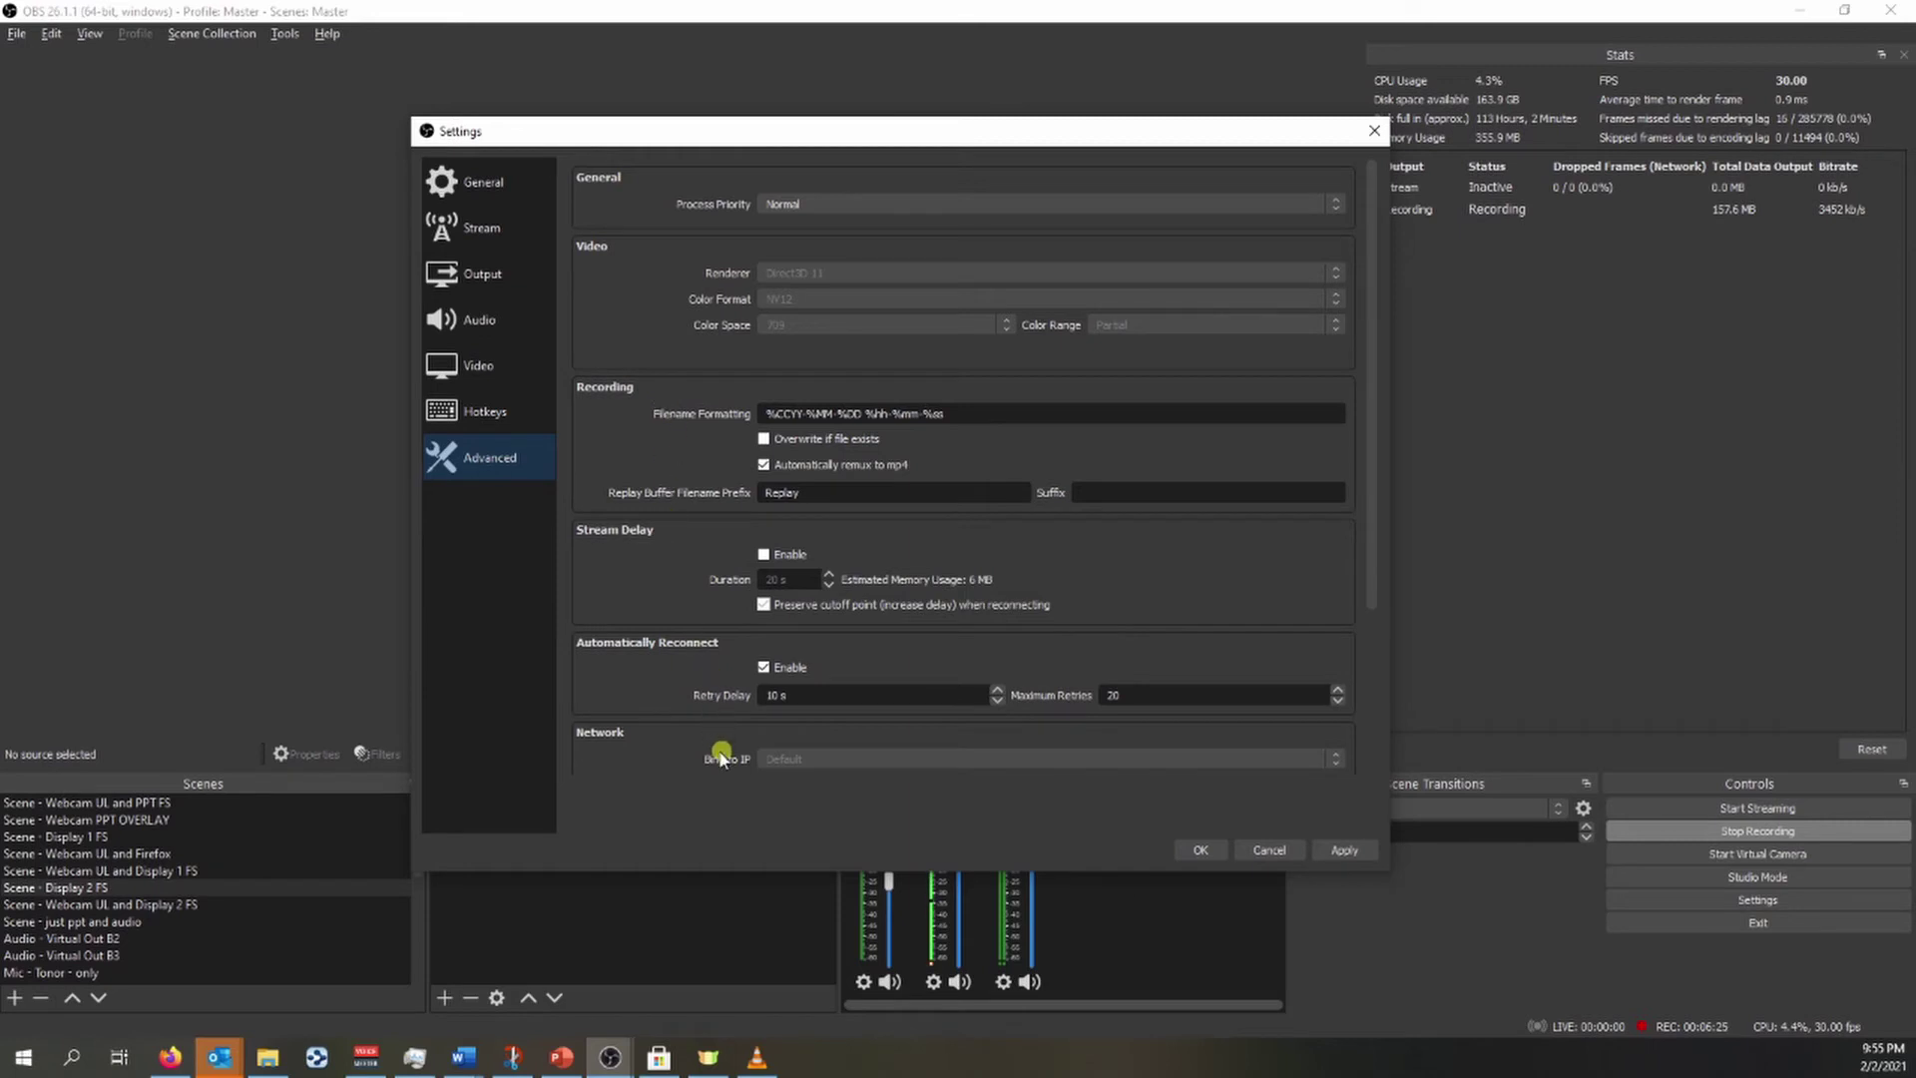
{"action": "scroll", "coordinate": [720, 758], "scroll_direction": "down", "scroll_amount": 4}
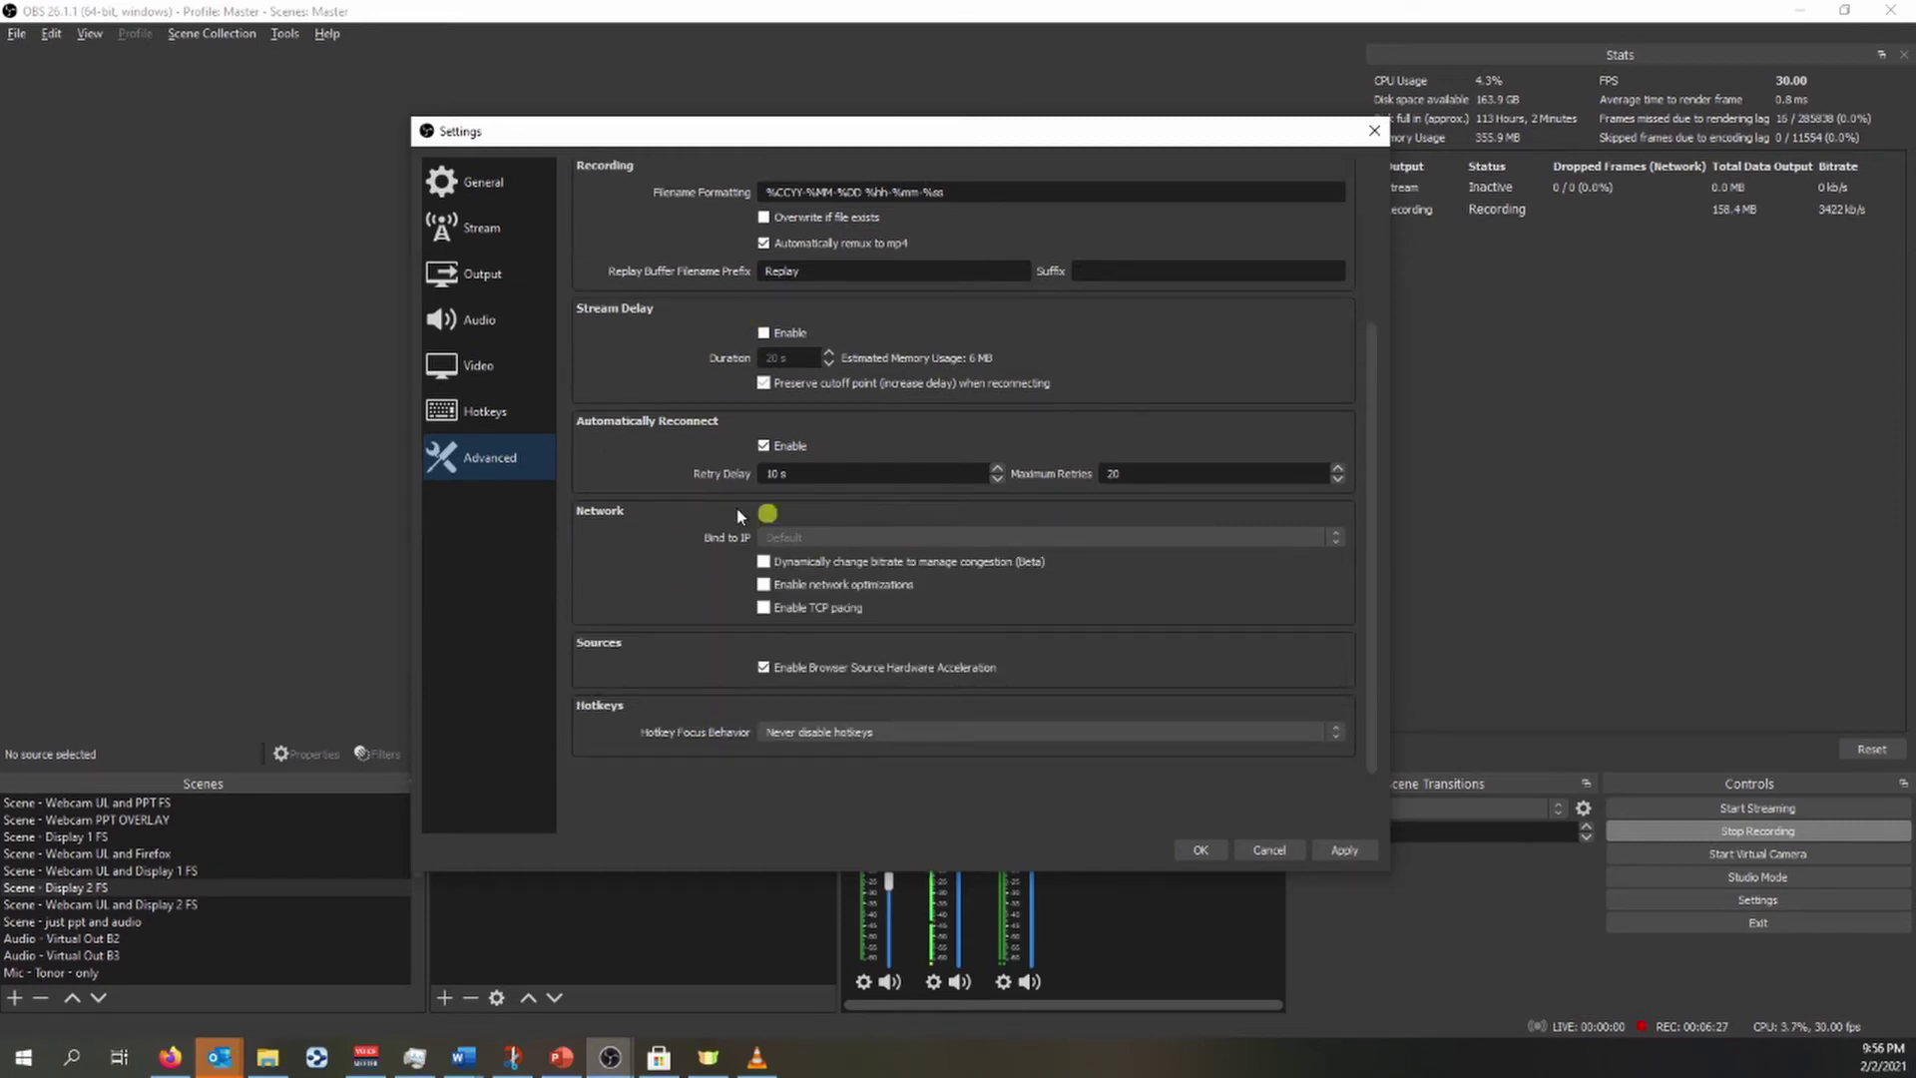
{"action": "left_click", "coordinate": [1266, 849]}
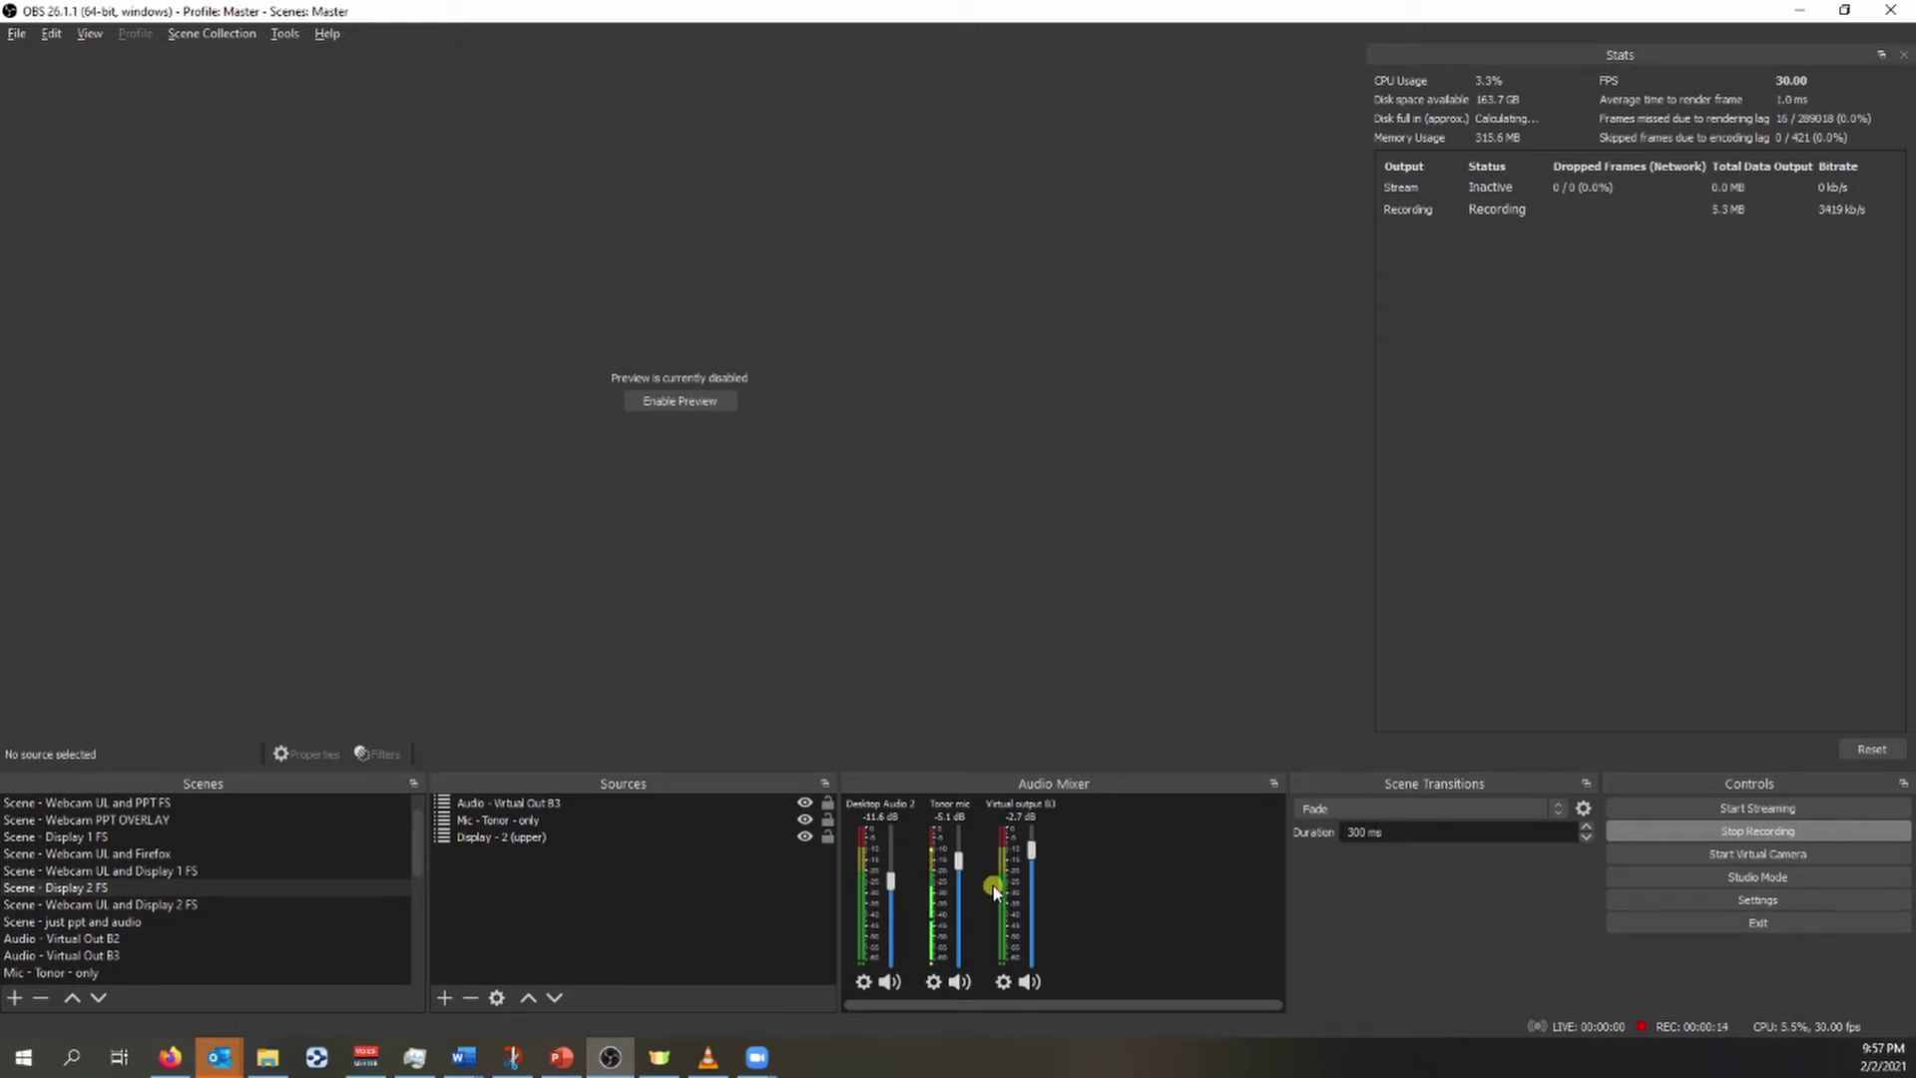
Open the Advanced Audio Properties from the Virtual output B3 mixer channel and widen the dialog to show all six tracks
{"action": "left_click", "coordinate": [1004, 981]}
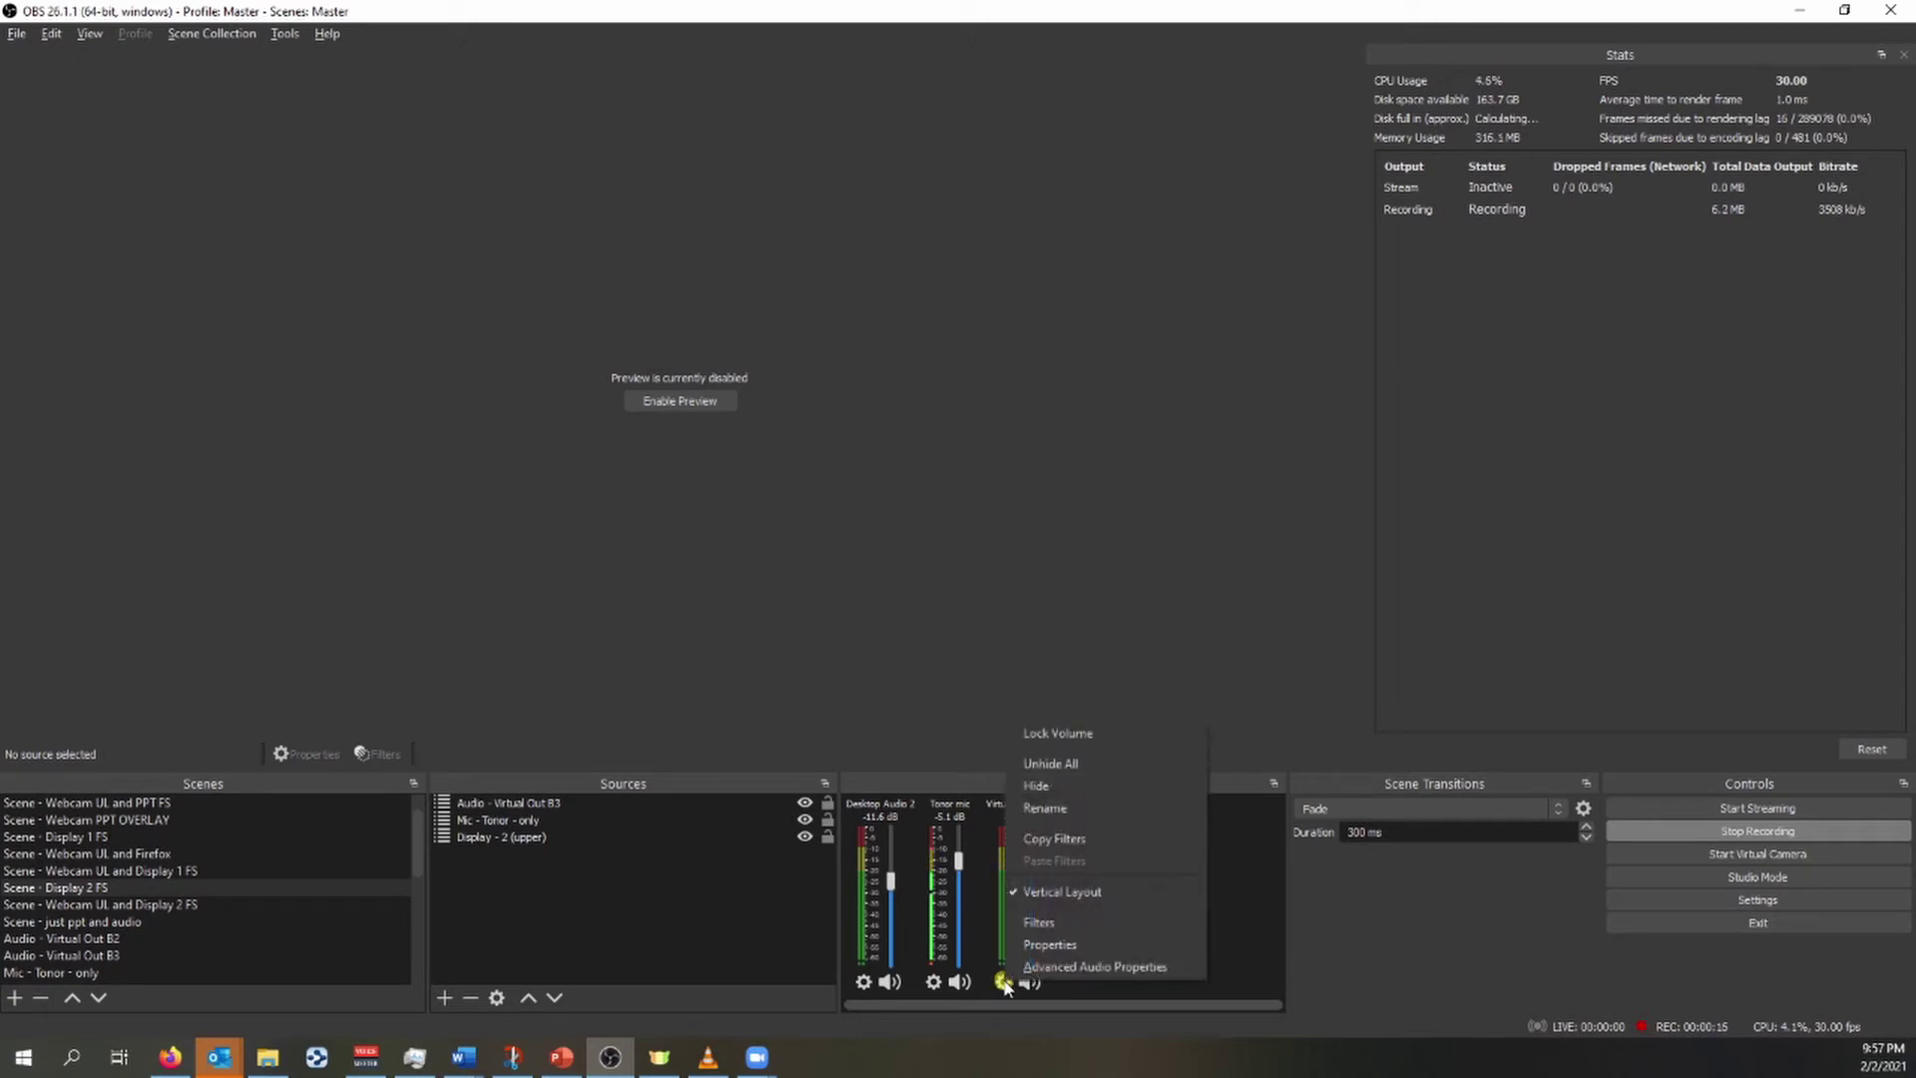
{"action": "left_click", "coordinate": [1071, 968]}
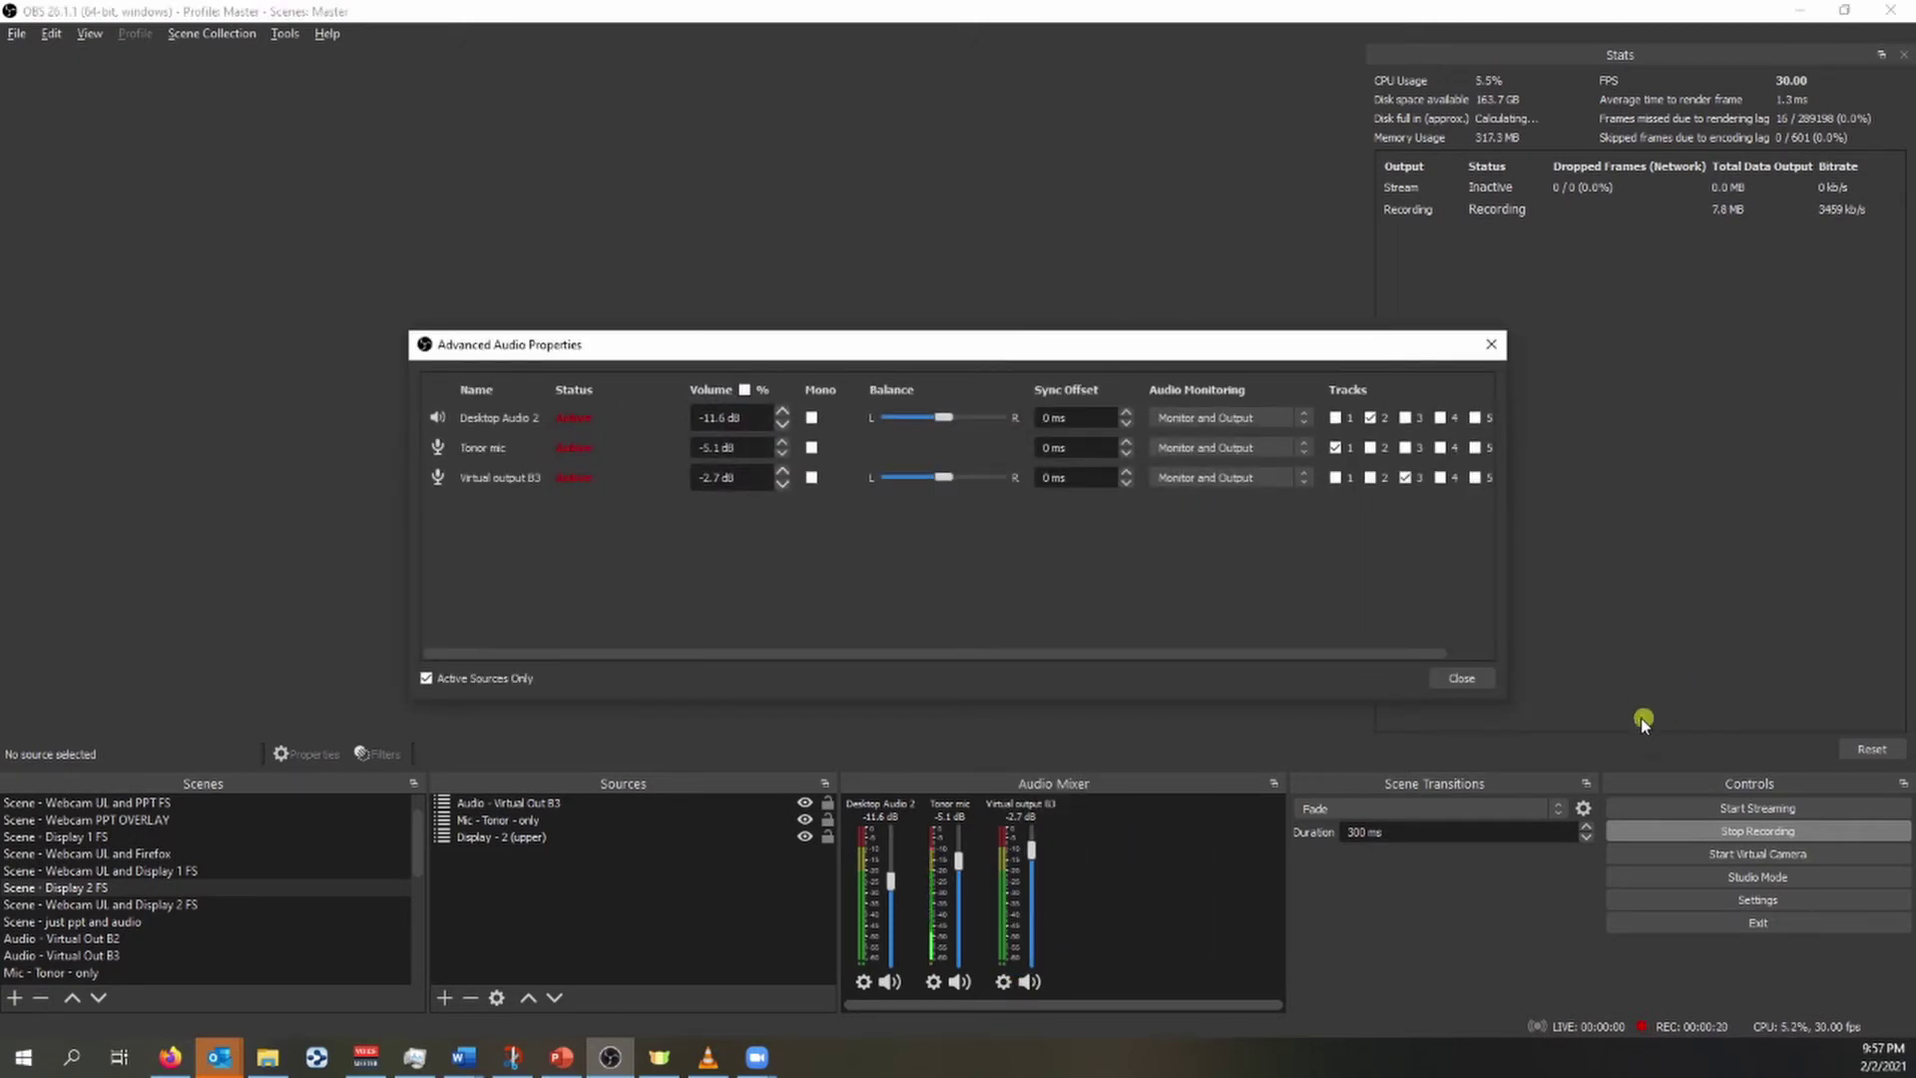
{"action": "left_click_drag", "start_coordinate": [1507, 699], "coordinate": [1713, 697]}
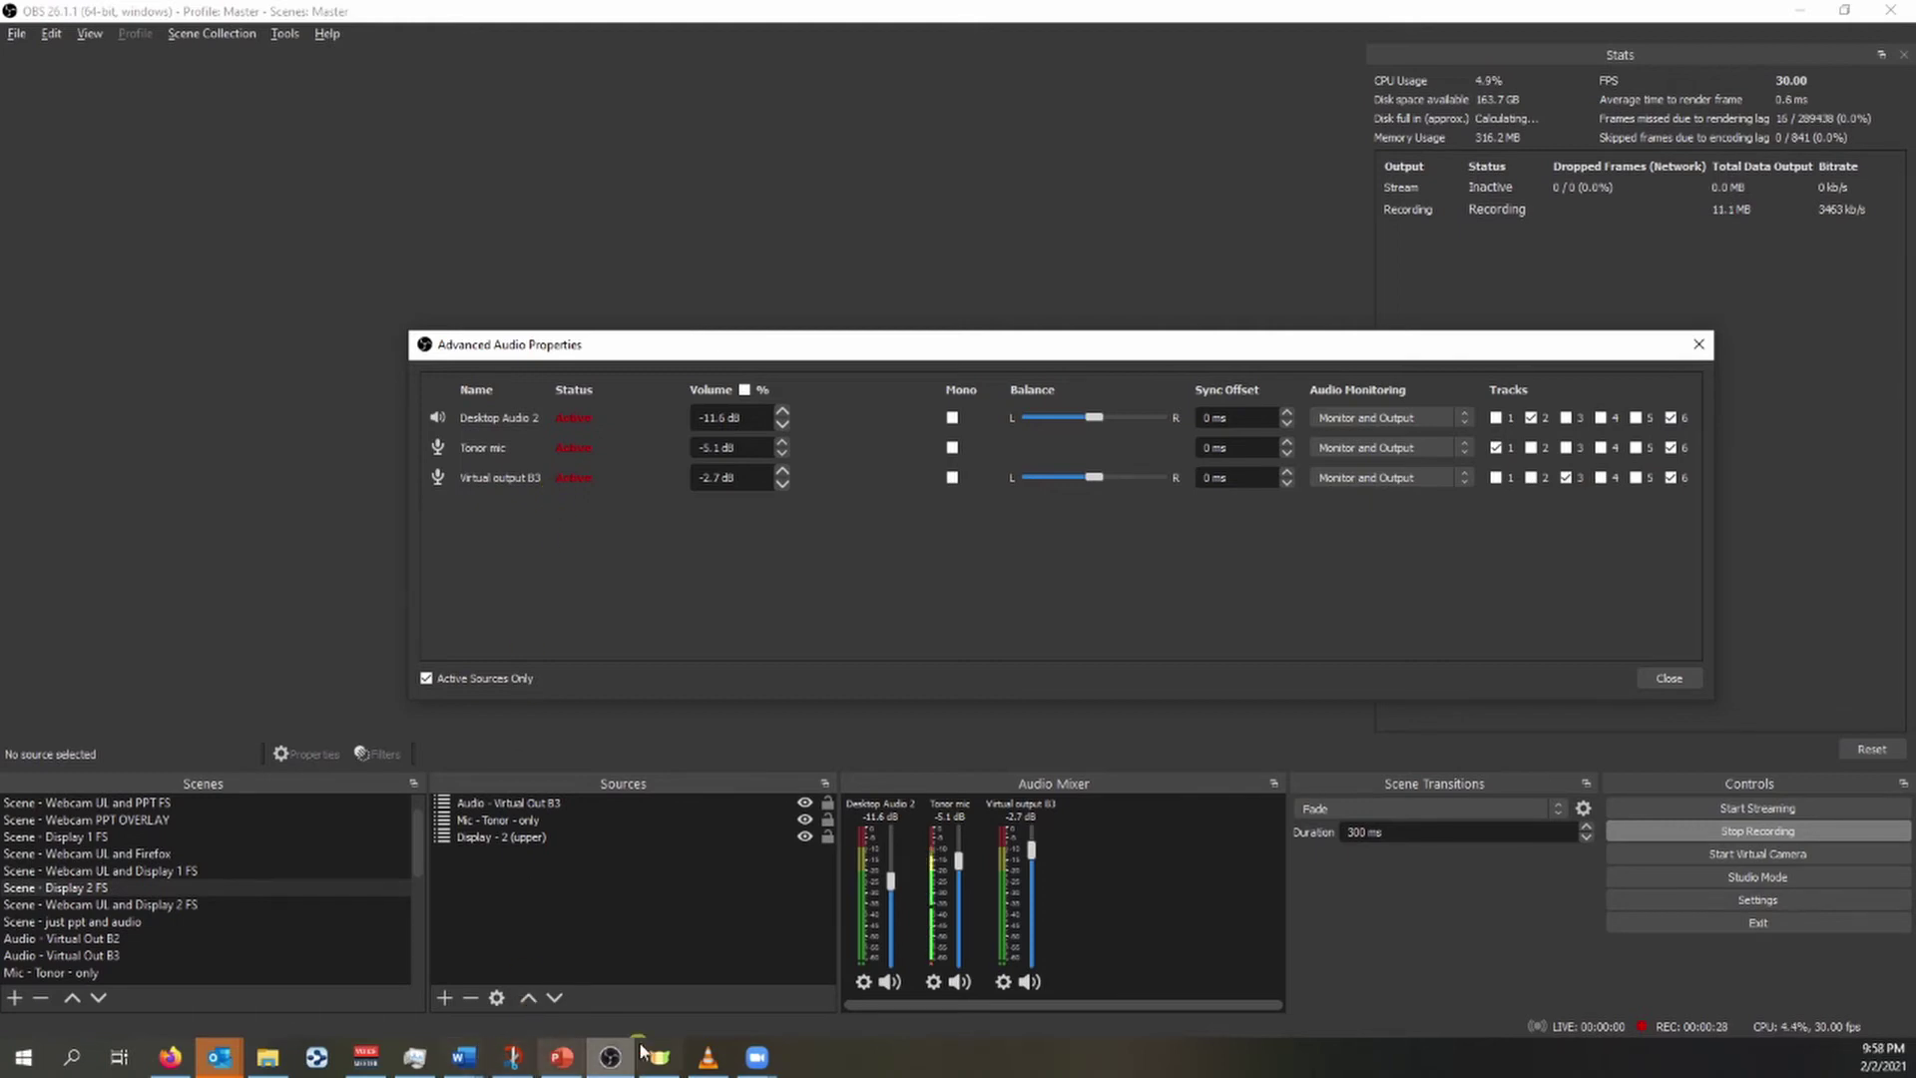
Play Neon Drive.wav in VLC, lower the Virtual output B3 volume to -8.0 dB in OBS, and close the Advanced Audio Properties
{"action": "left_click", "coordinate": [707, 1056]}
{"action": "left_click", "coordinate": [1251, 941]}
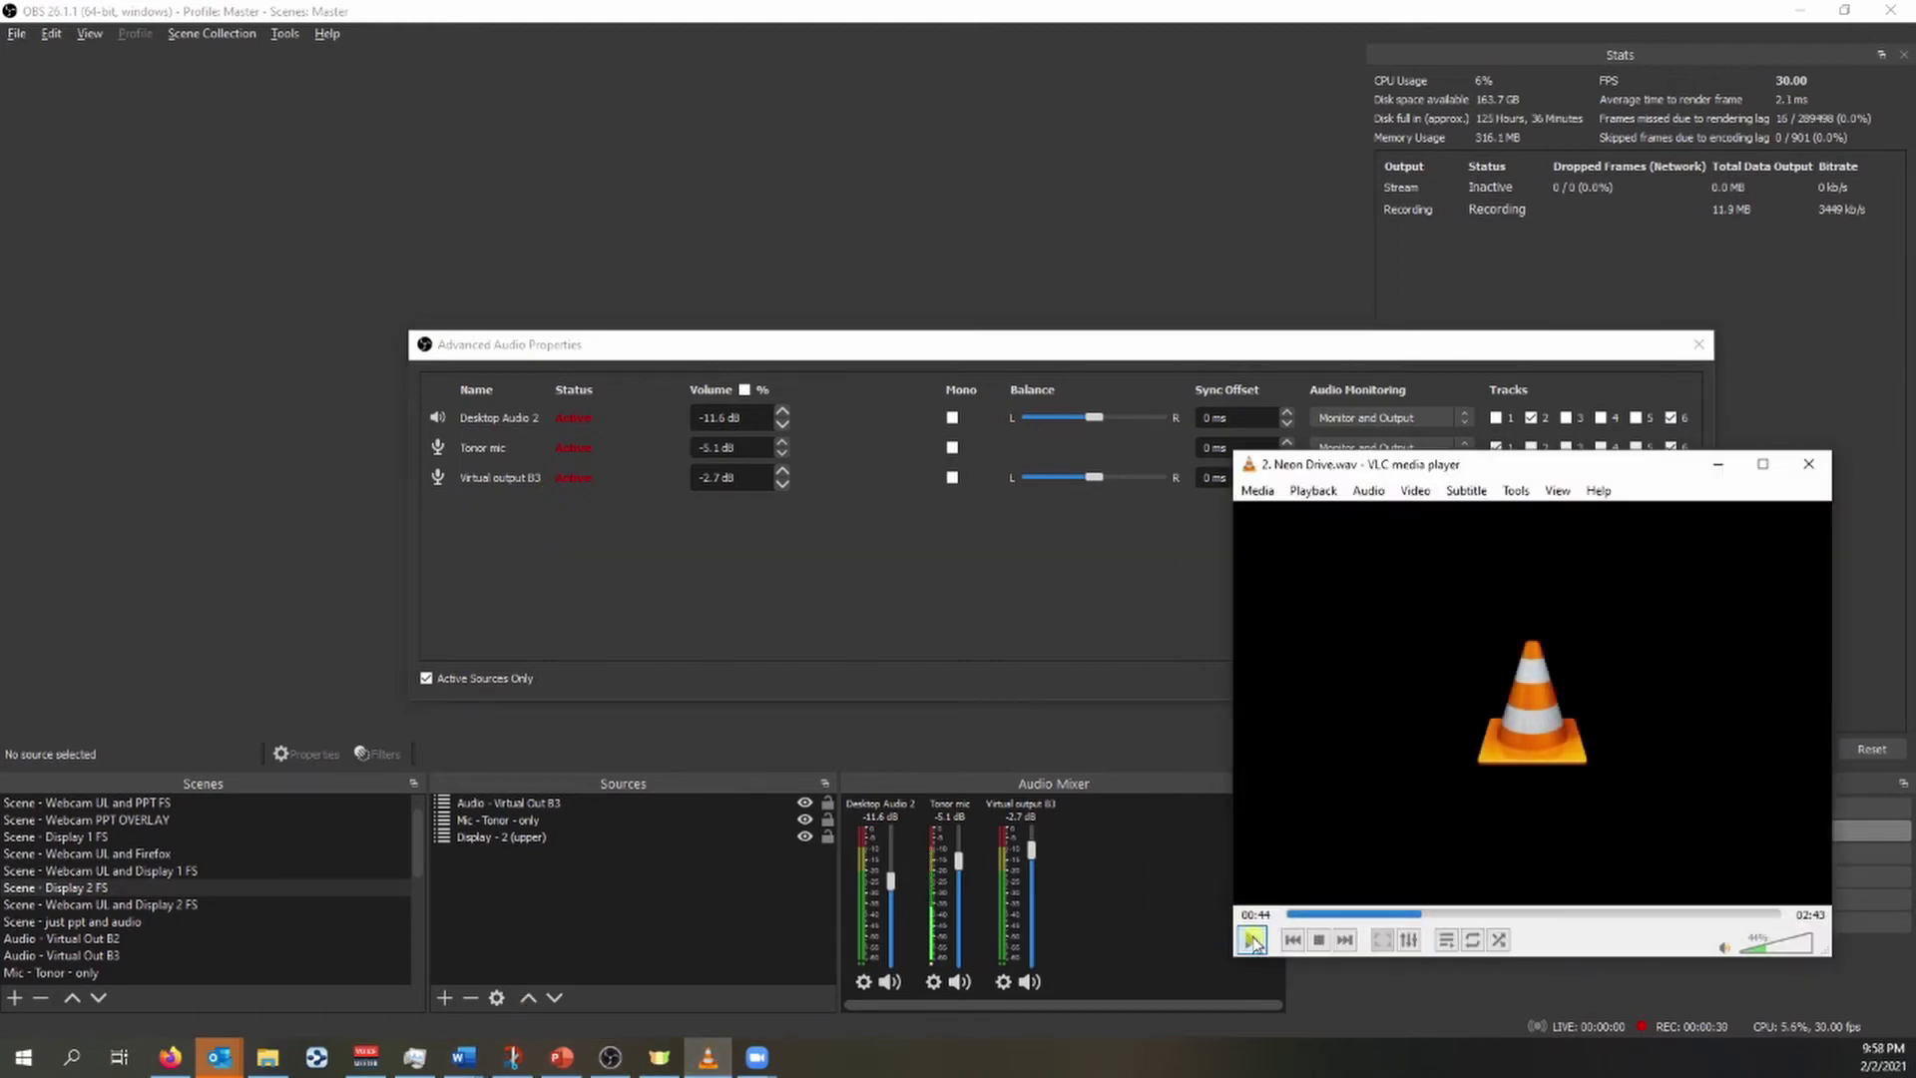
{"action": "left_click", "coordinate": [1722, 466]}
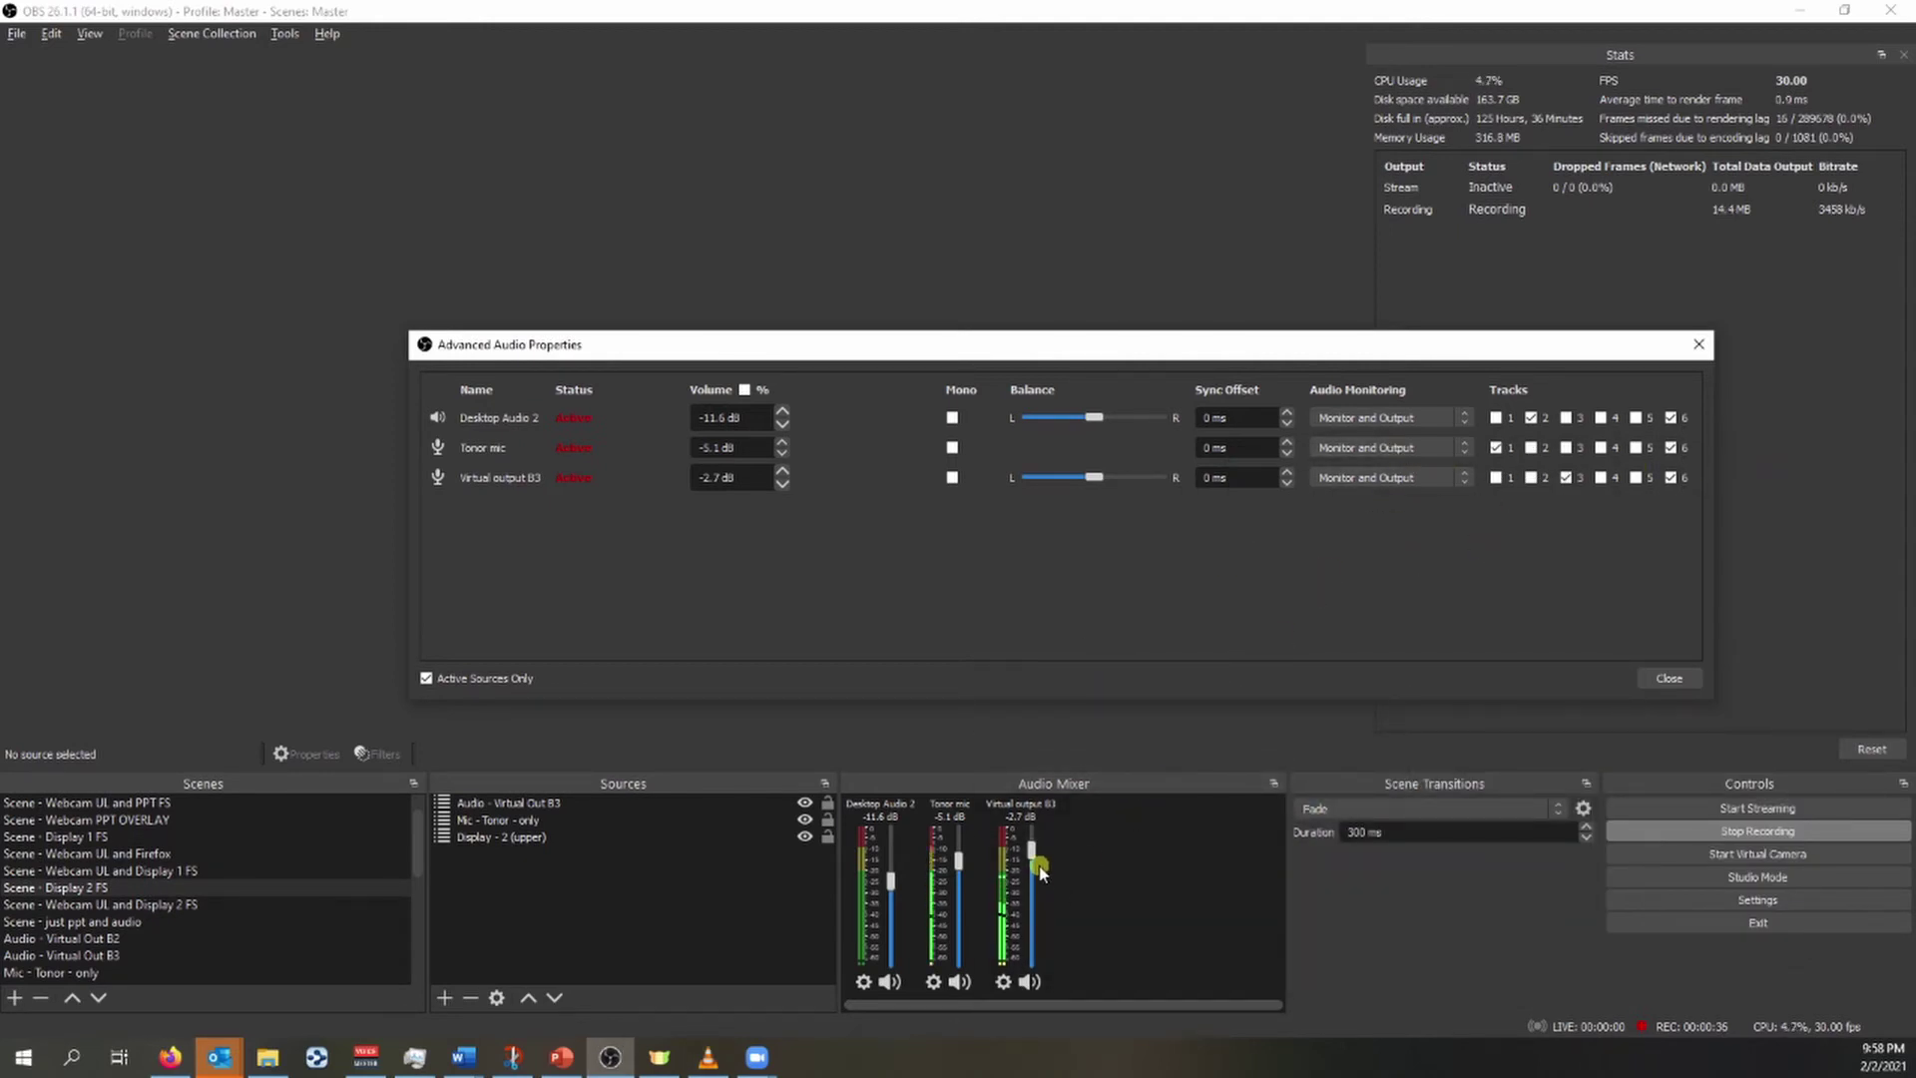
{"action": "left_click_drag", "start_coordinate": [1031, 853], "coordinate": [1036, 874]}
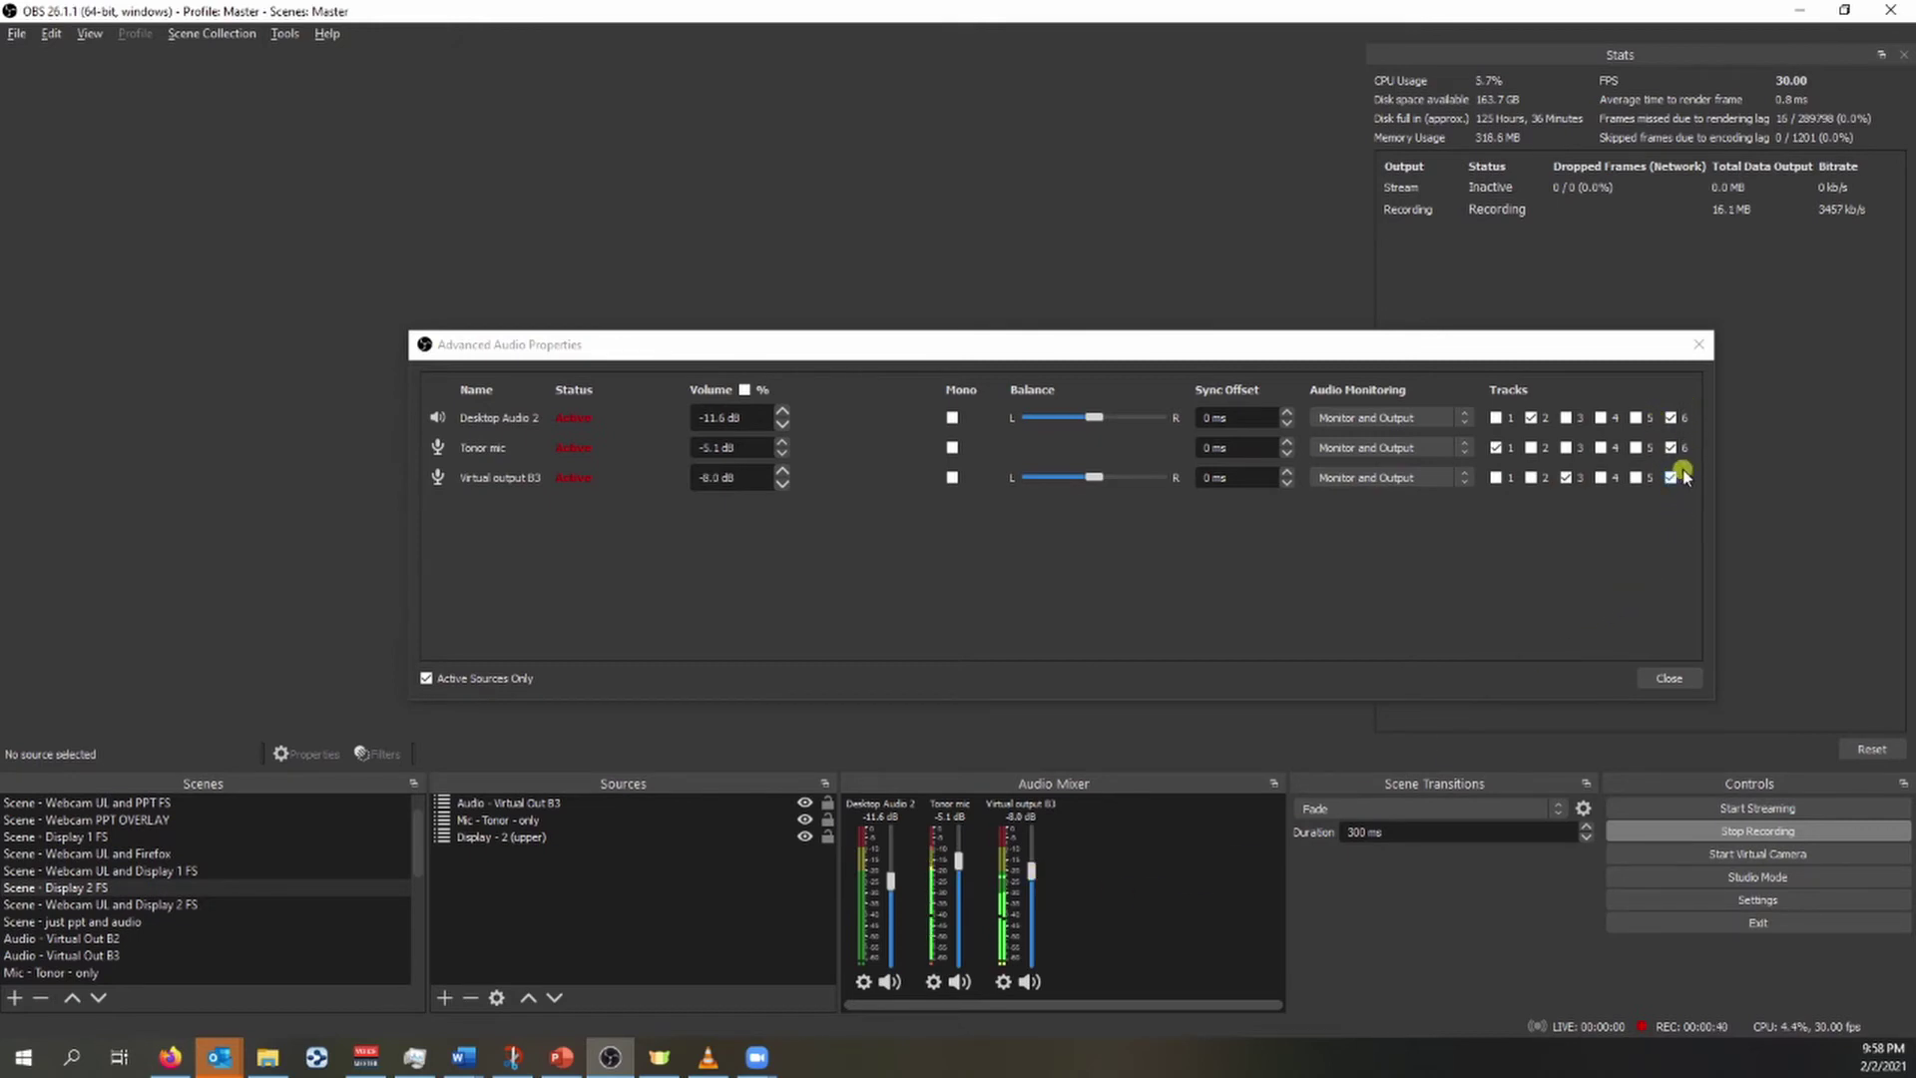
{"action": "left_click", "coordinate": [1664, 679]}
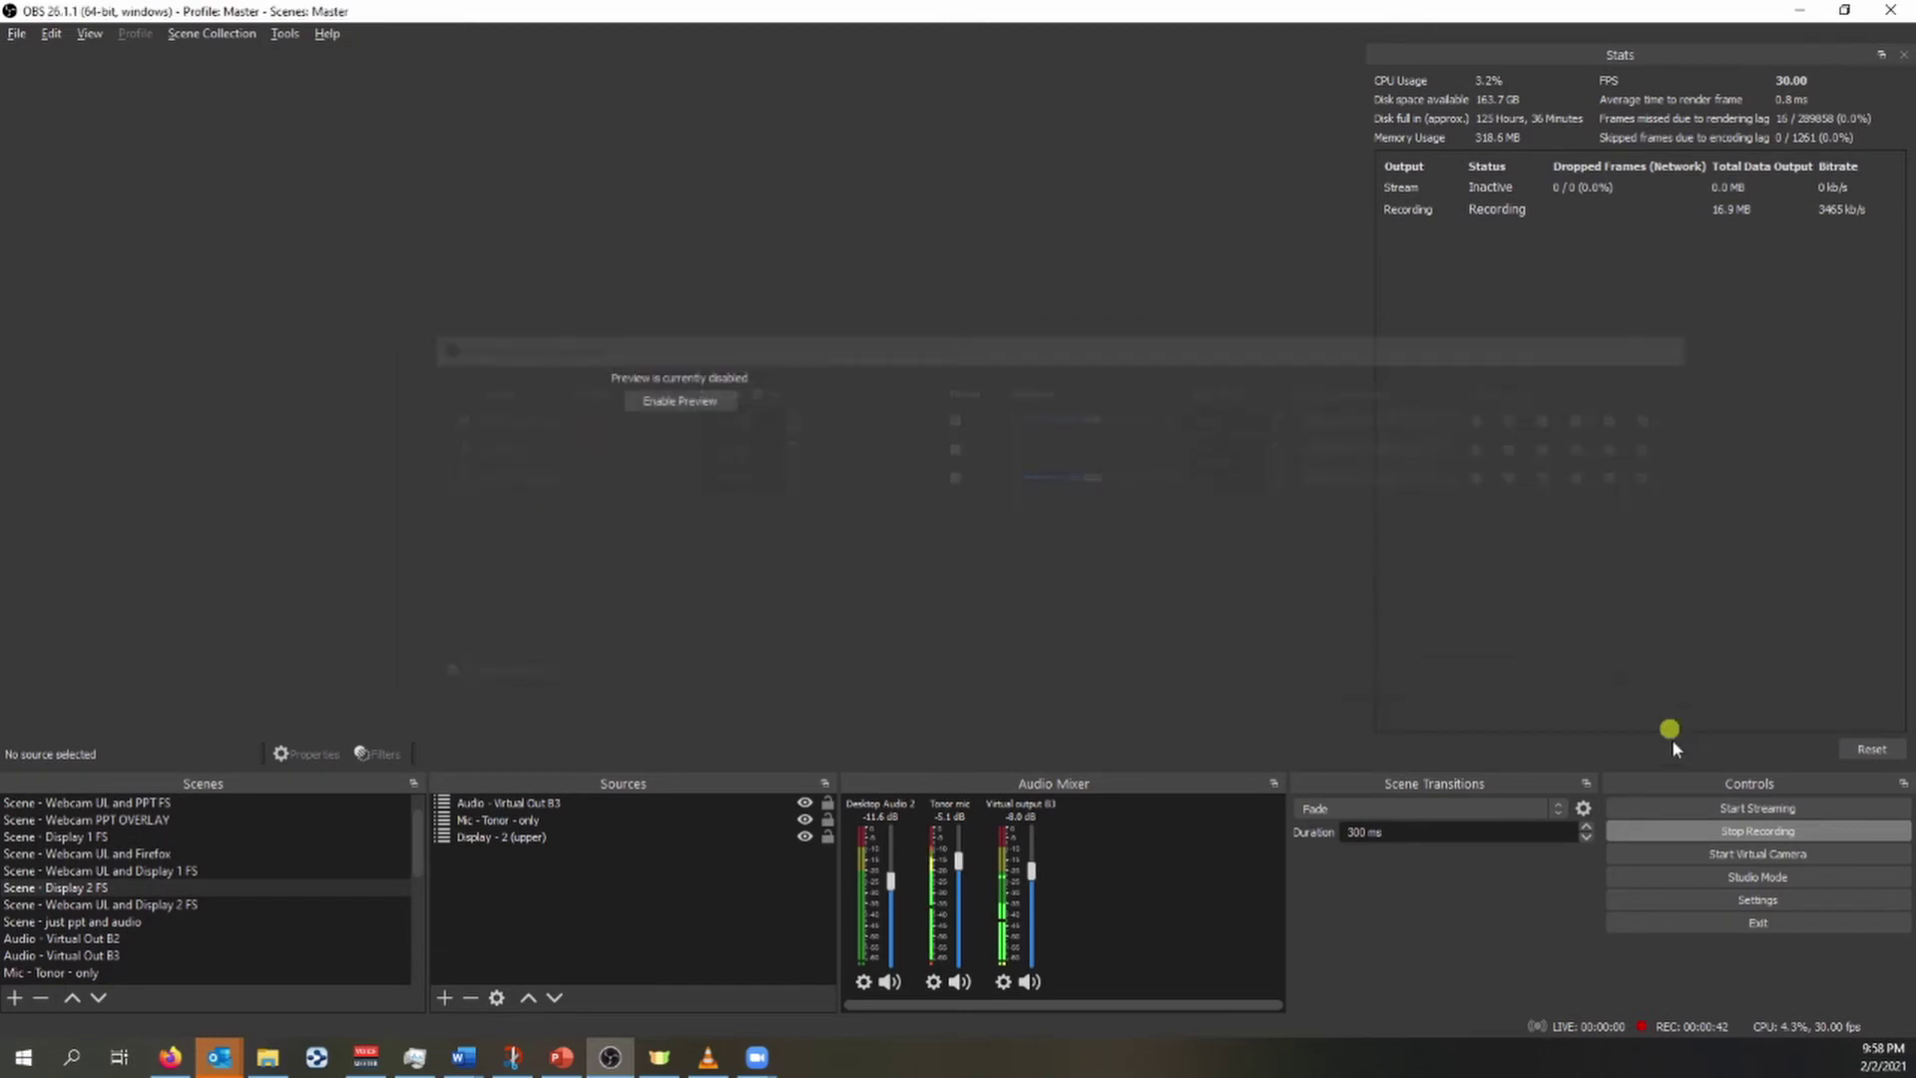
Reopen the OBS settings to review the streaming output's audio track and the Monitoring Device in the Audio settings
{"action": "left_click", "coordinate": [1716, 897]}
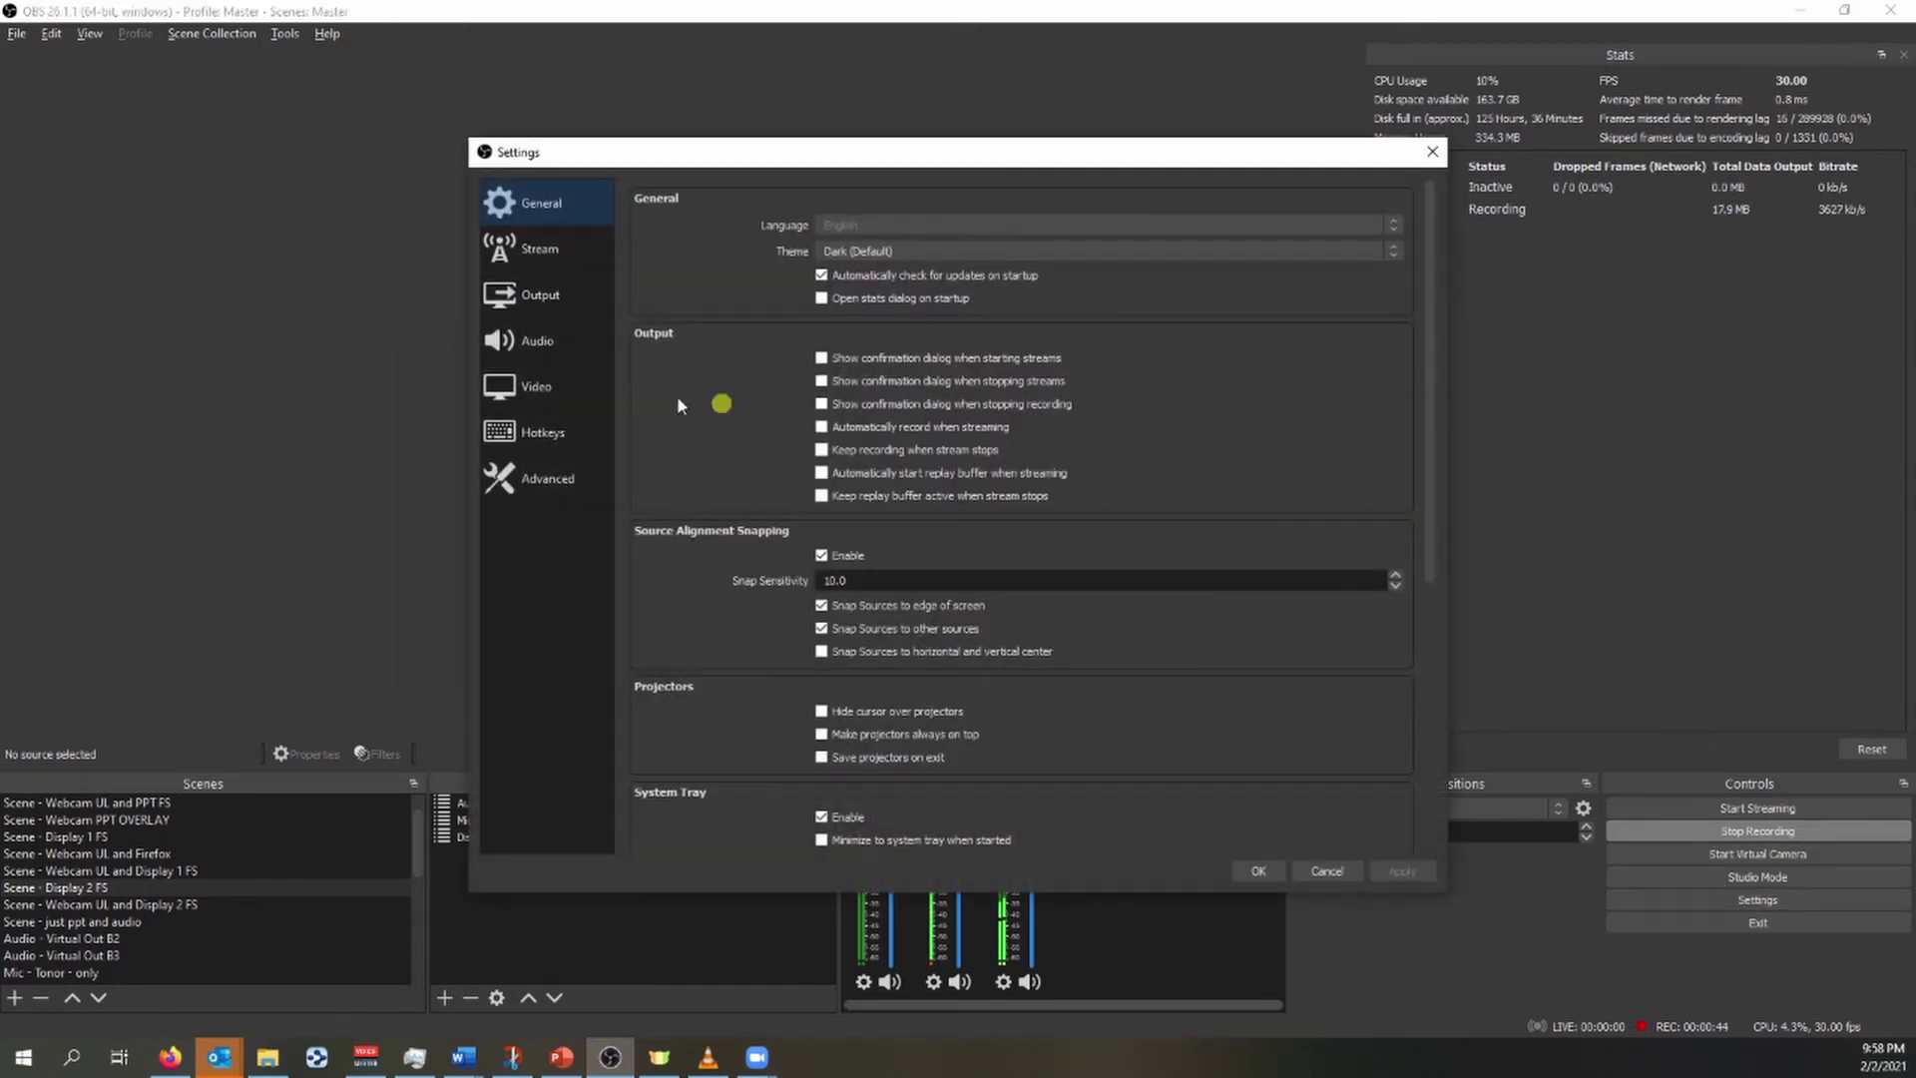
{"action": "left_click", "coordinate": [549, 294]}
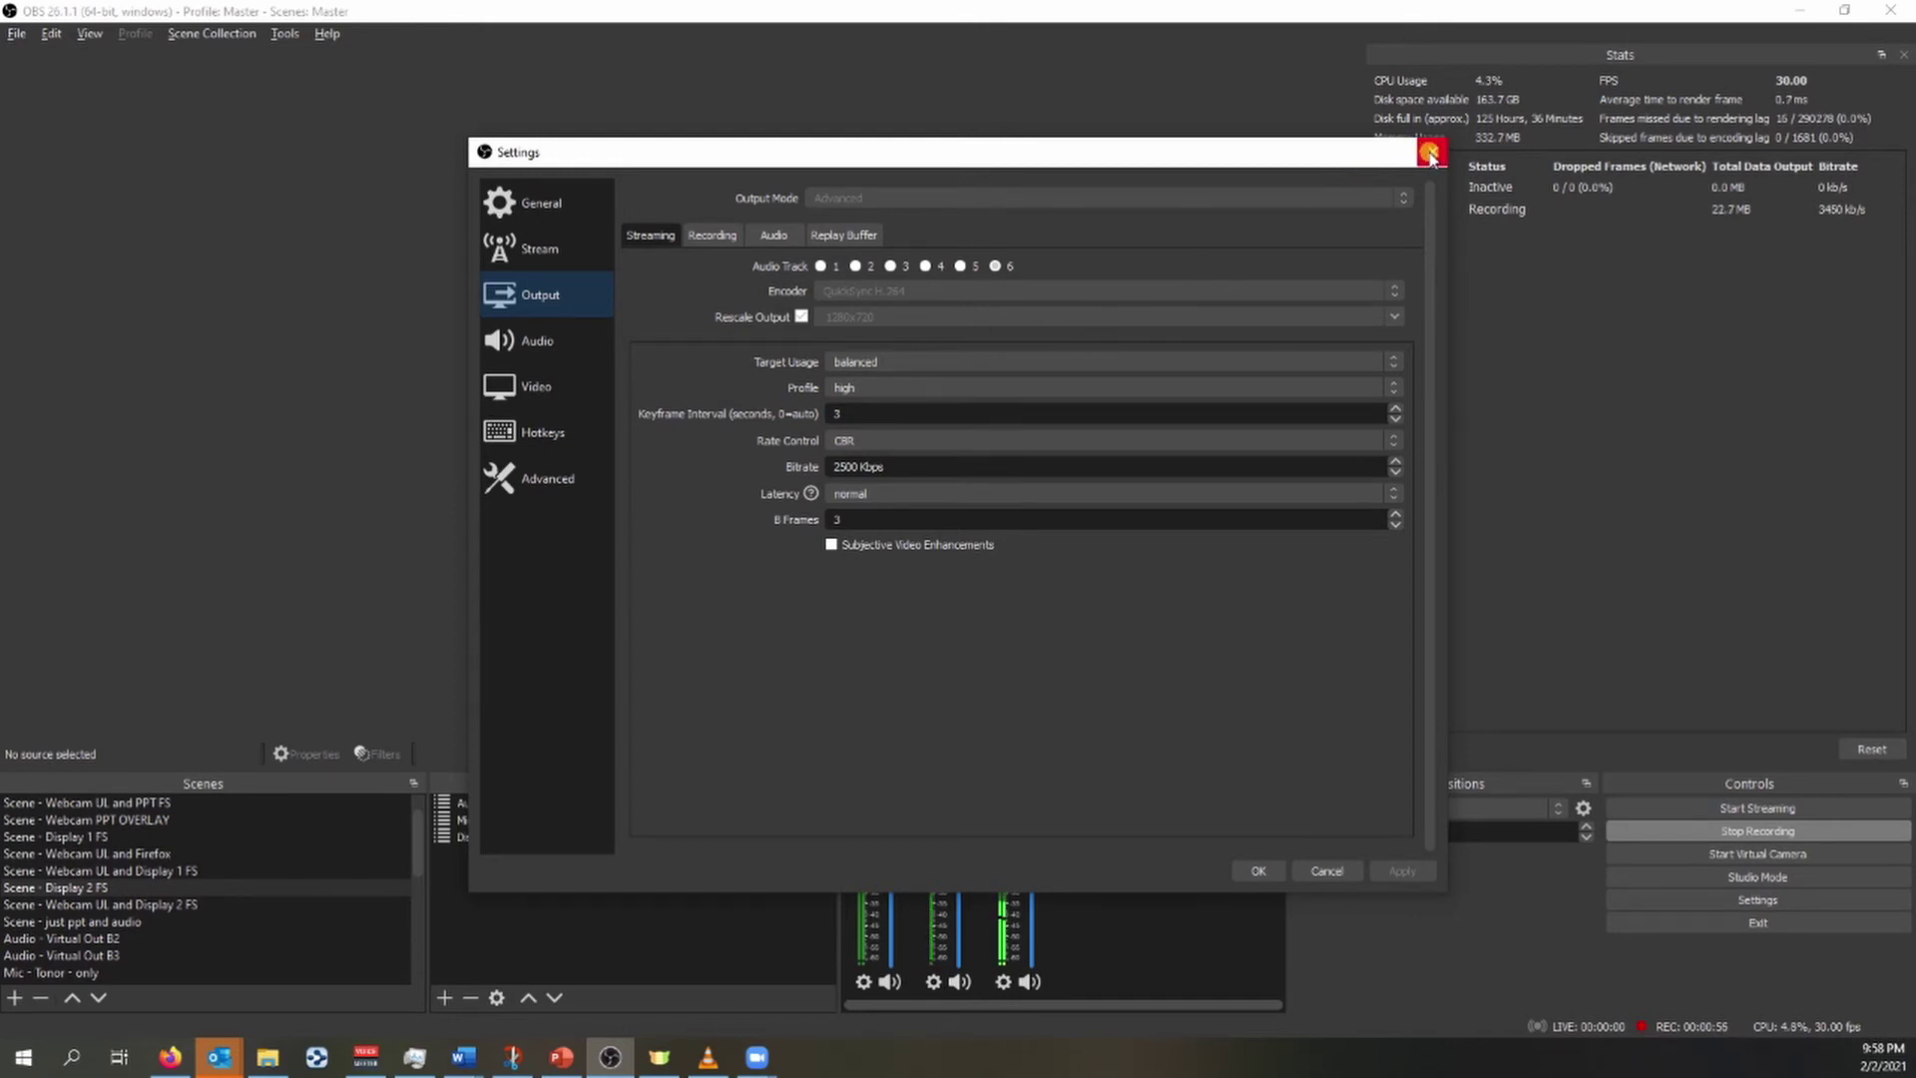
{"action": "left_click", "coordinate": [539, 343]}
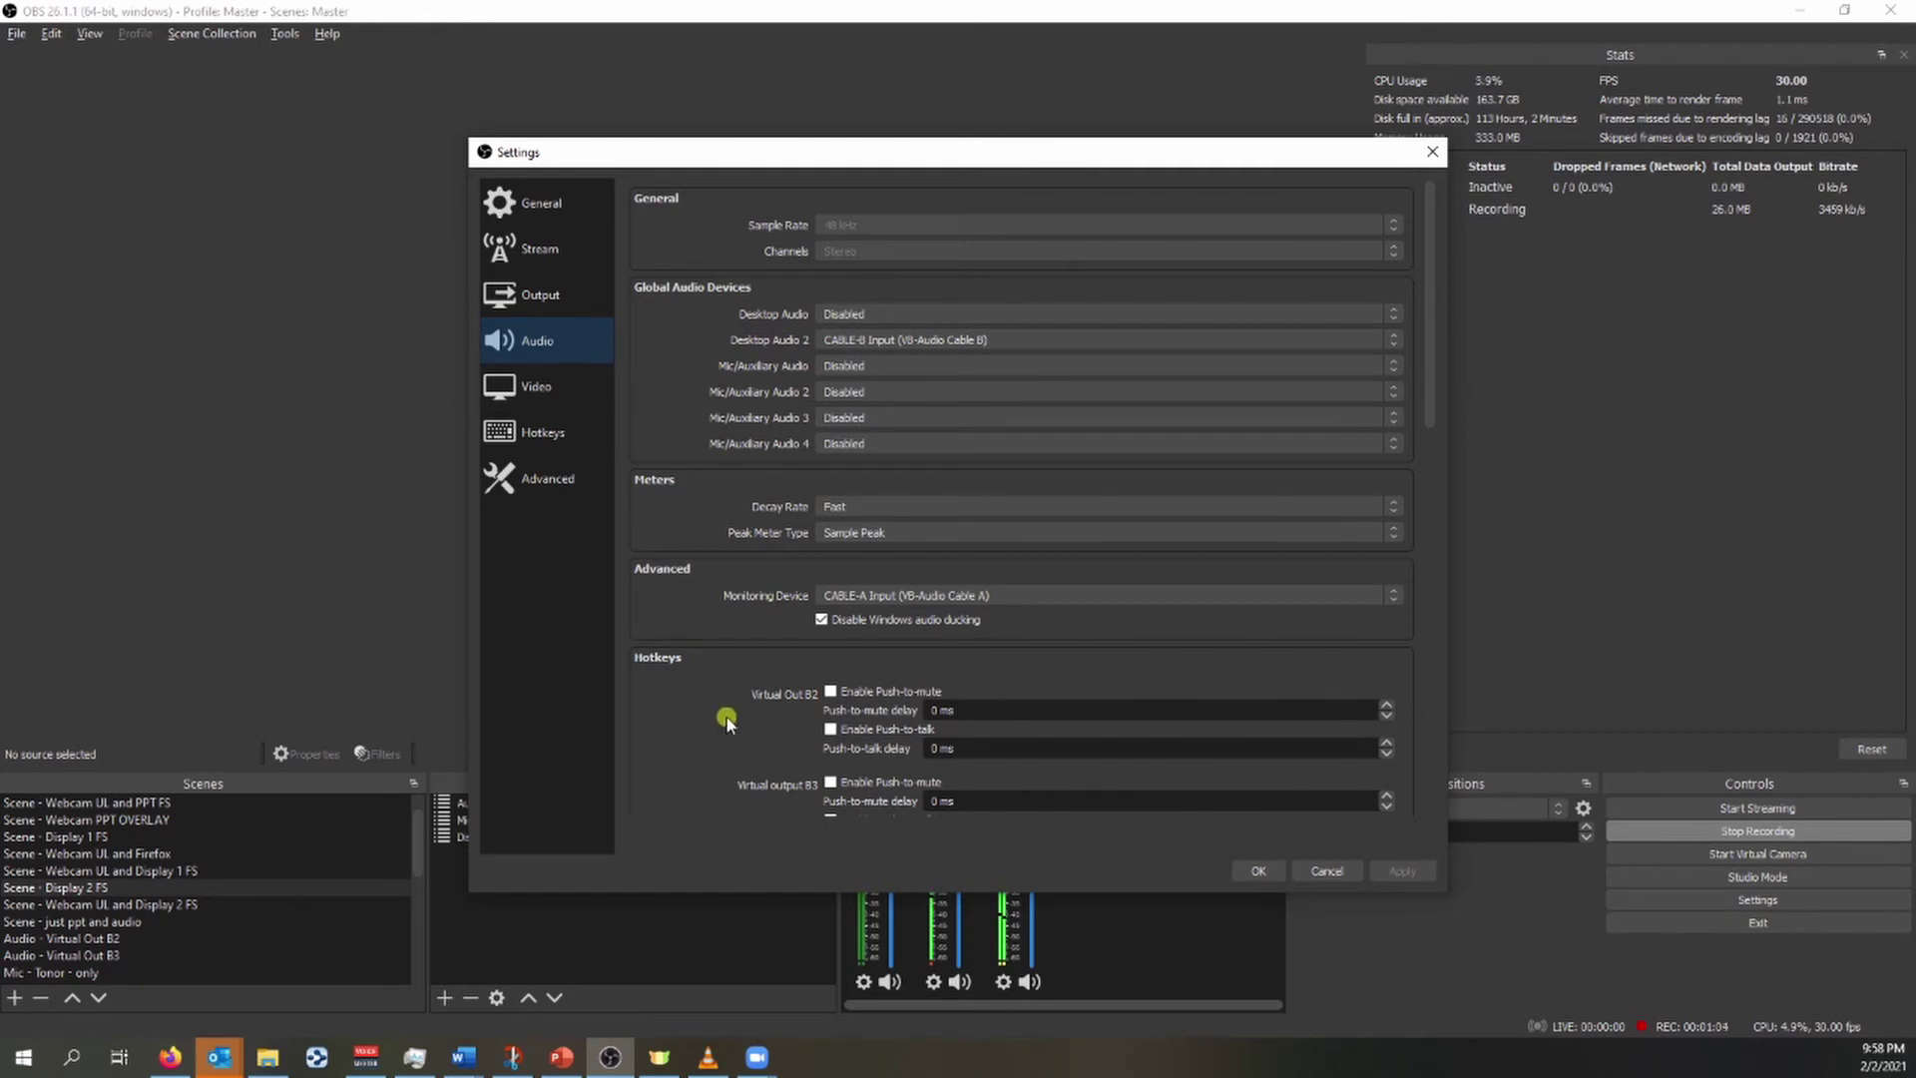
{"action": "scroll", "coordinate": [725, 730], "scroll_direction": "down", "scroll_amount": 2}
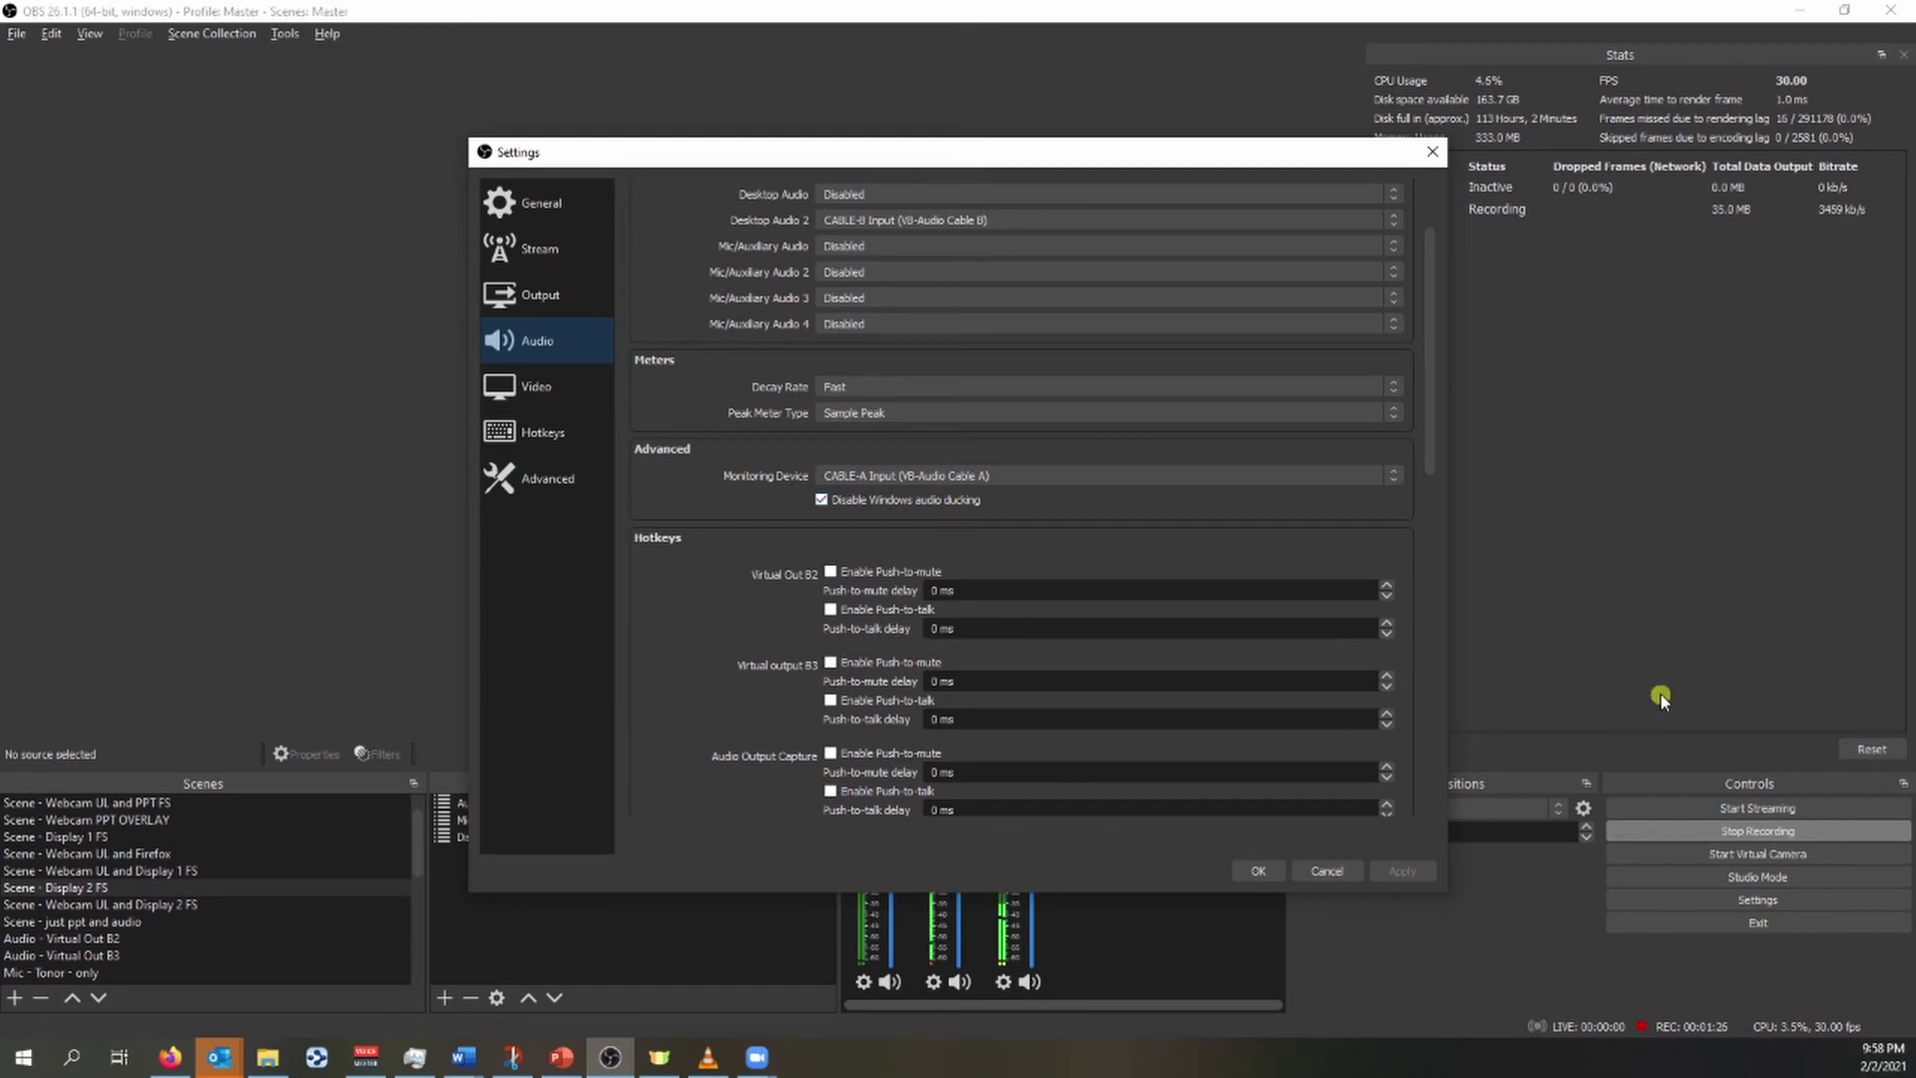
Move the Settings dialog off the mixer, check the Zoom meeting's microphone and speaker selection, and return to the OBS monitoring device
{"action": "left_click_drag", "start_coordinate": [1228, 162], "coordinate": [891, 42]}
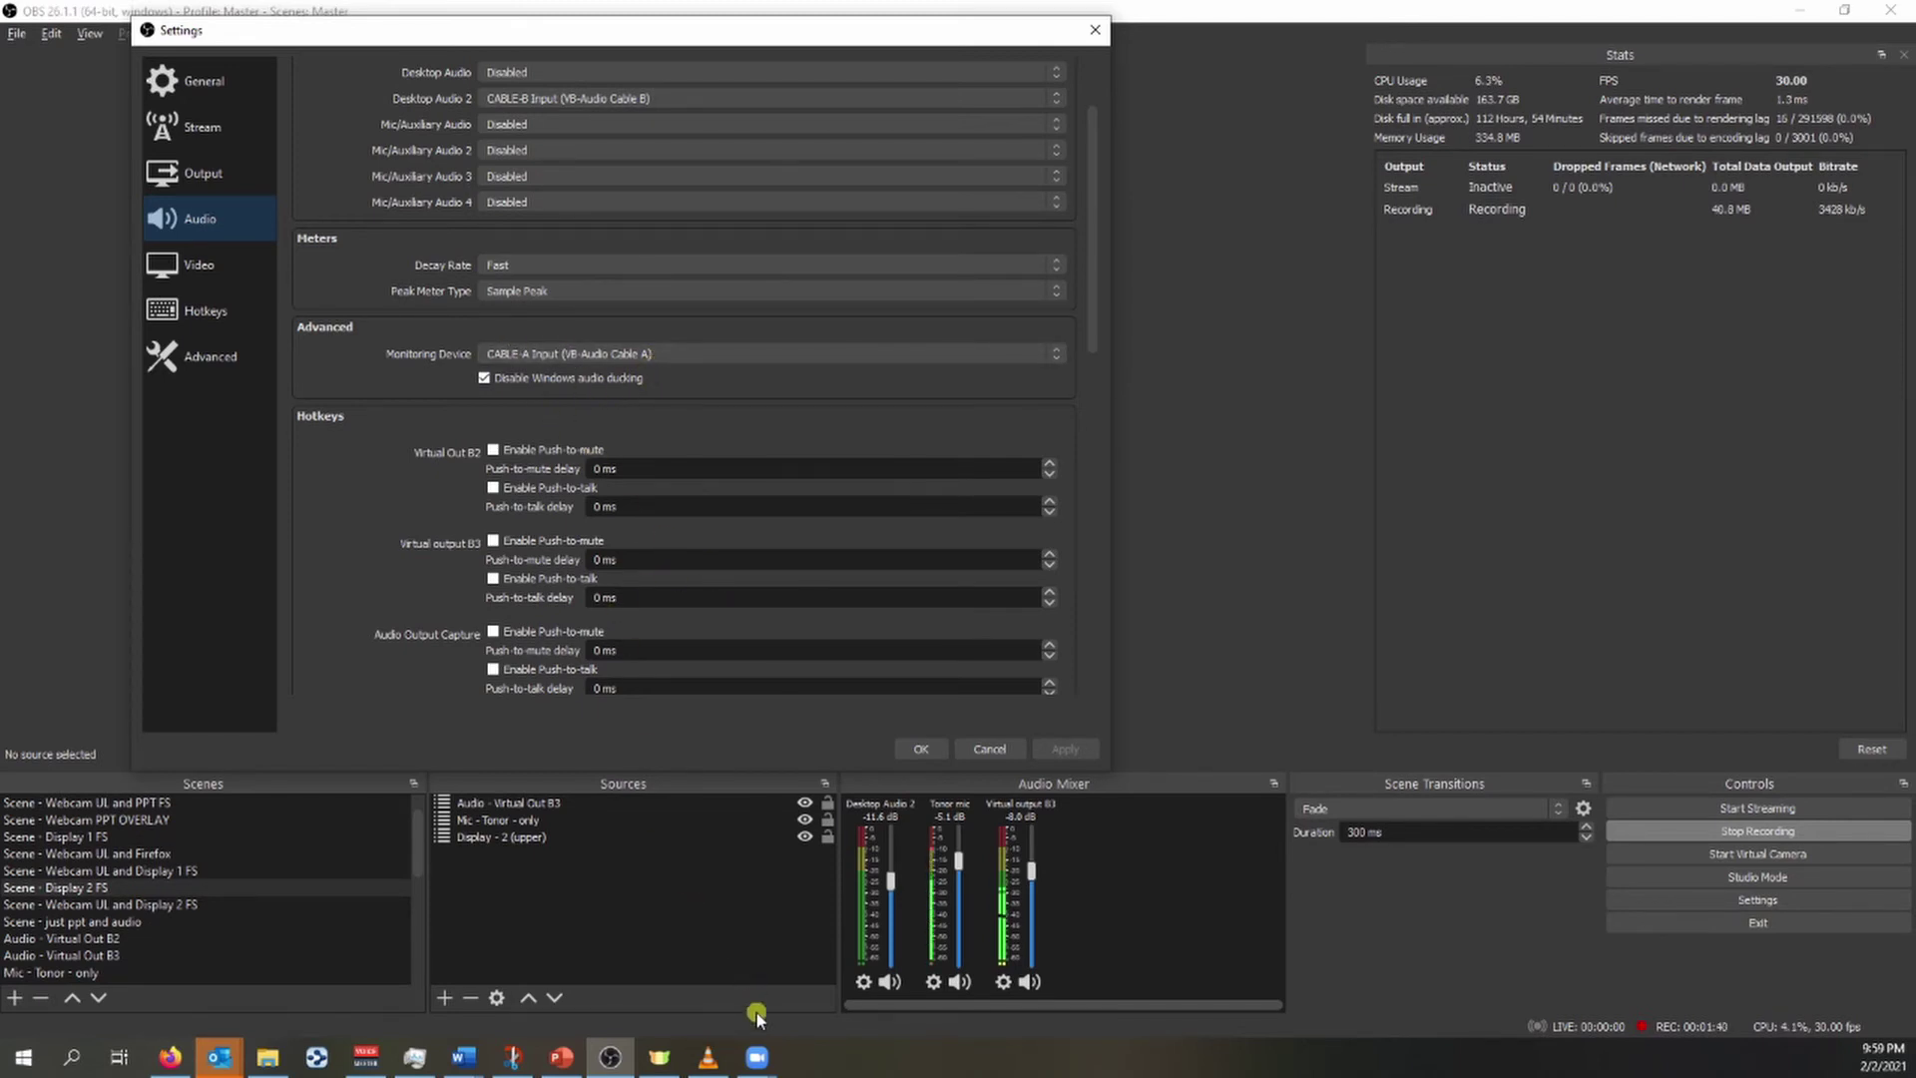
{"action": "mouse_move", "coordinate": [766, 1056]}
{"action": "left_click", "coordinate": [847, 986]}
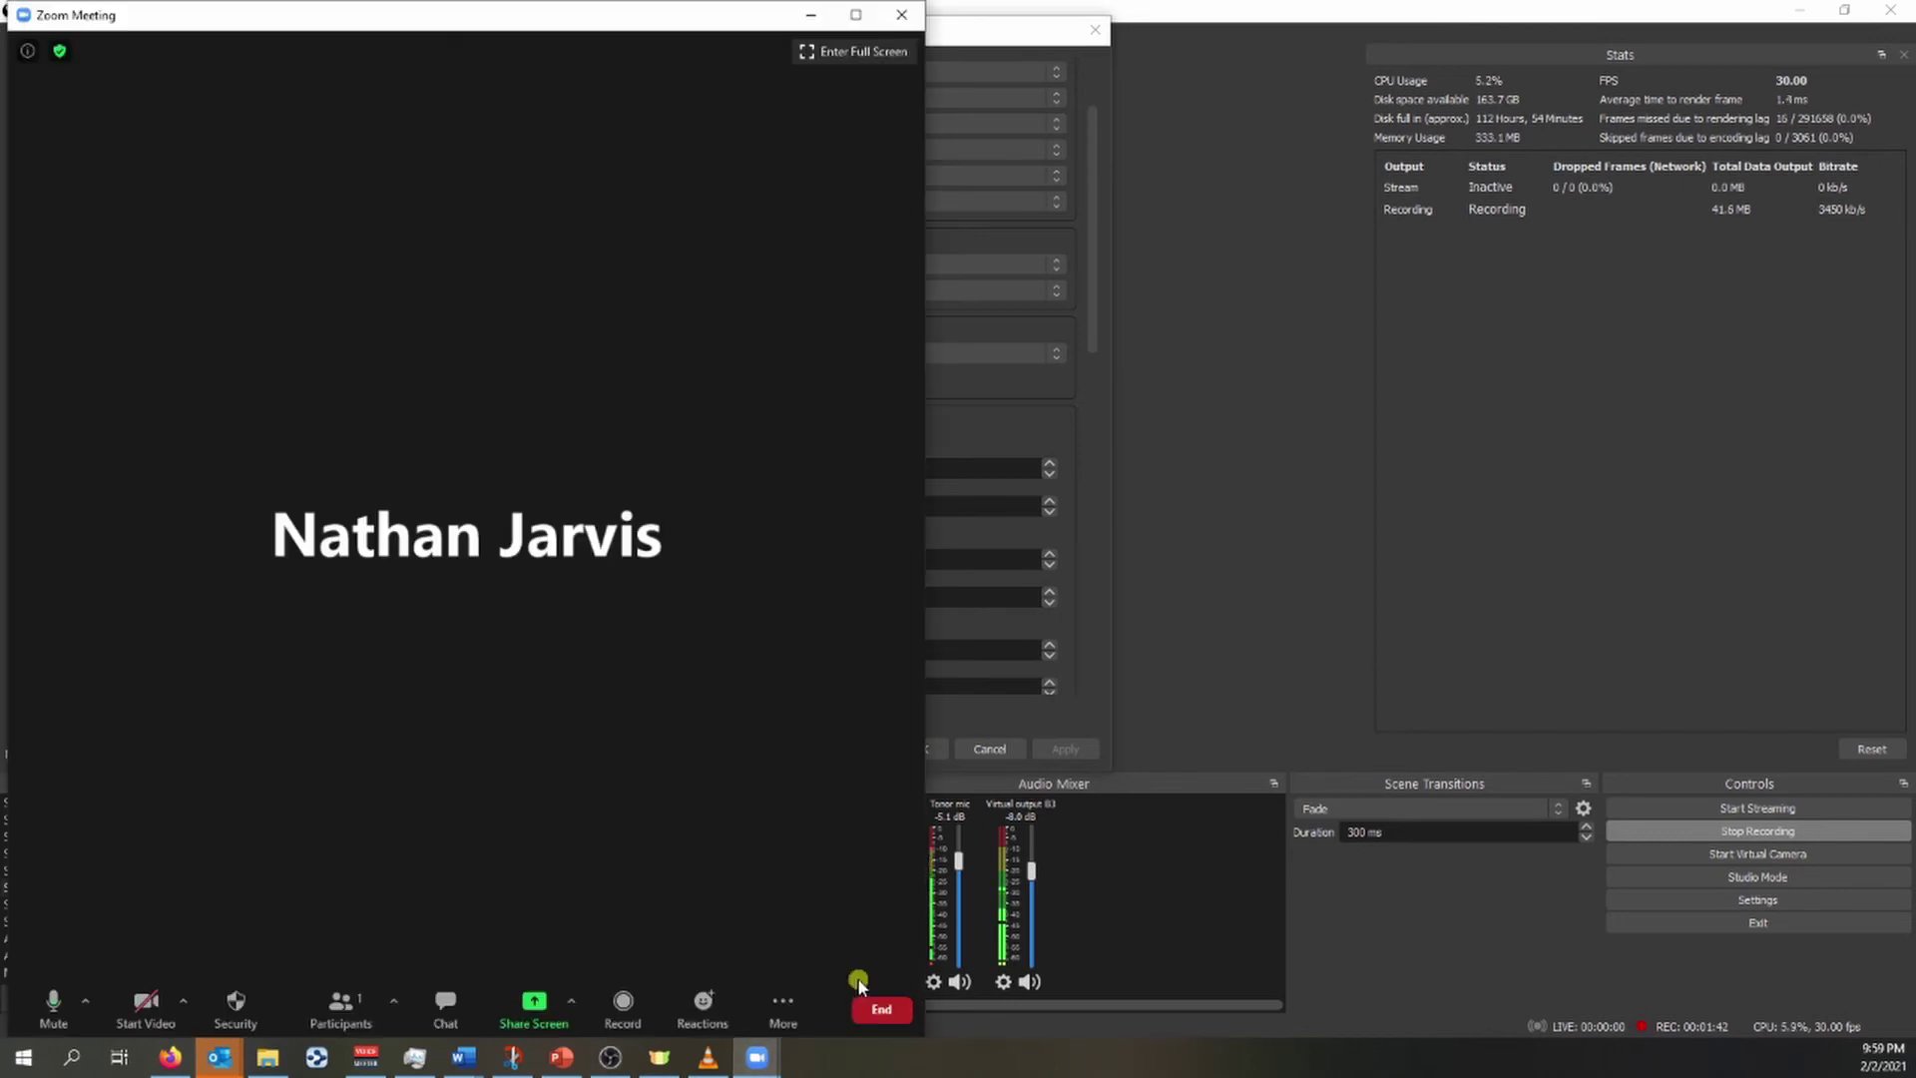
{"action": "left_click", "coordinate": [84, 1001]}
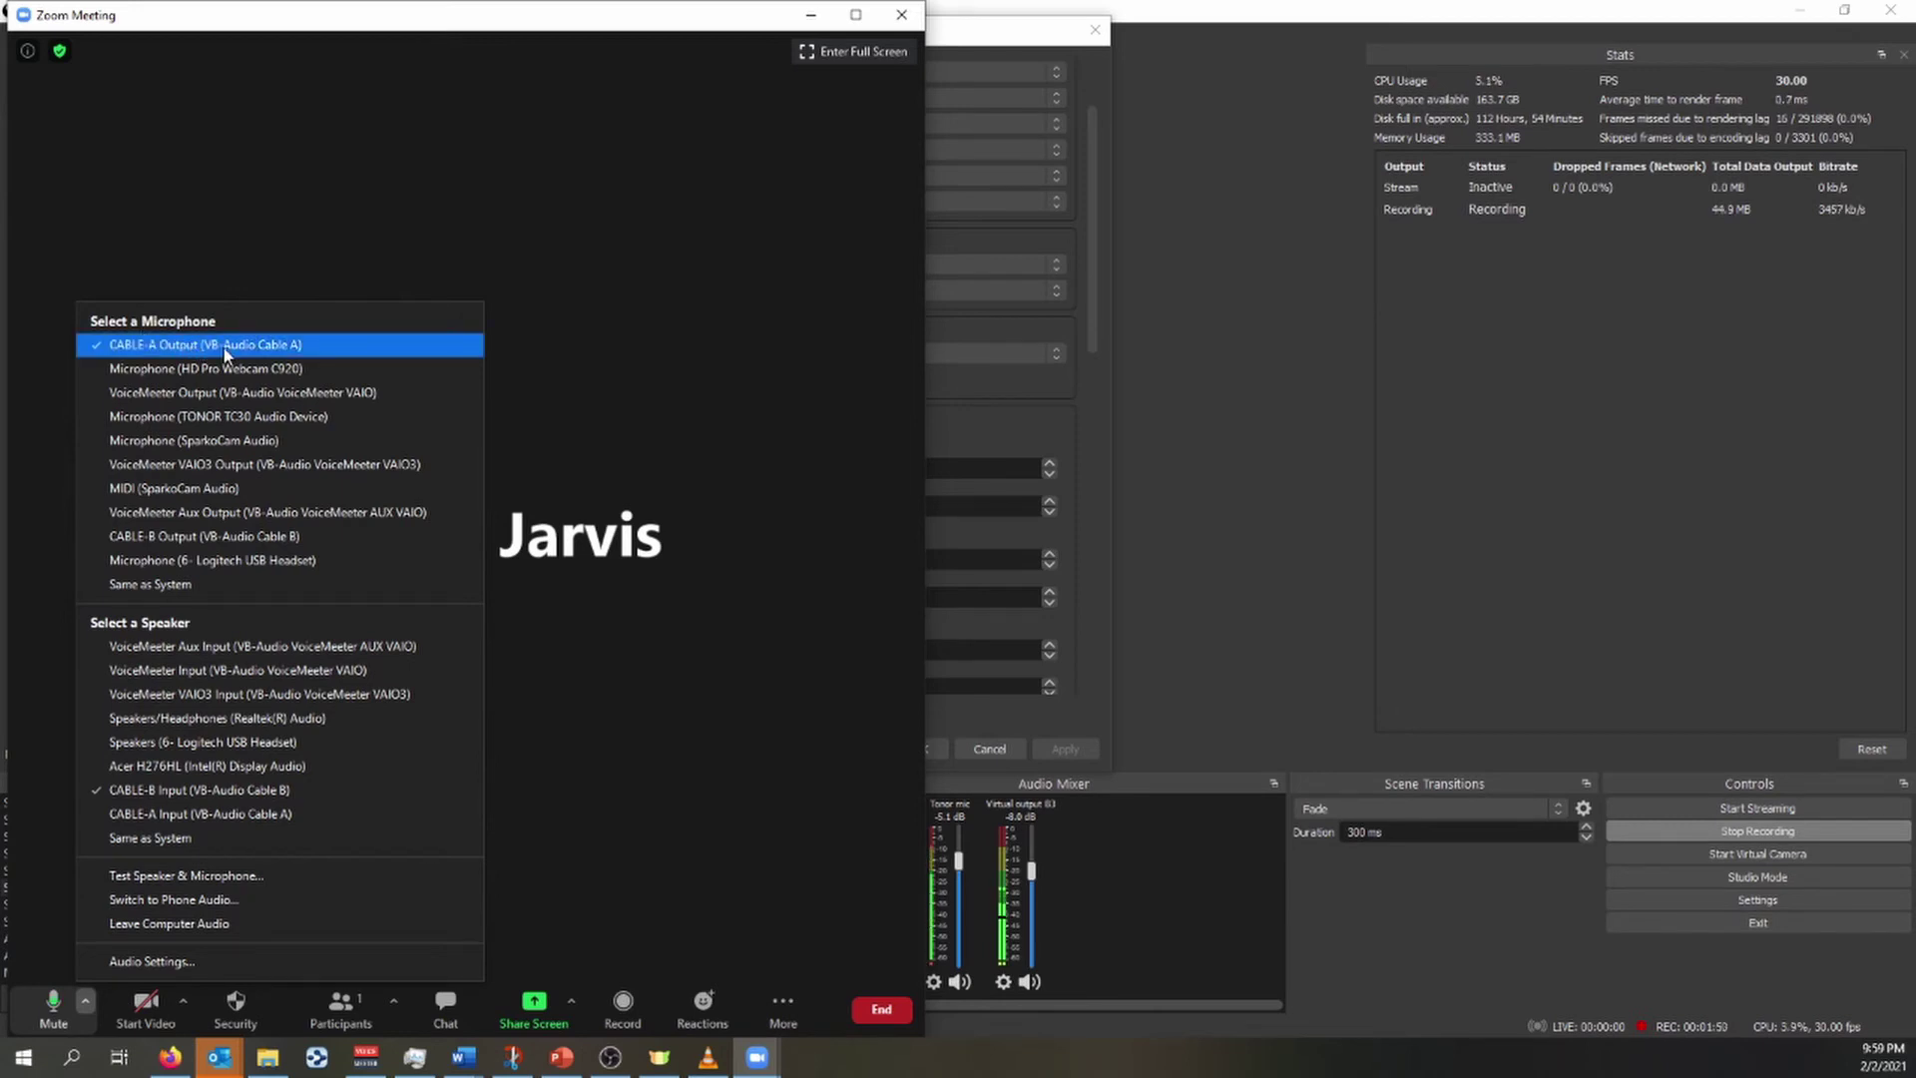
{"action": "left_click", "coordinate": [1091, 441]}
{"action": "scroll", "coordinate": [1092, 440], "scroll_direction": "down", "scroll_amount": 10}
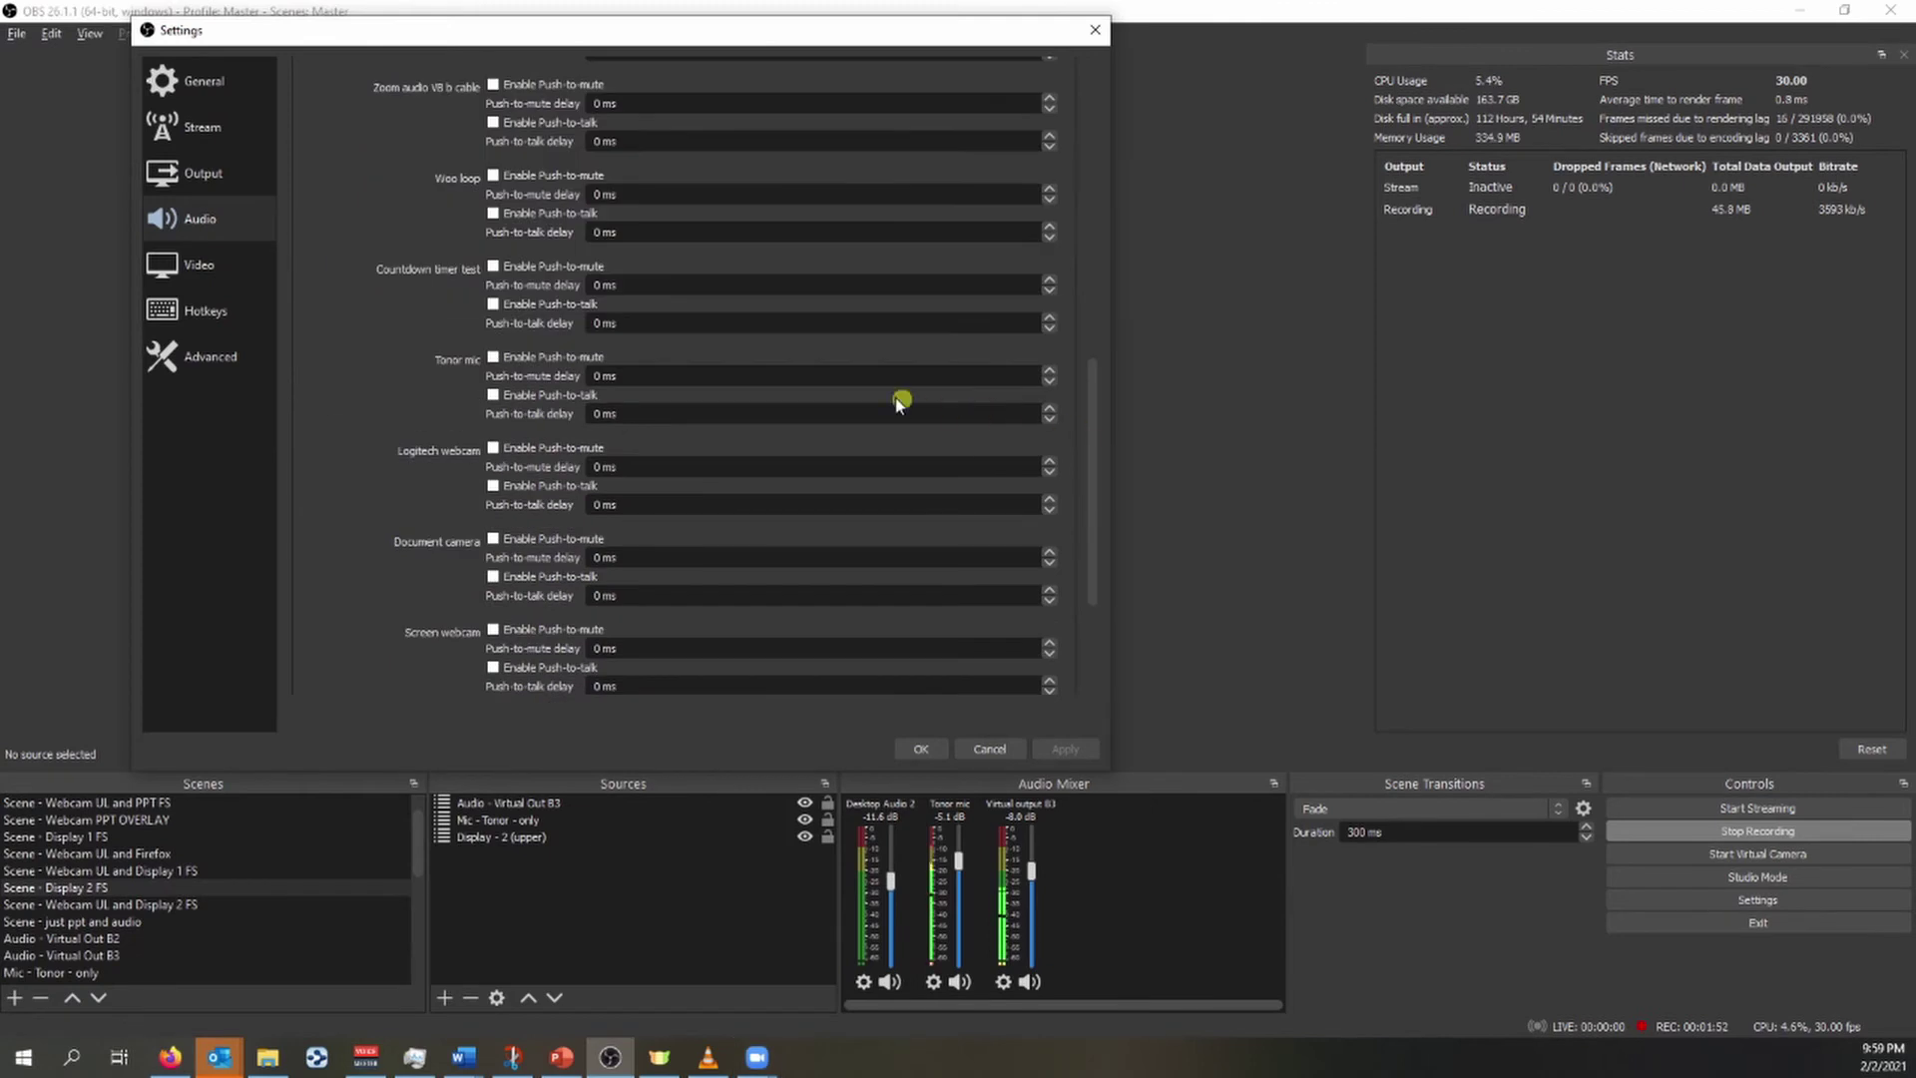
{"action": "scroll", "coordinate": [1056, 598], "scroll_direction": "up", "scroll_amount": 10}
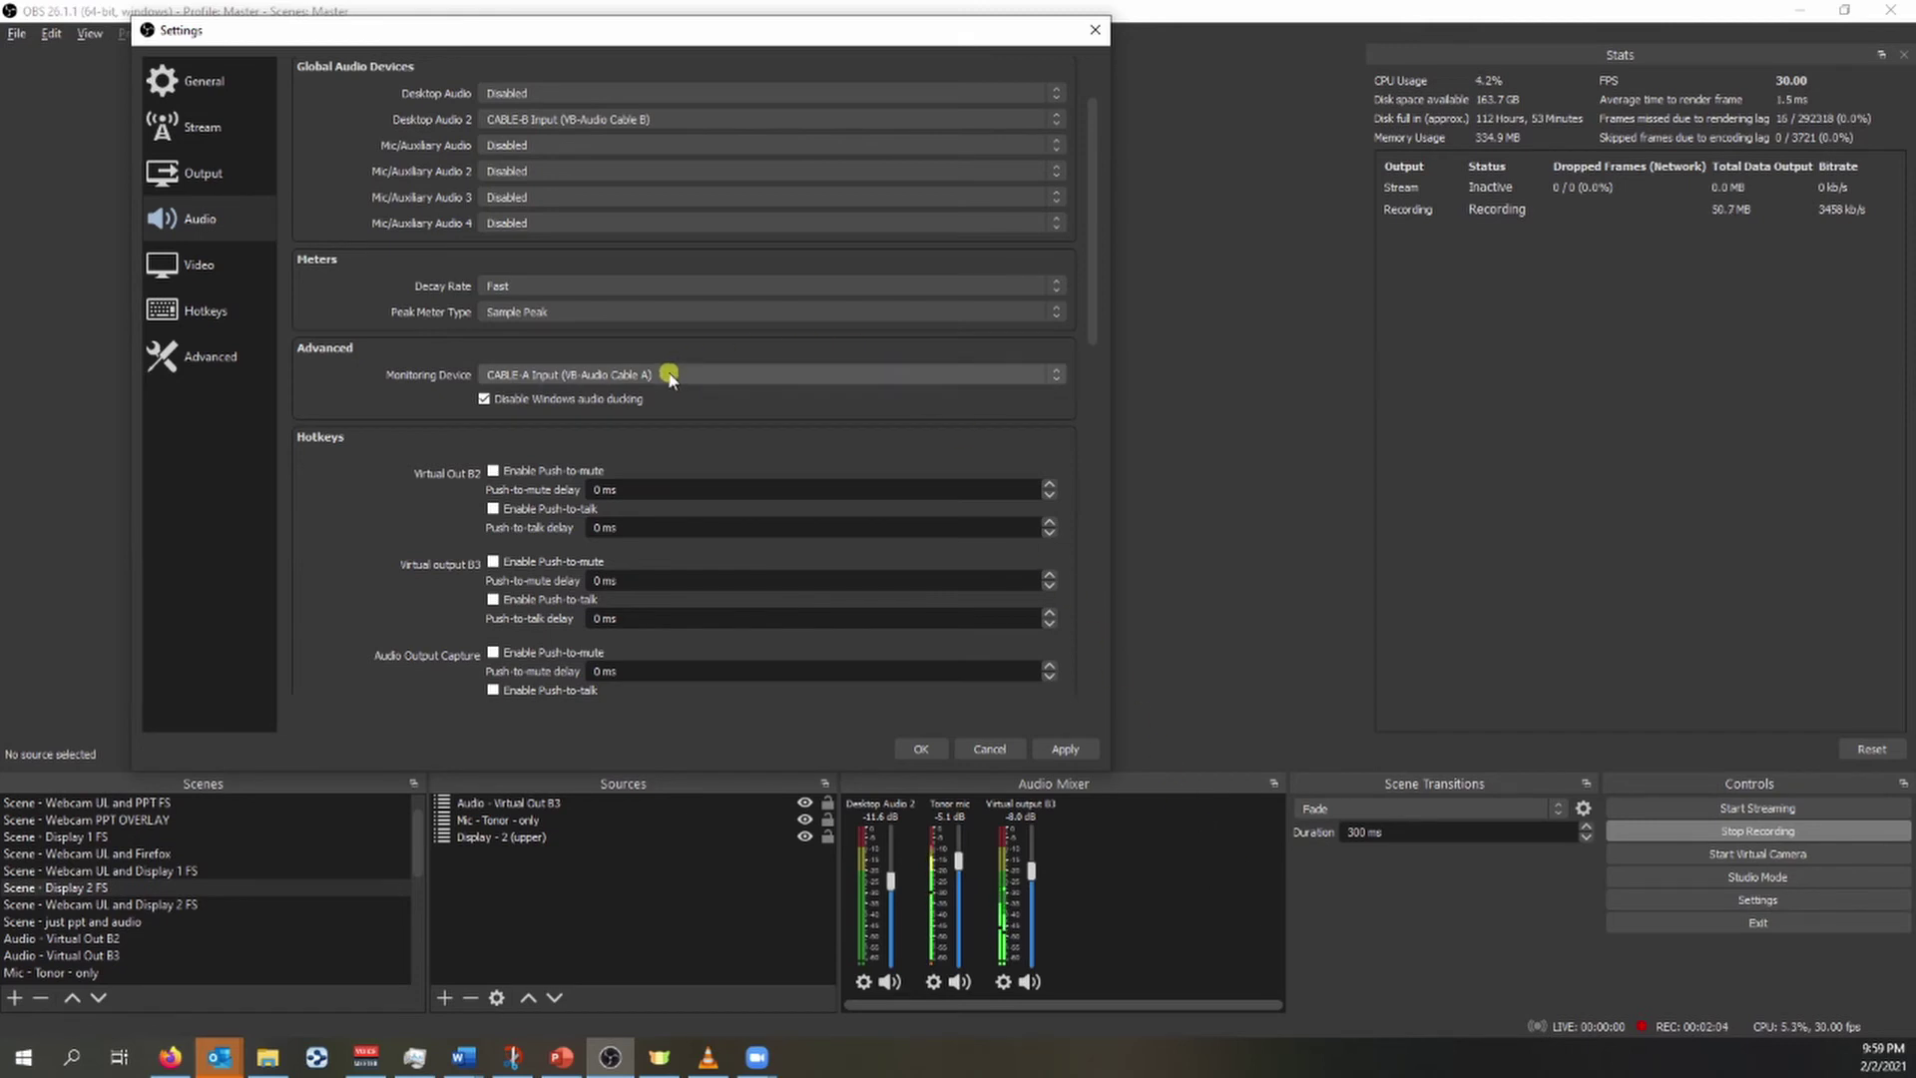
Compare the Zoom meeting's selected microphone and speaker with the OBS monitoring and desktop audio devices
{"action": "mouse_move", "coordinate": [754, 1054]}
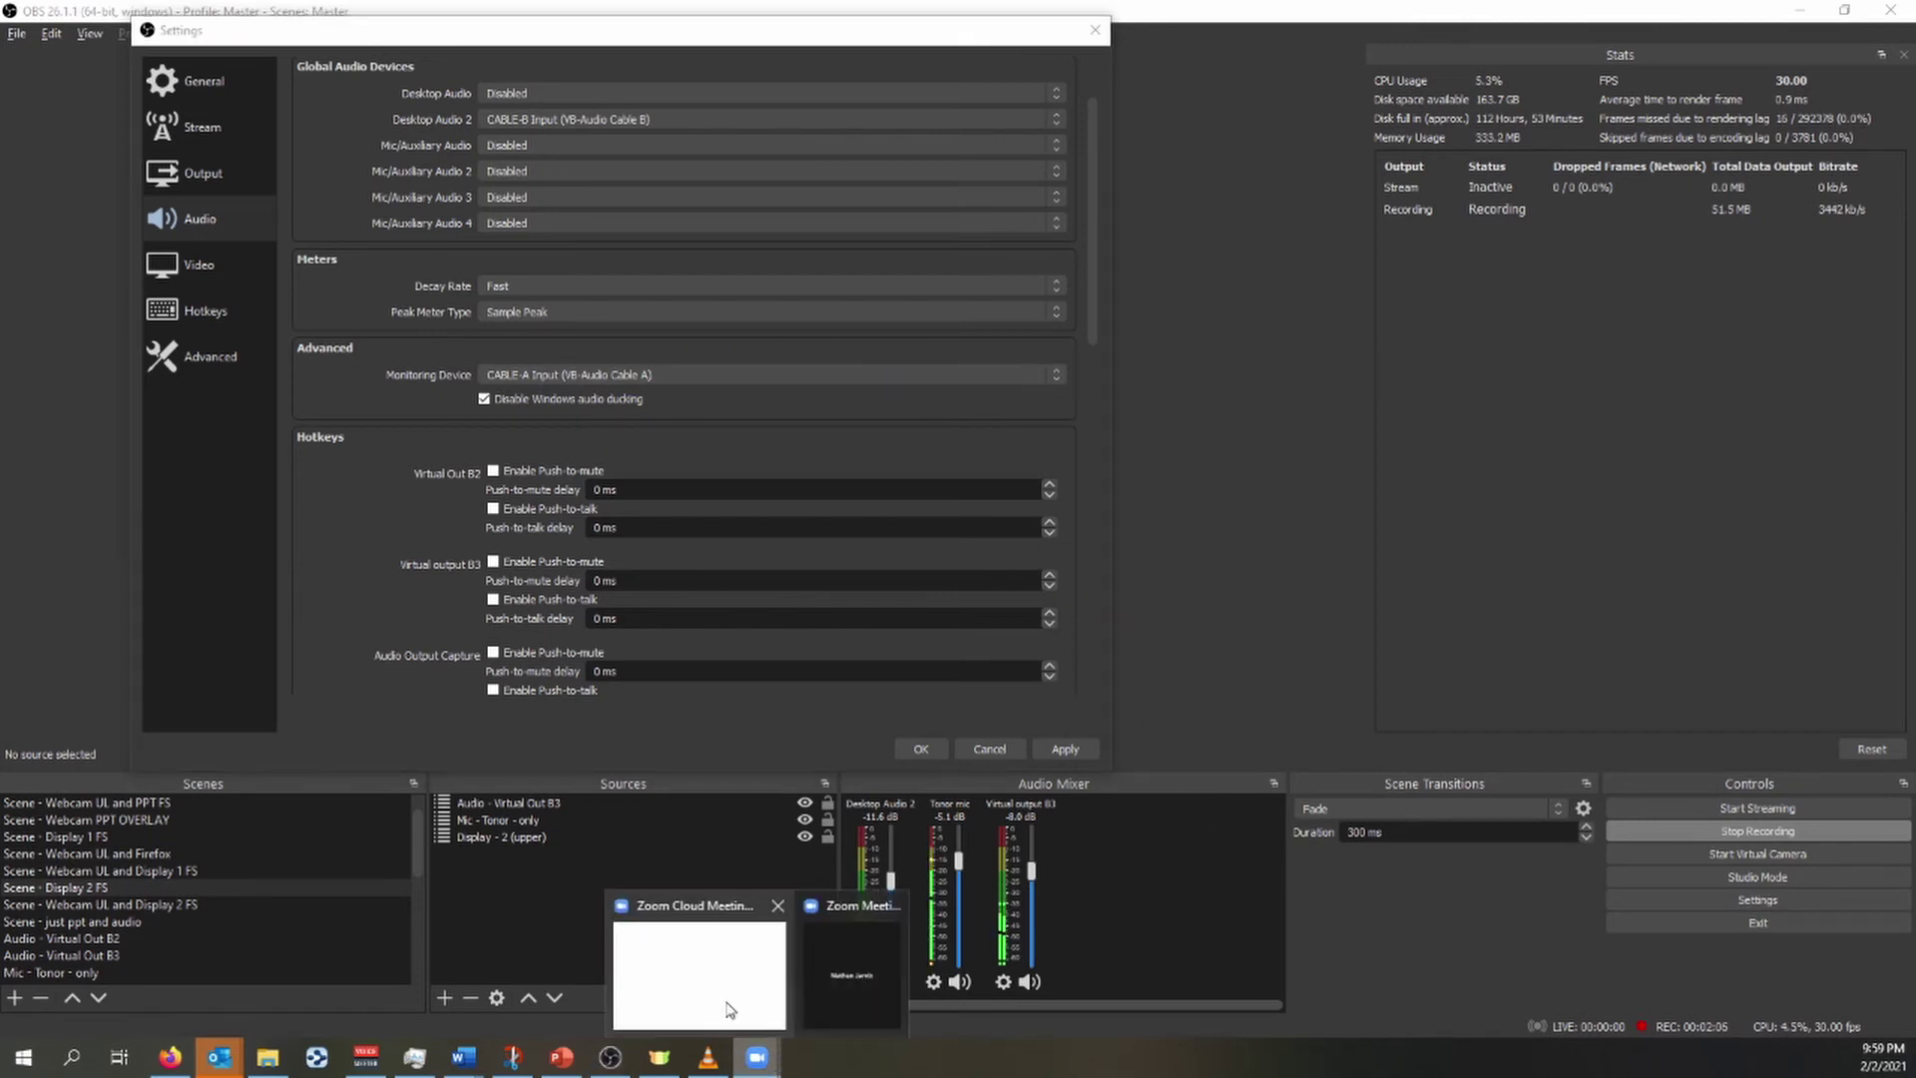
{"action": "left_click", "coordinate": [740, 992]}
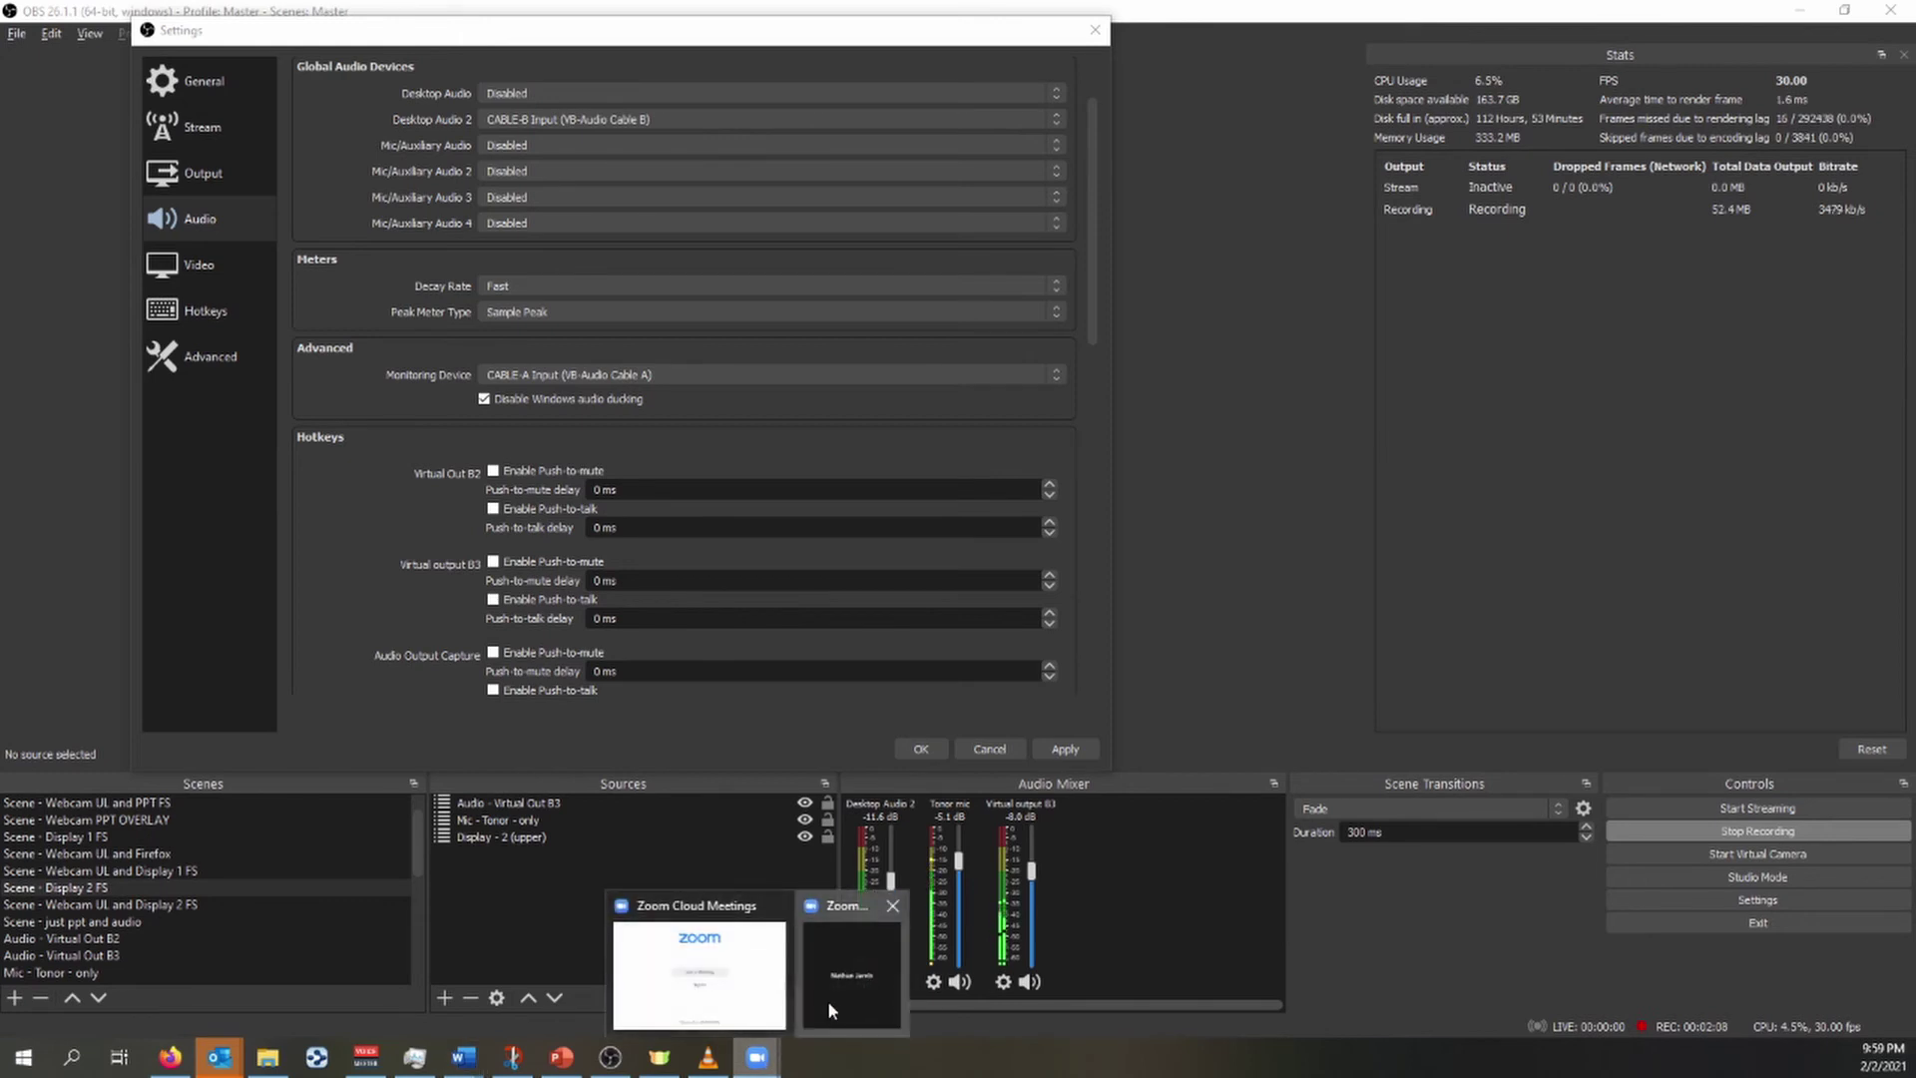
{"action": "left_click", "coordinate": [748, 963]}
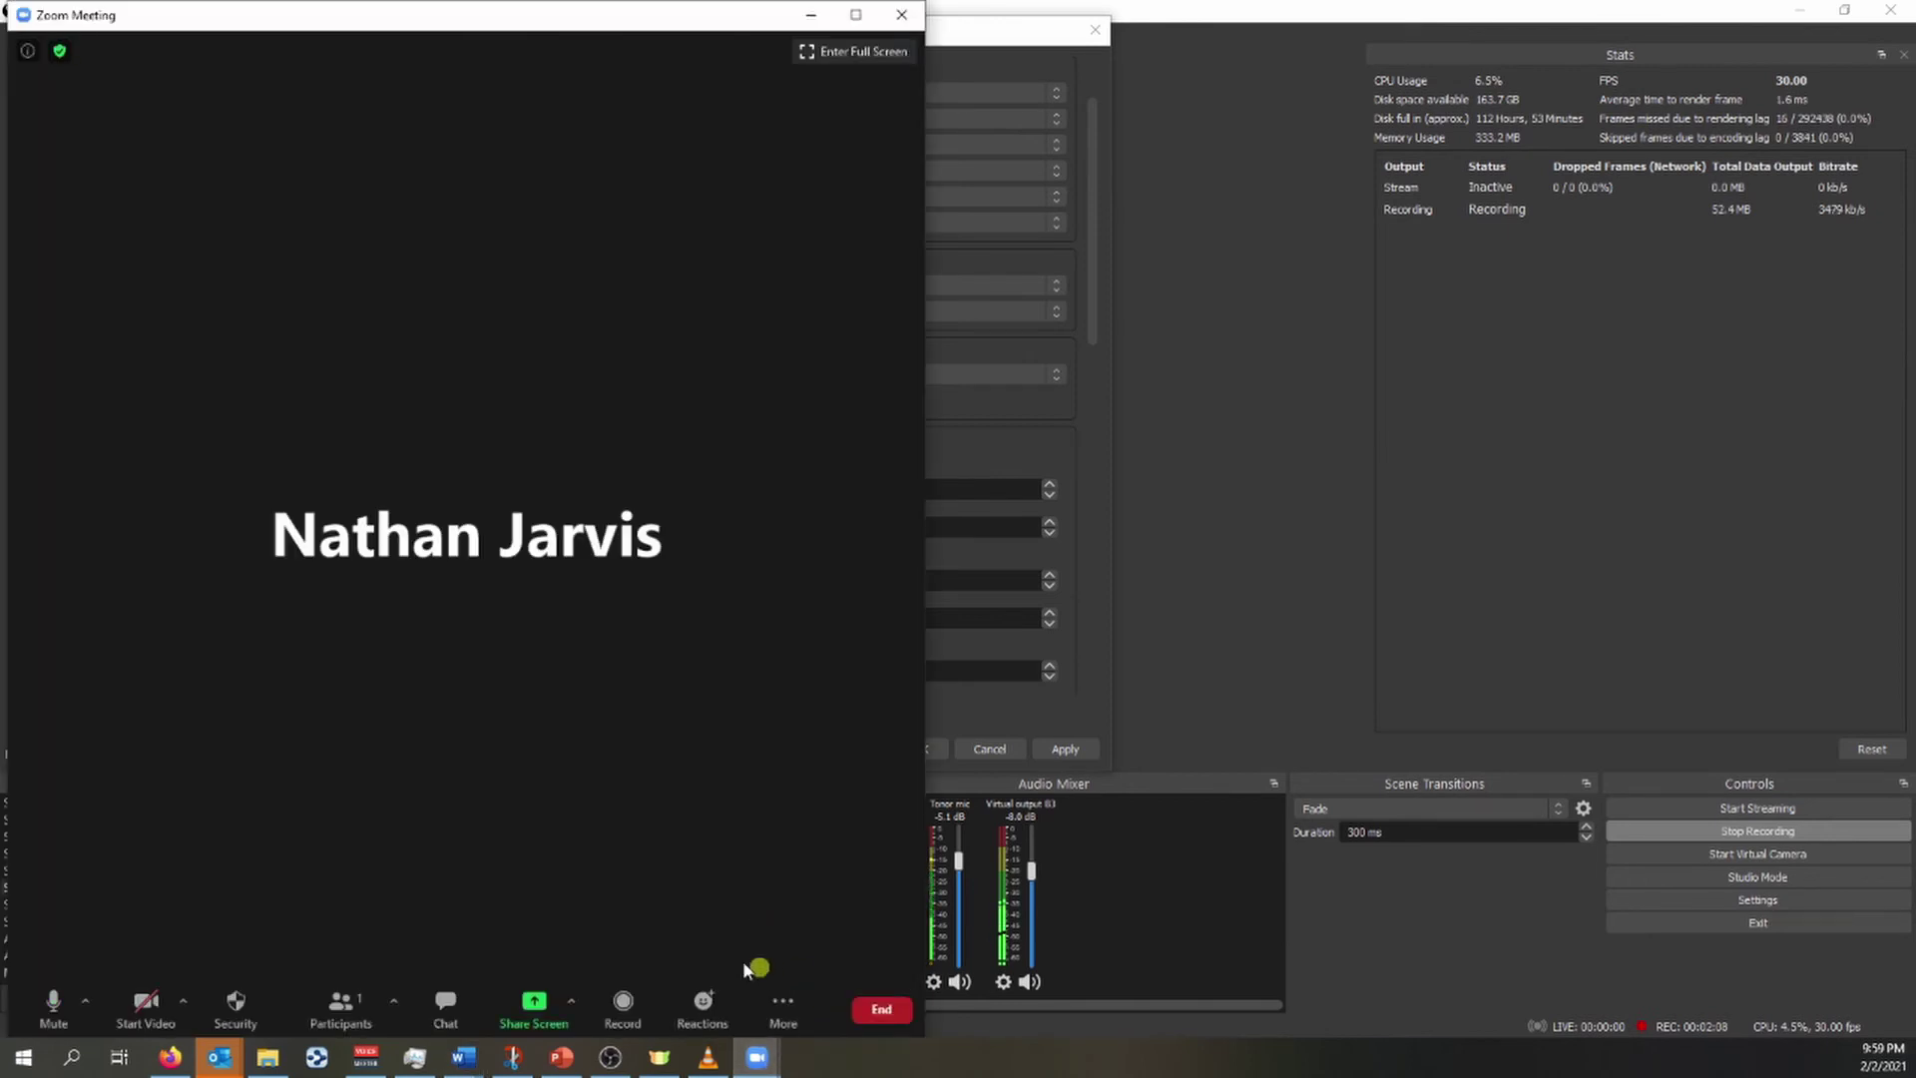
{"action": "left_click", "coordinate": [86, 1000]}
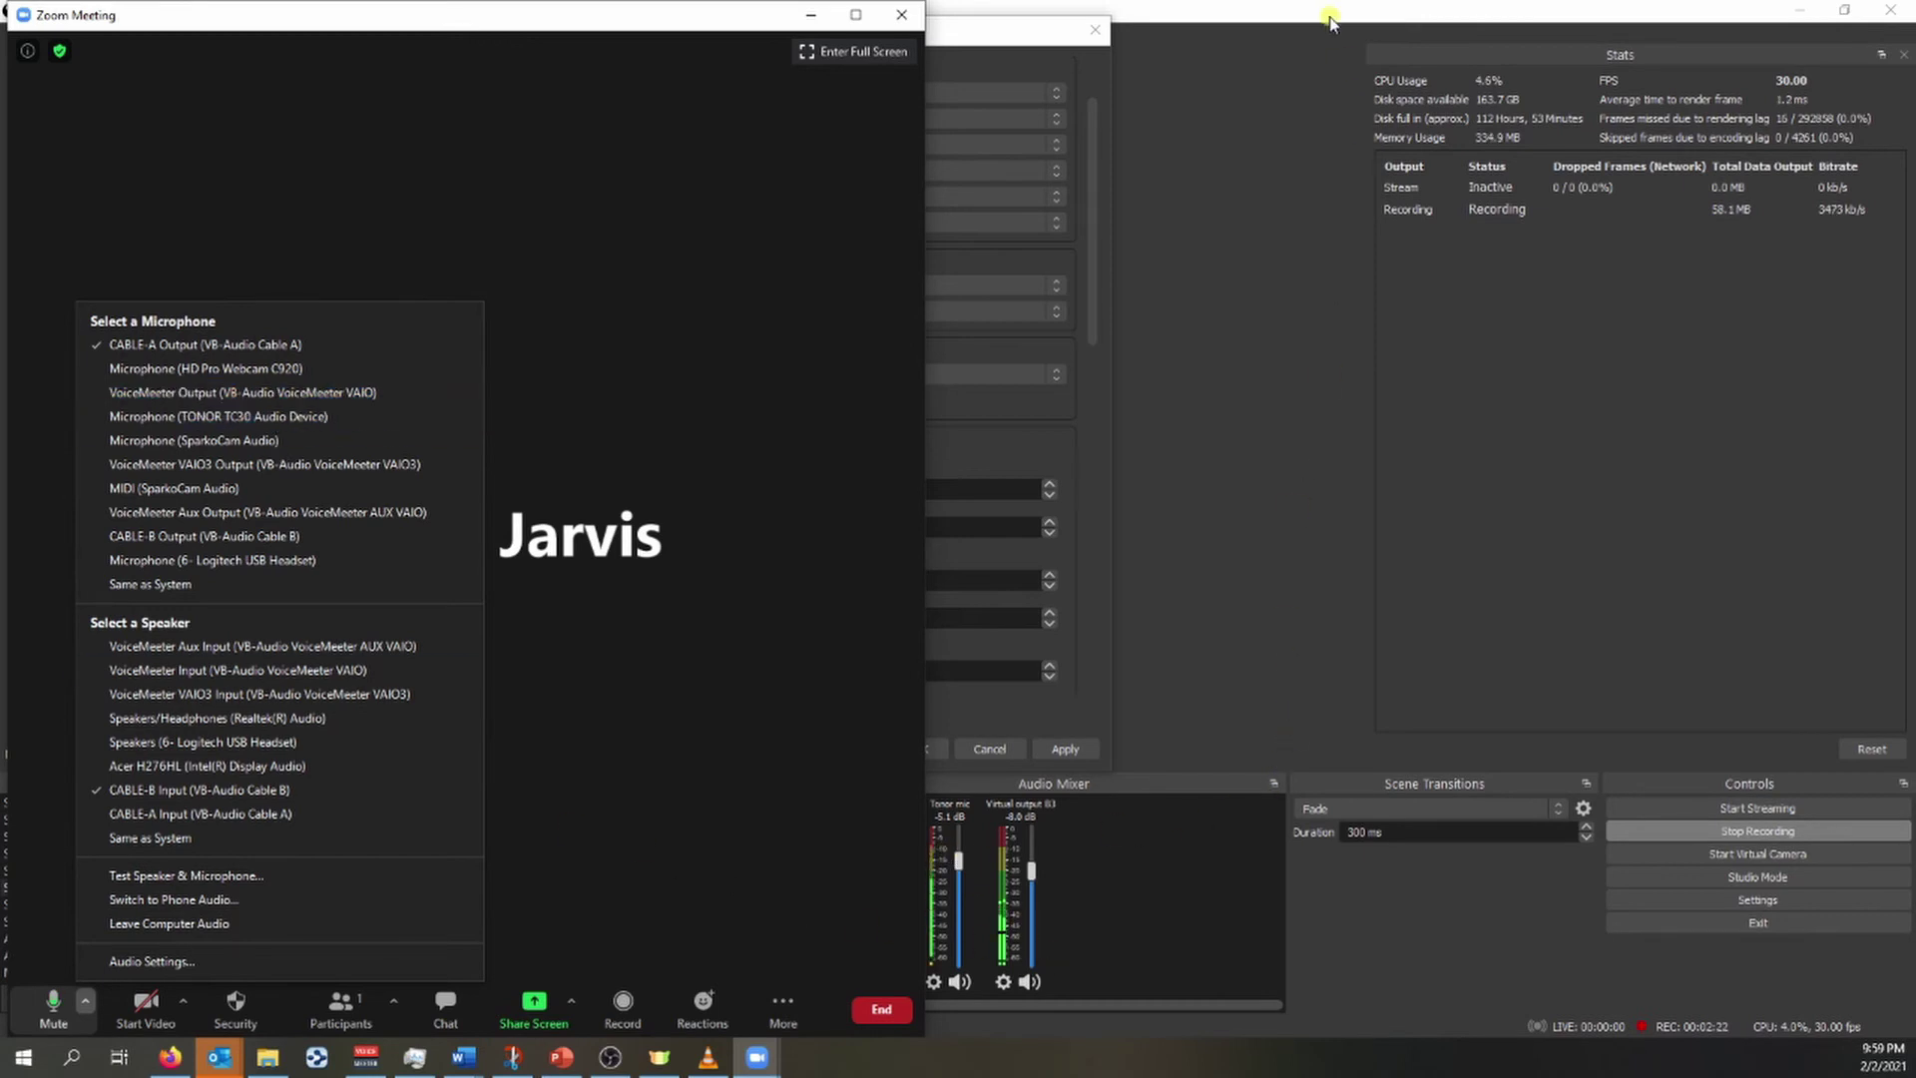
{"action": "left_click", "coordinate": [1328, 50]}
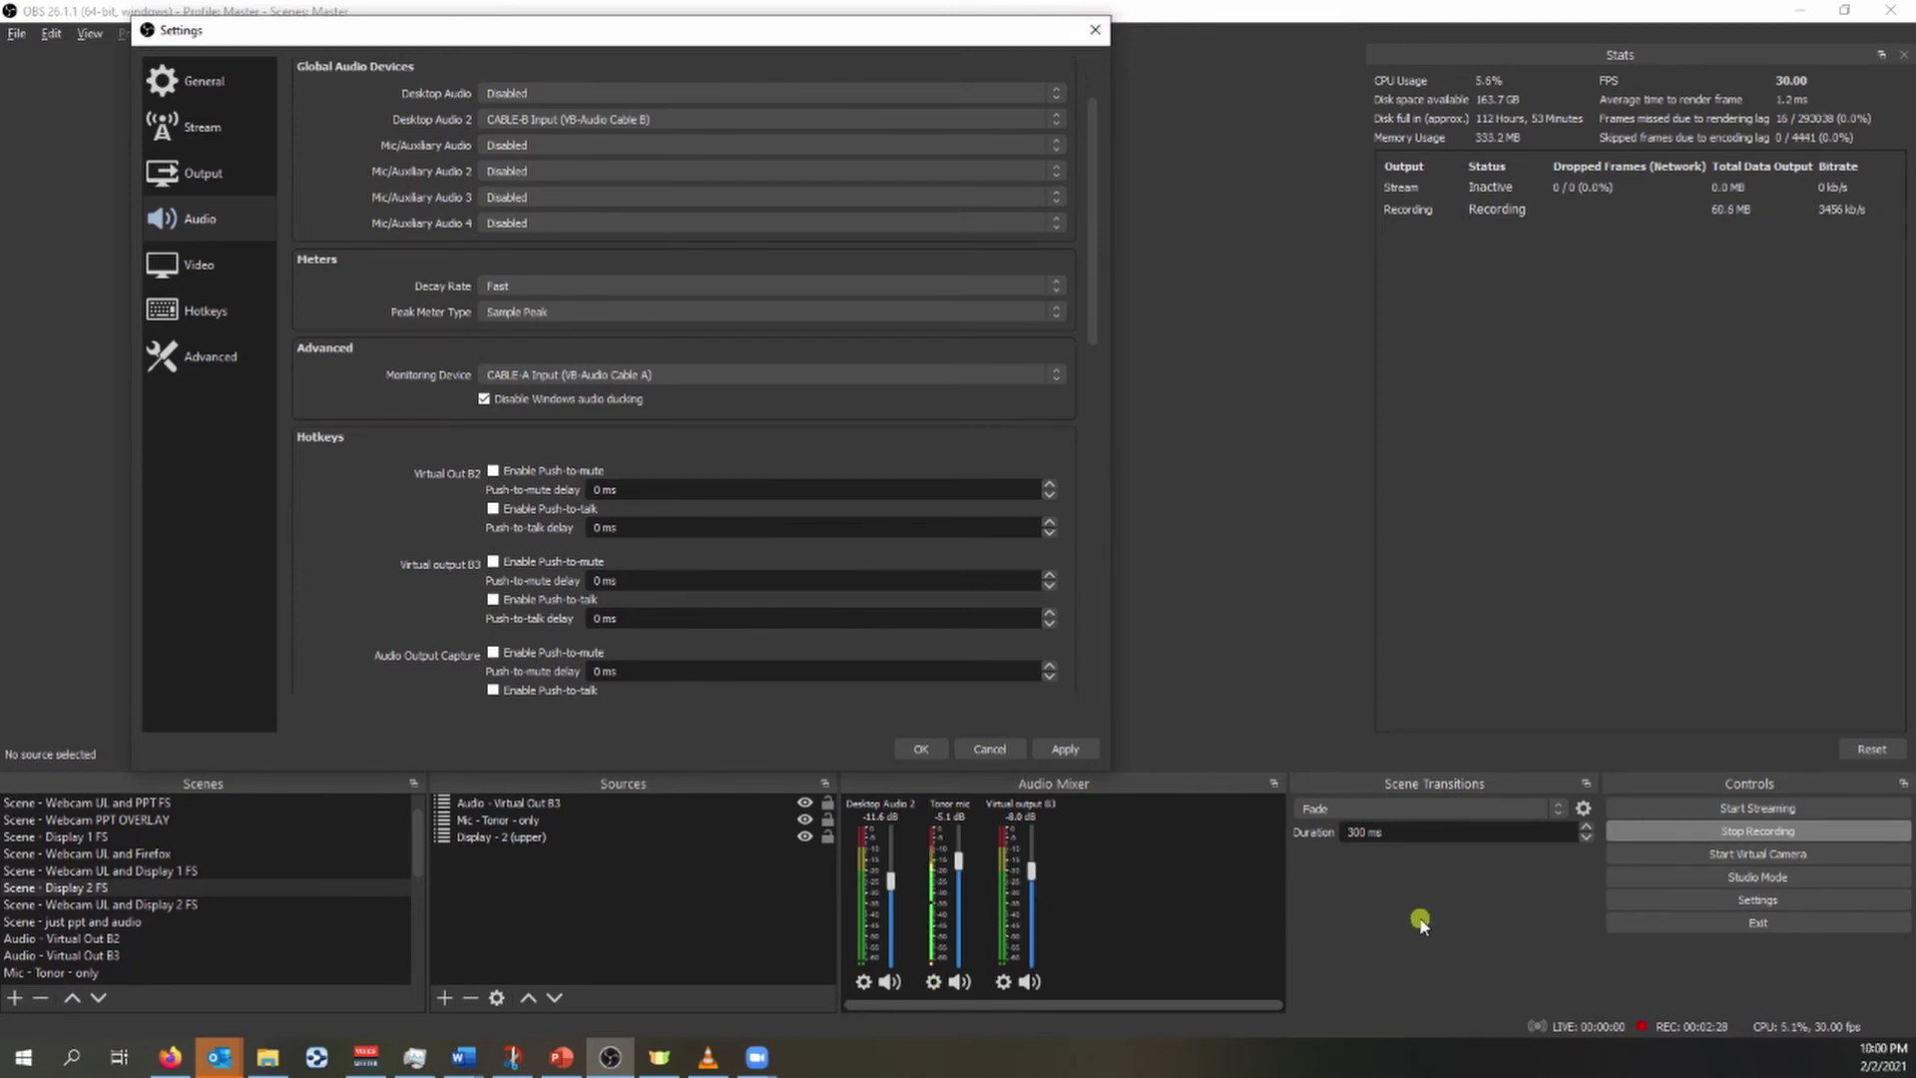
{"action": "scroll", "coordinate": [631, 379], "scroll_direction": "up", "scroll_amount": 2}
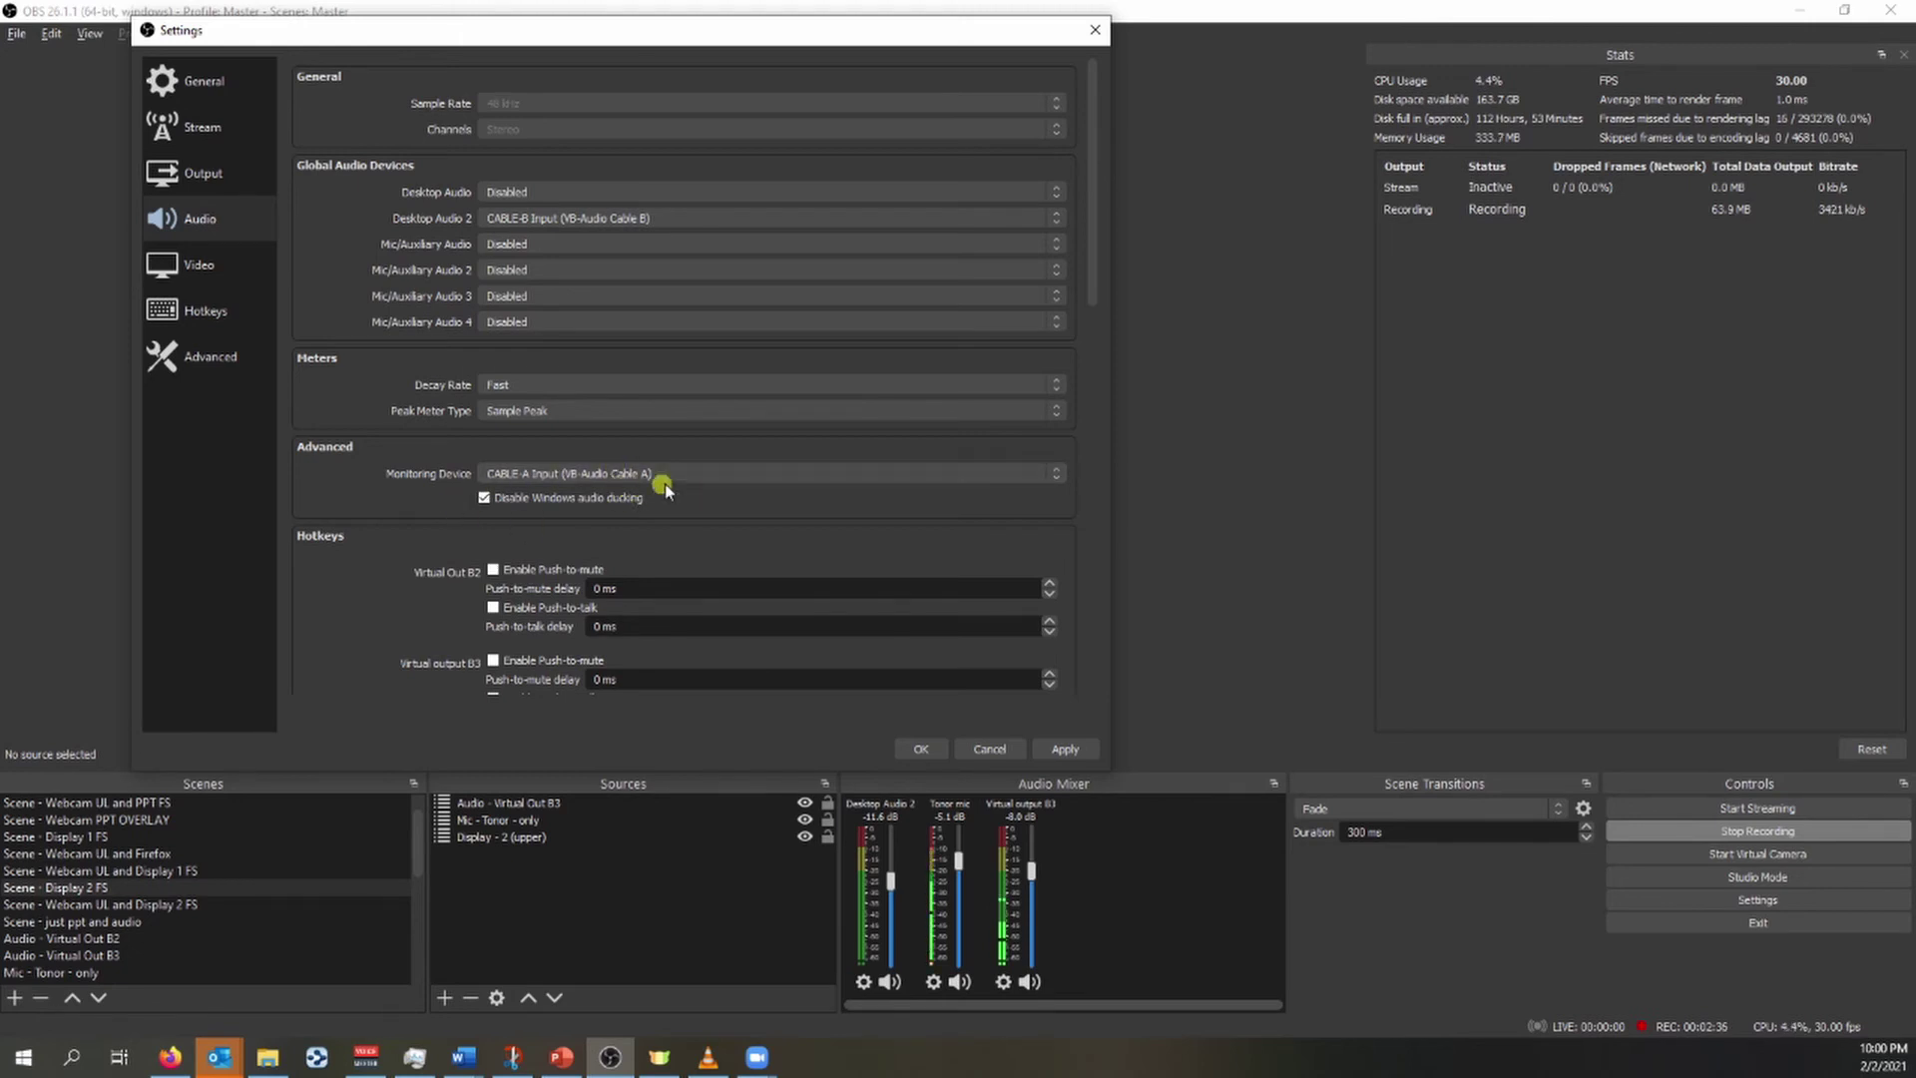
Switch back to the Zoom meeting, view its audio device list once more, and close the list
{"action": "mouse_move", "coordinate": [757, 1056]}
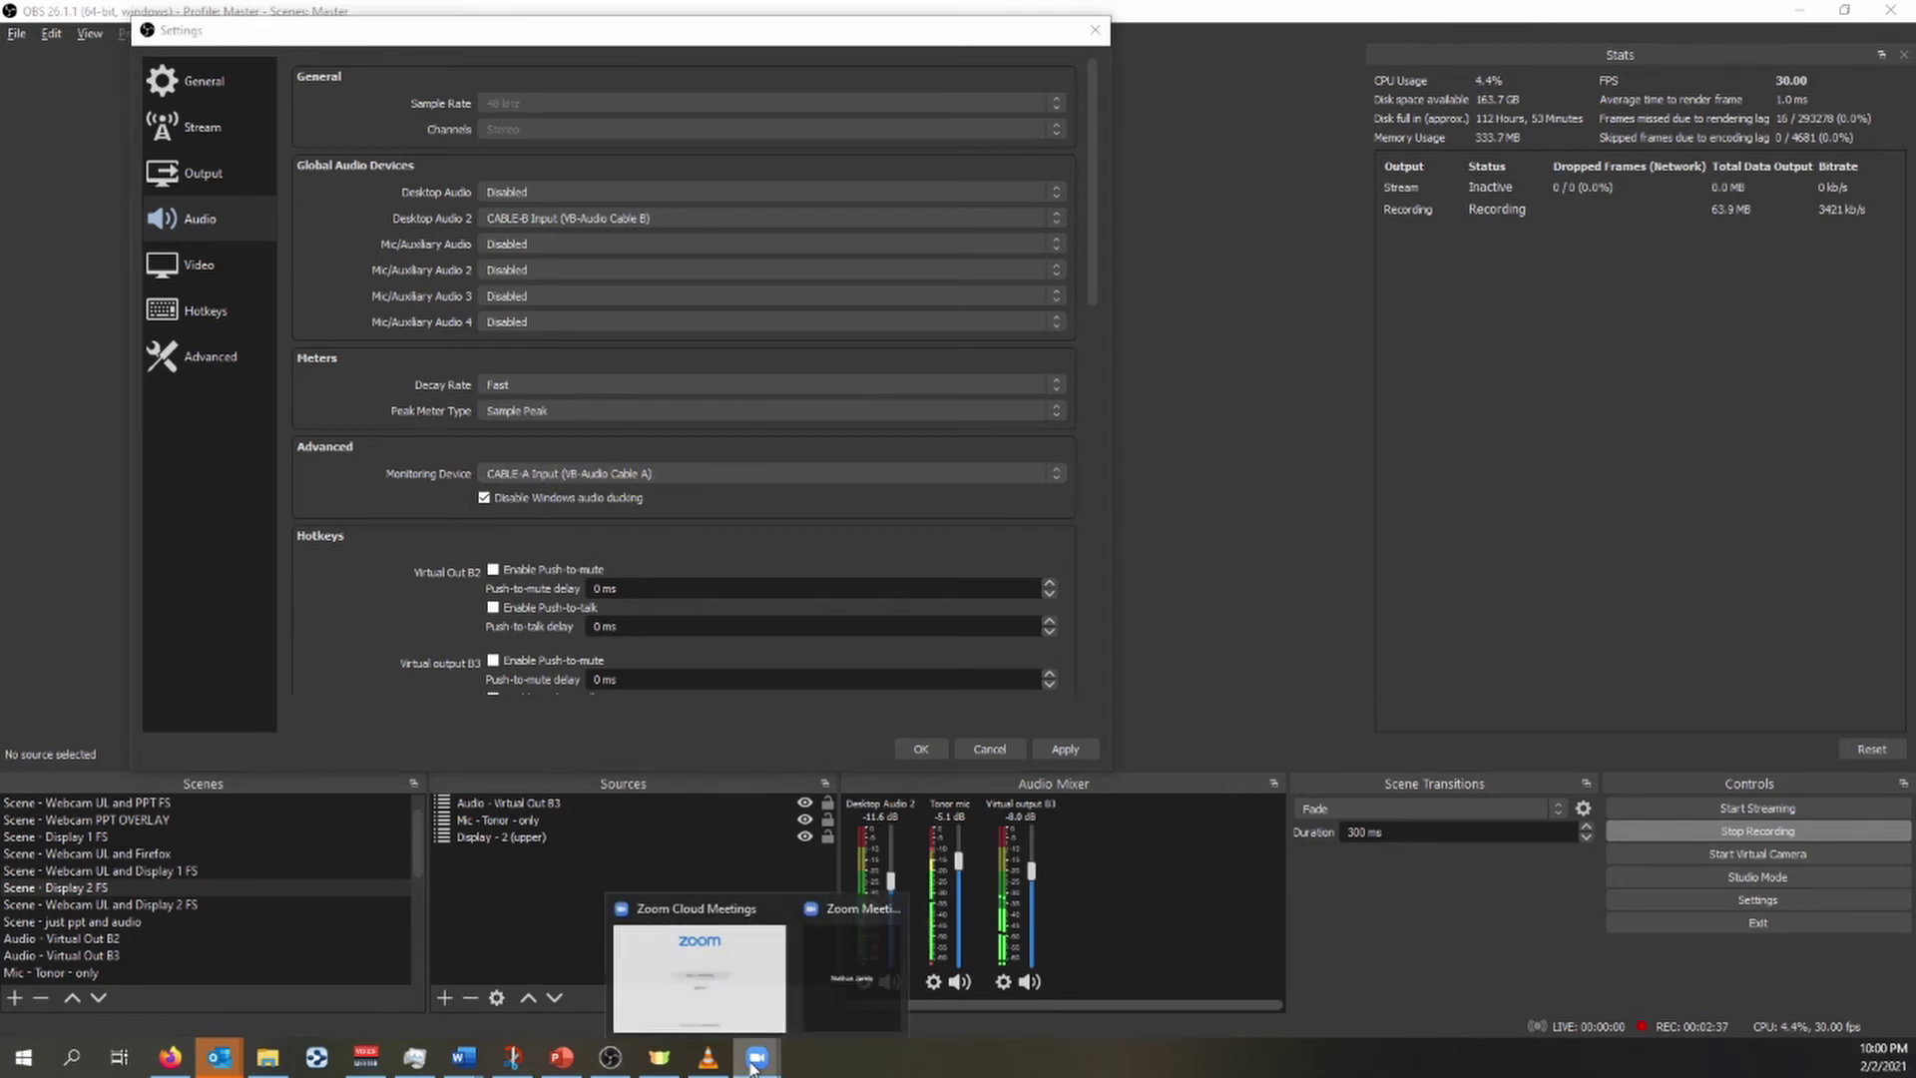
{"action": "left_click", "coordinate": [829, 979]}
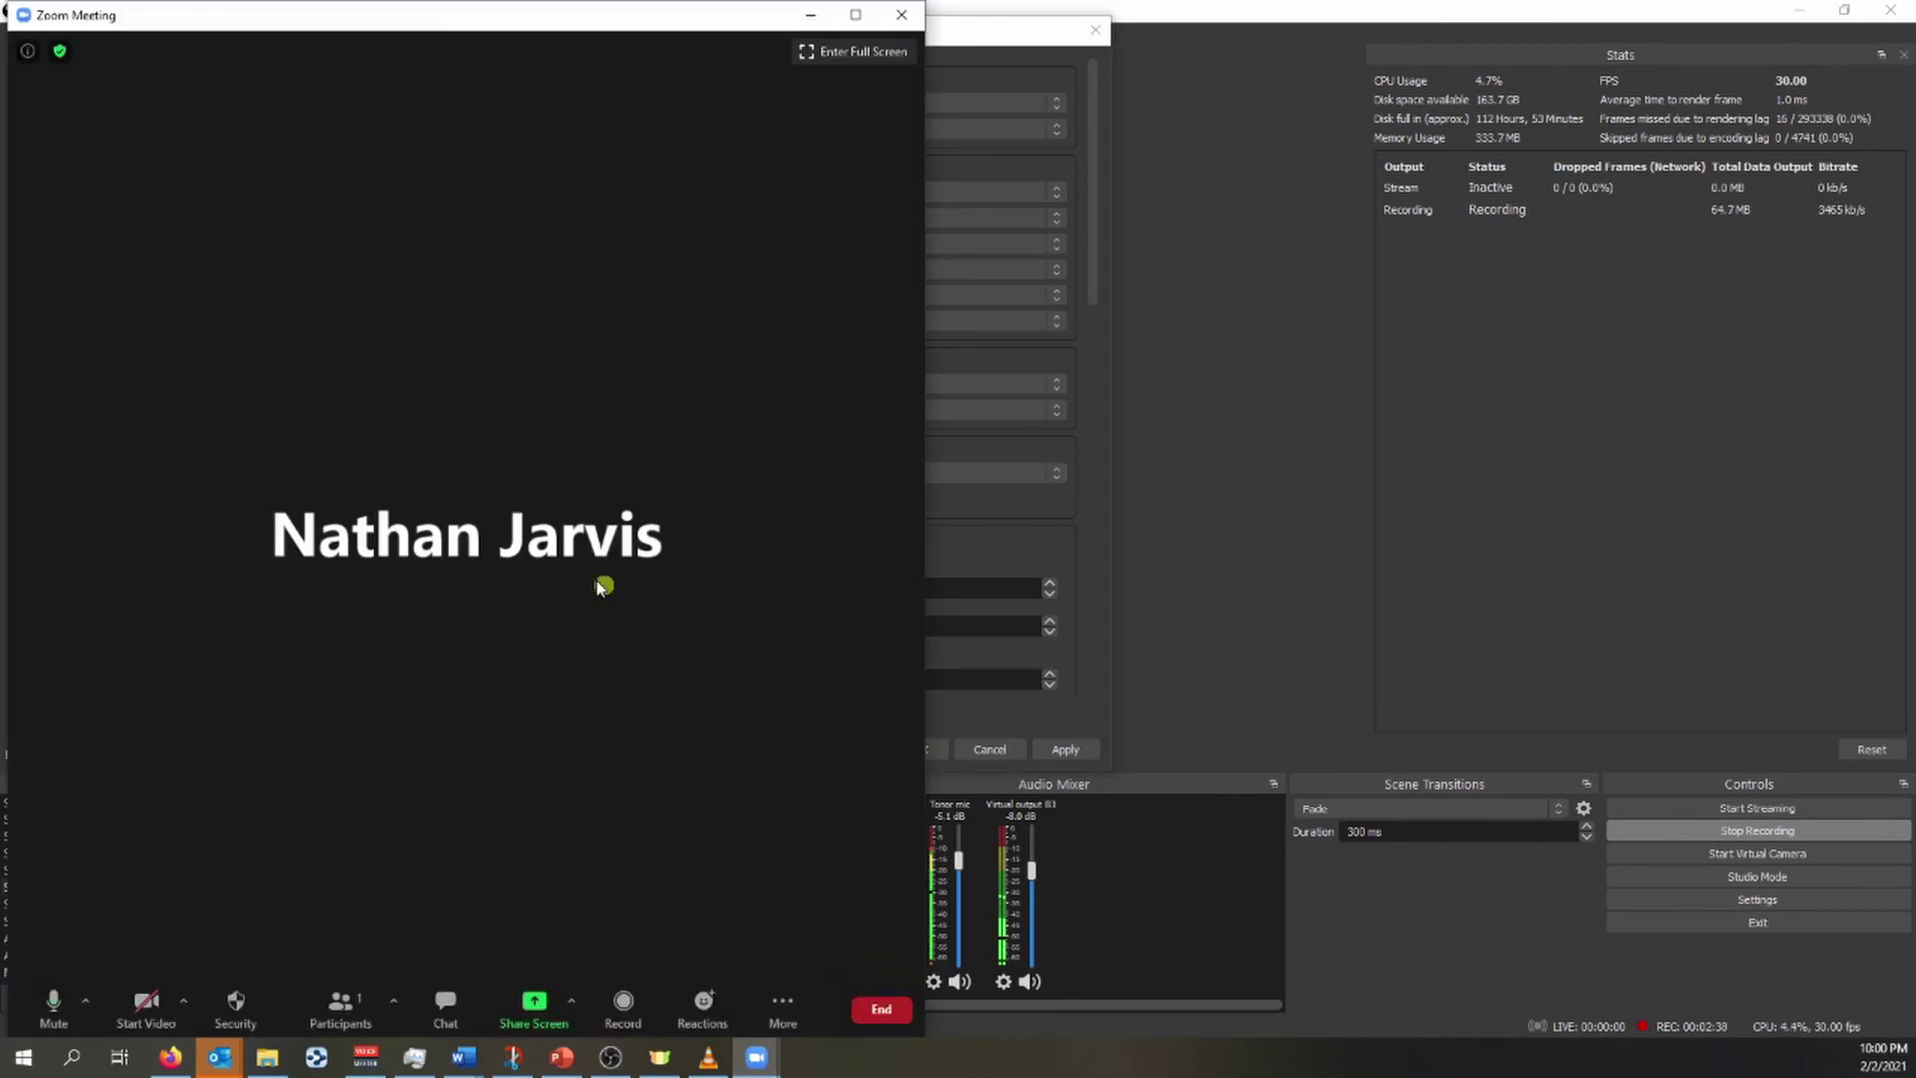
{"action": "left_click", "coordinate": [86, 1001]}
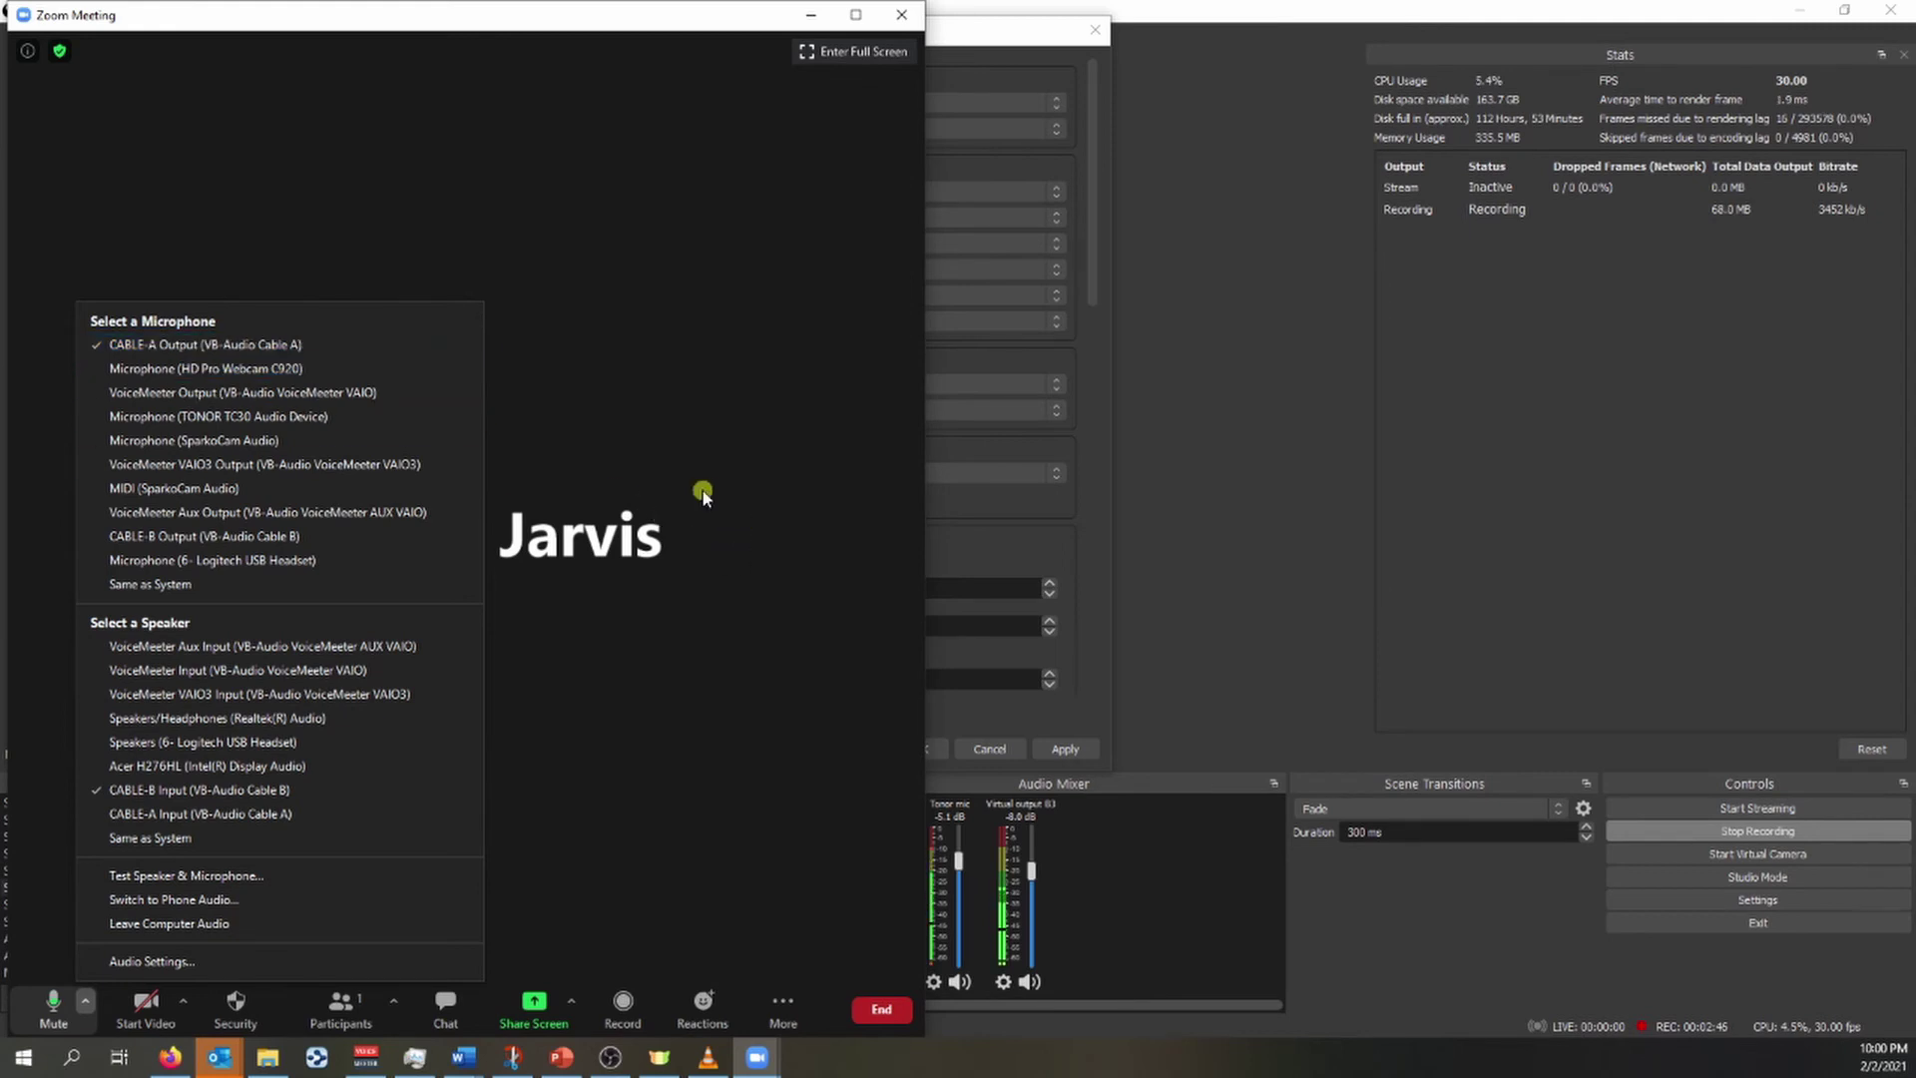
{"action": "left_click", "coordinate": [646, 461]}
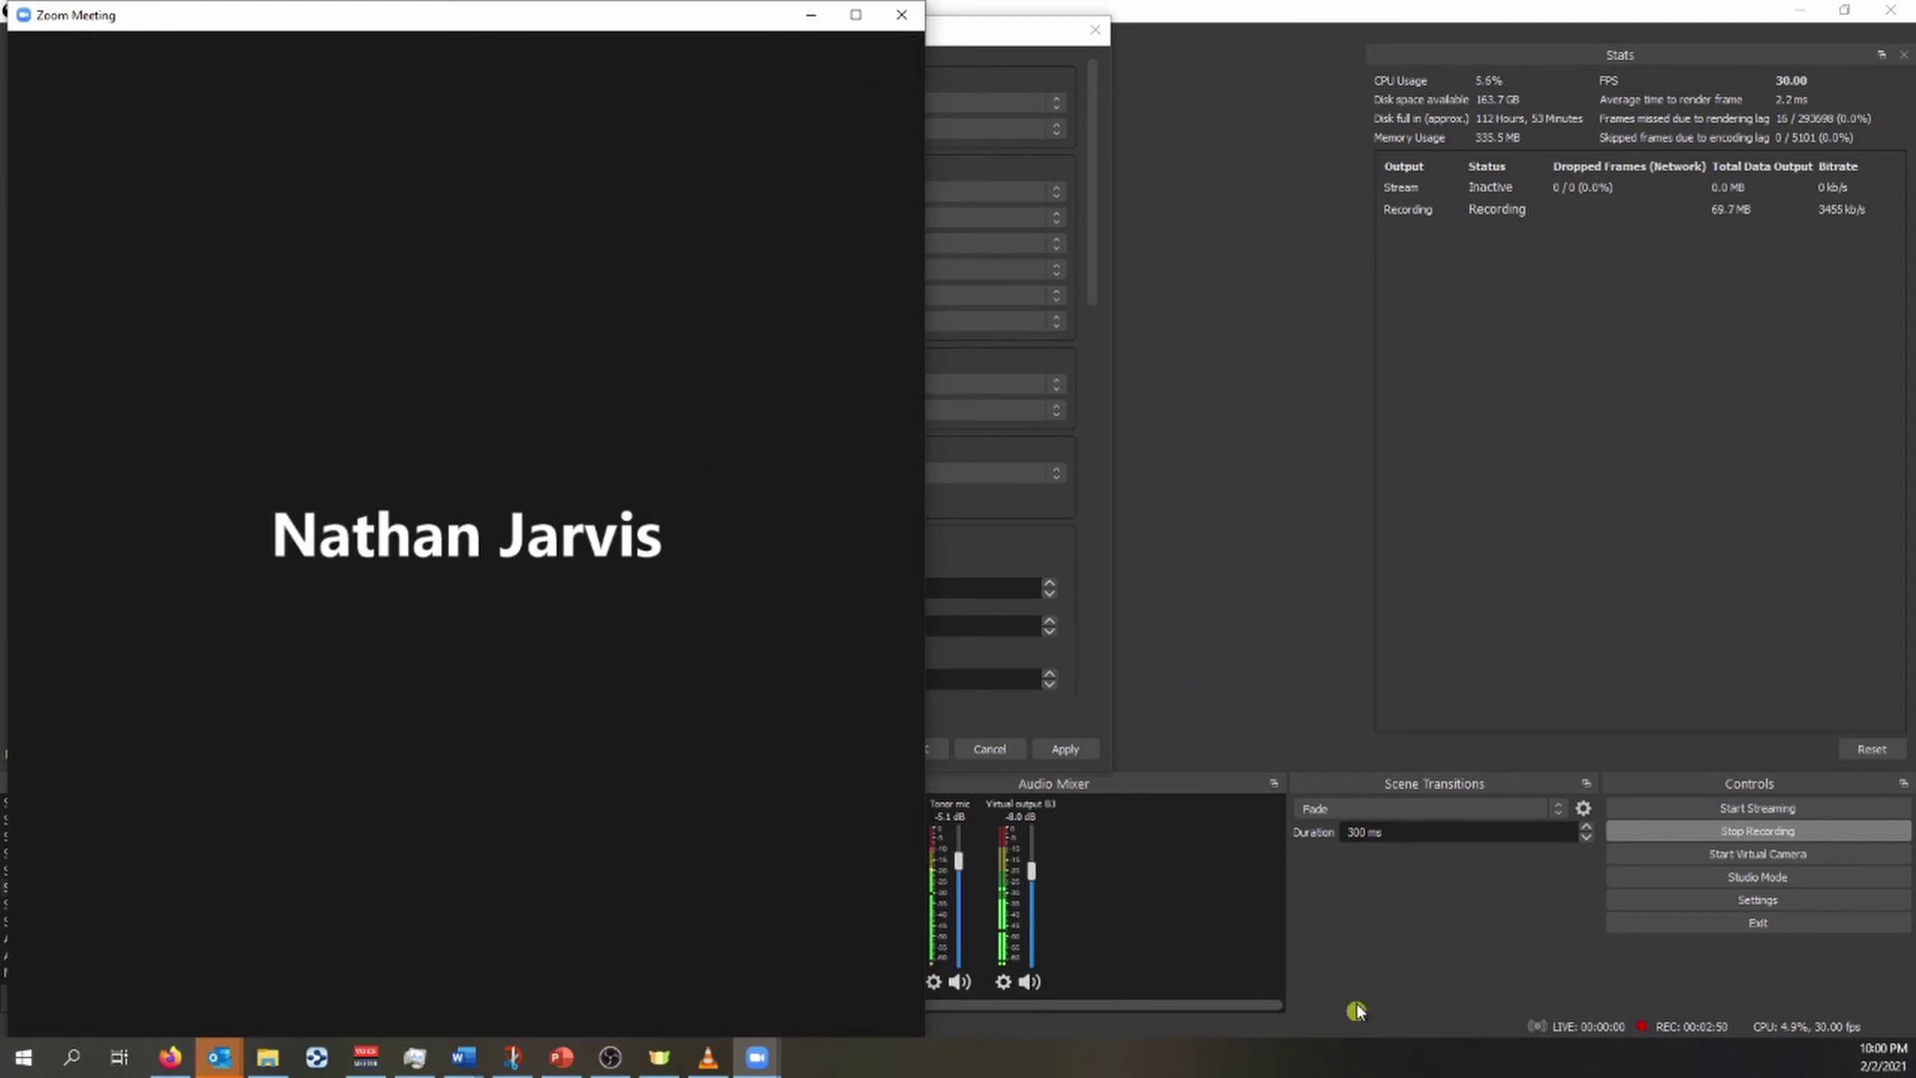
Return to OBS, try the Tonor mic's volume fader in the Audio Mixer, and accept the audio settings
{"action": "left_click", "coordinate": [1135, 878]}
{"action": "left_click", "coordinate": [1032, 874]}
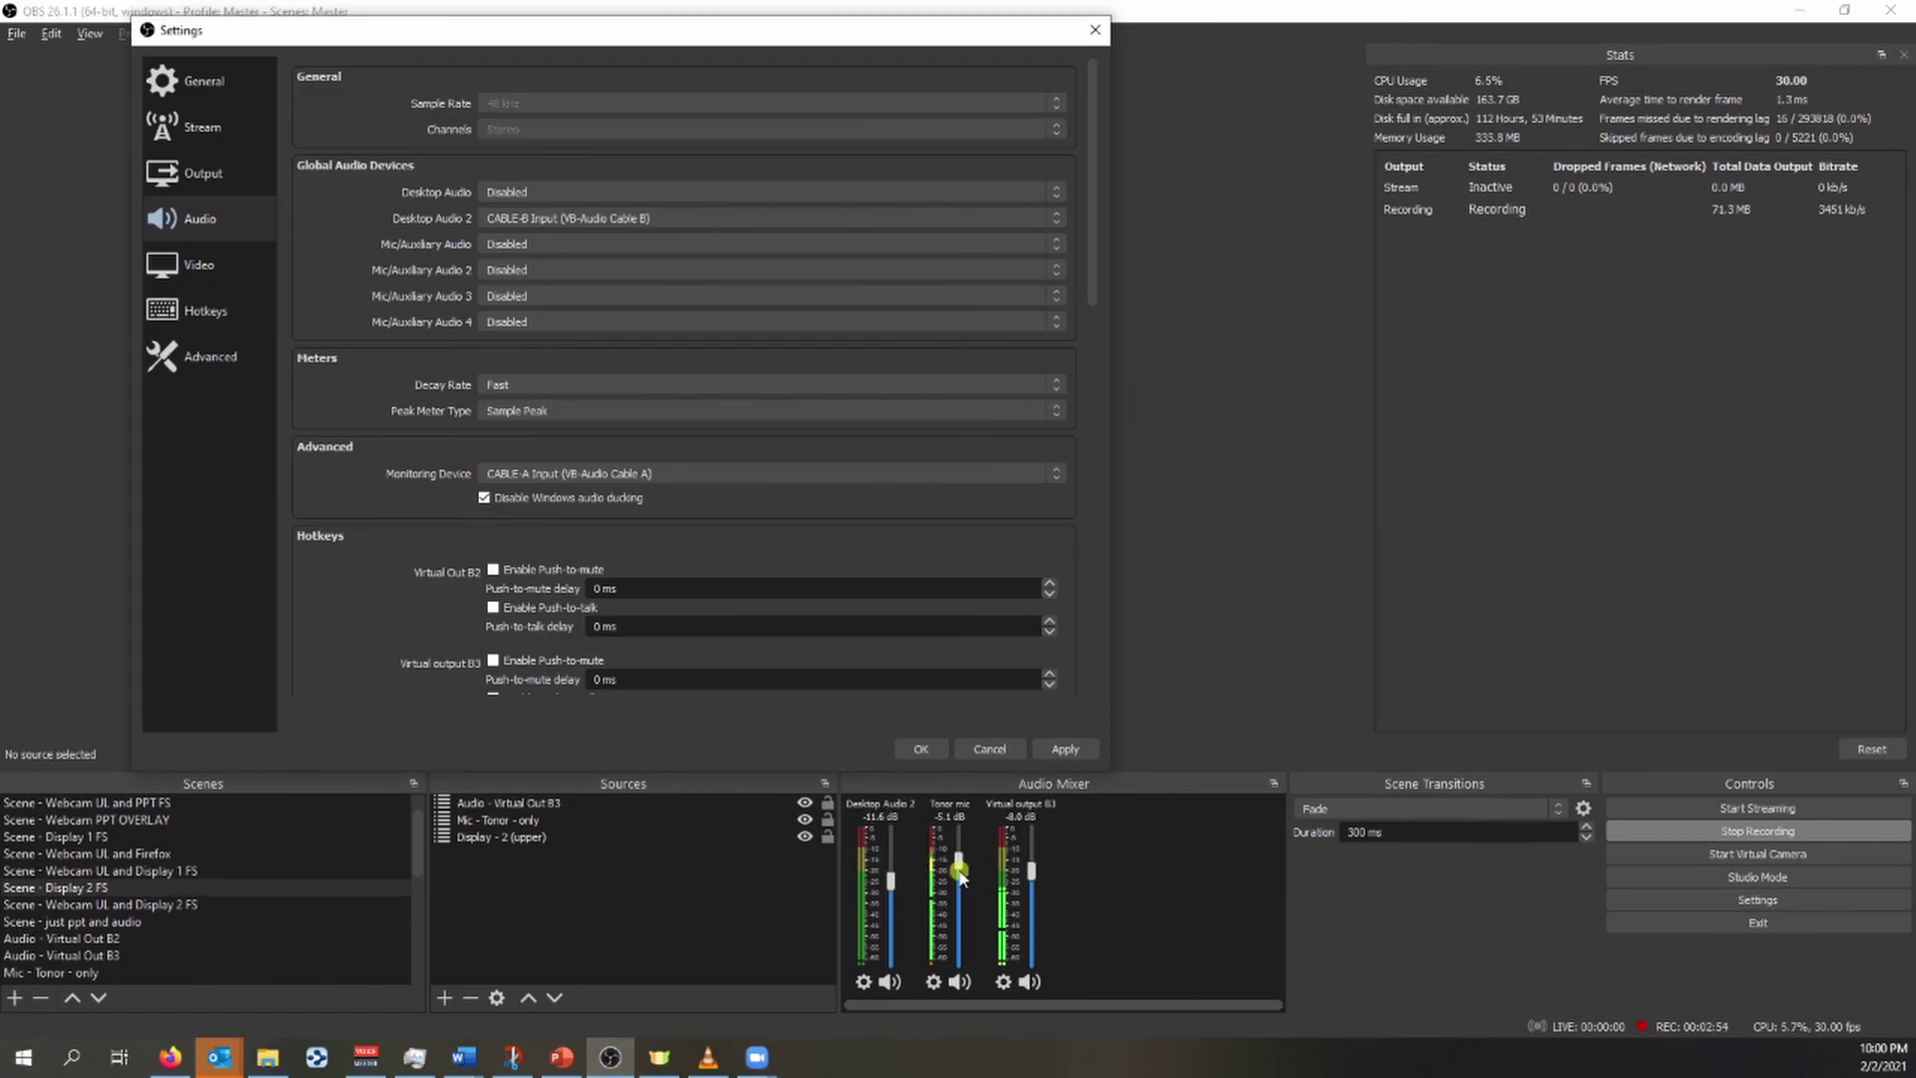
{"action": "left_click_drag", "start_coordinate": [960, 864], "coordinate": [961, 829]}
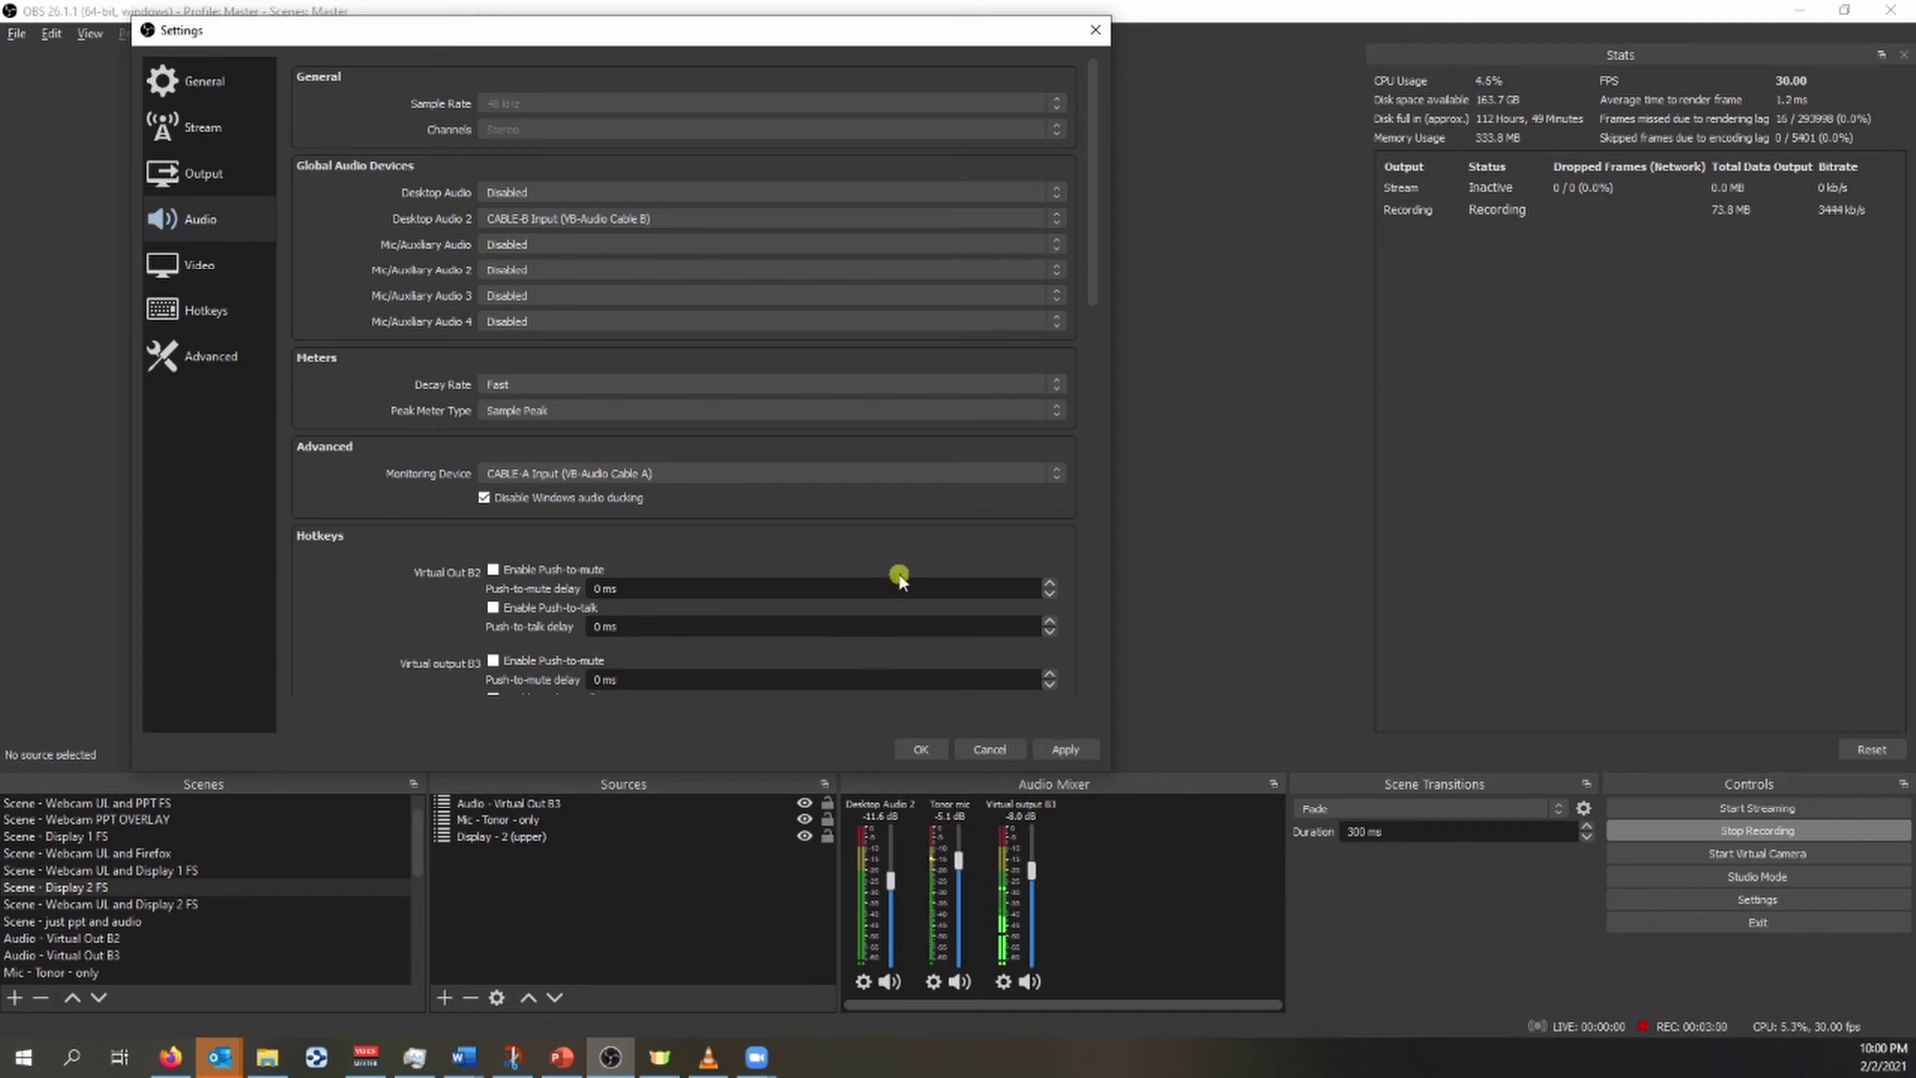
{"action": "left_click", "coordinate": [924, 750]}
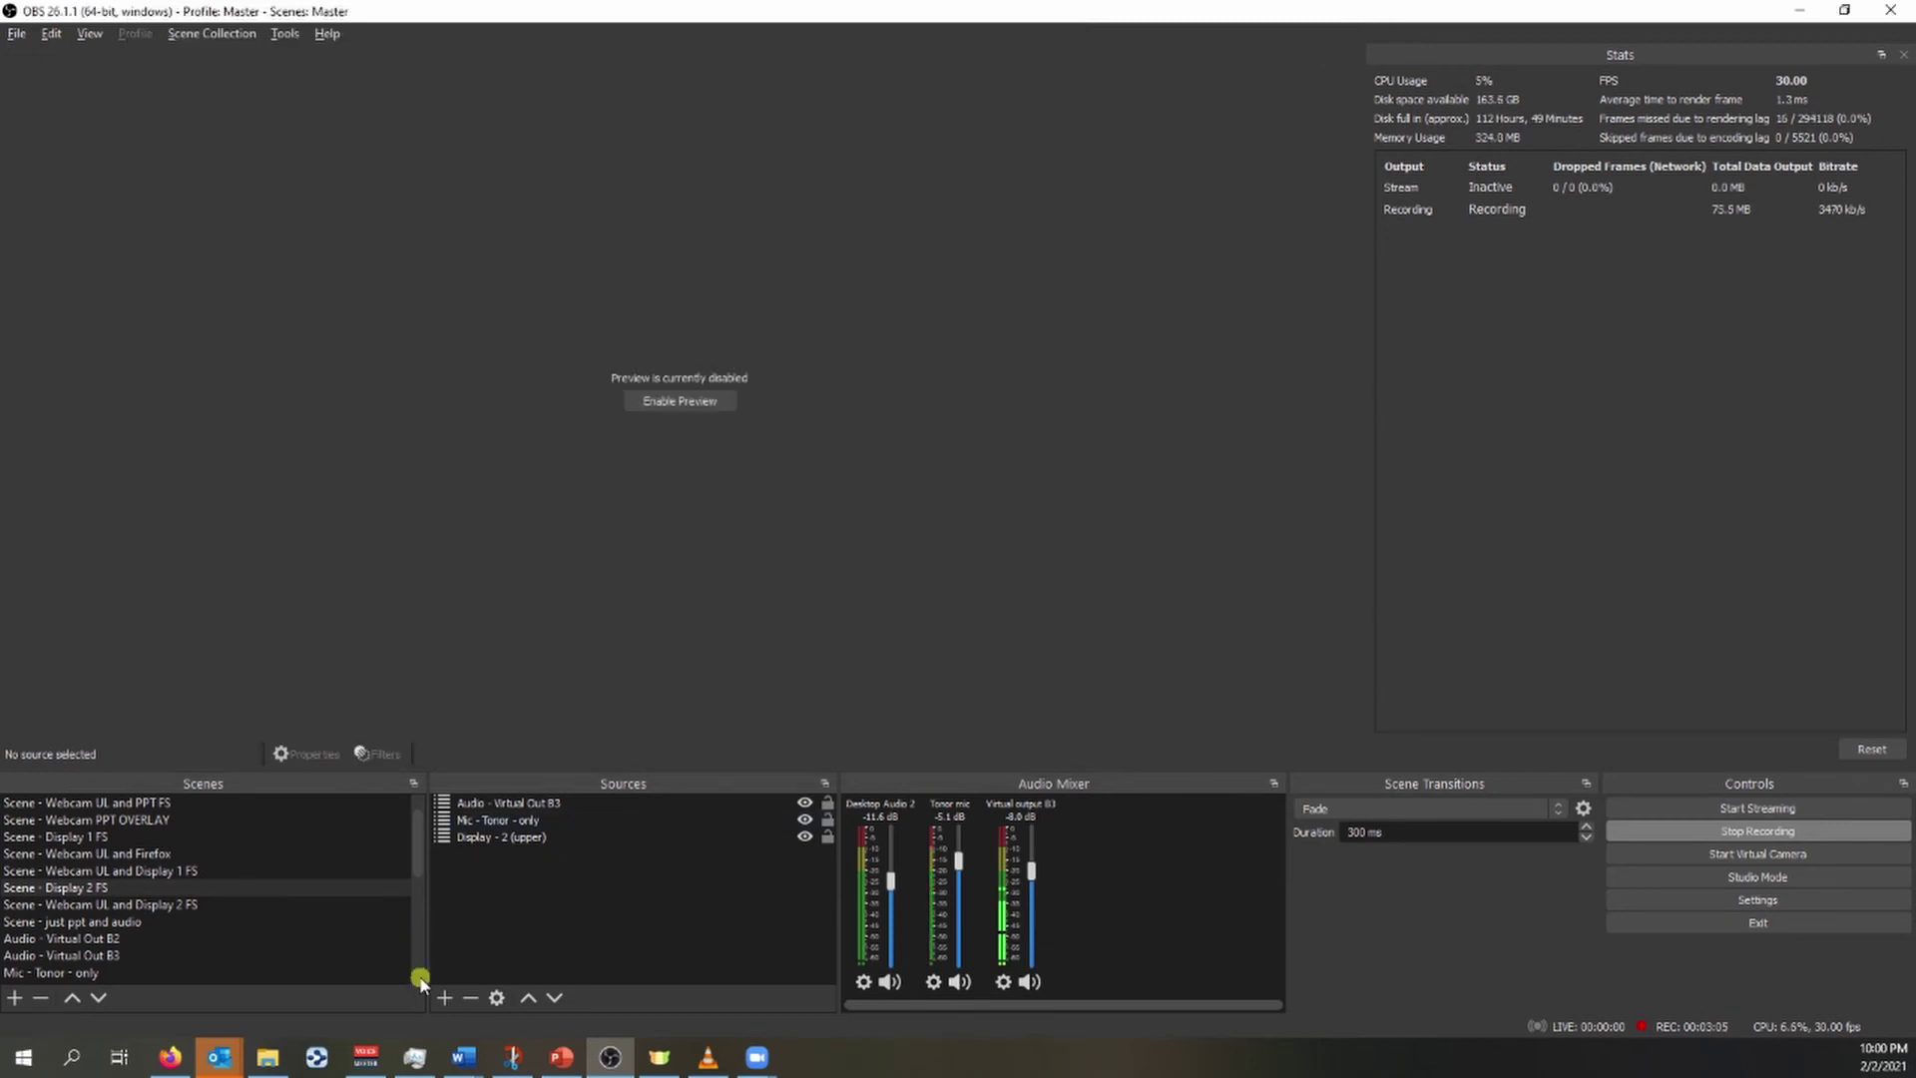
Switch to the Zoom meeting and display its available microphones and speakers
{"action": "left_click", "coordinate": [764, 1054]}
{"action": "left_click", "coordinate": [843, 978]}
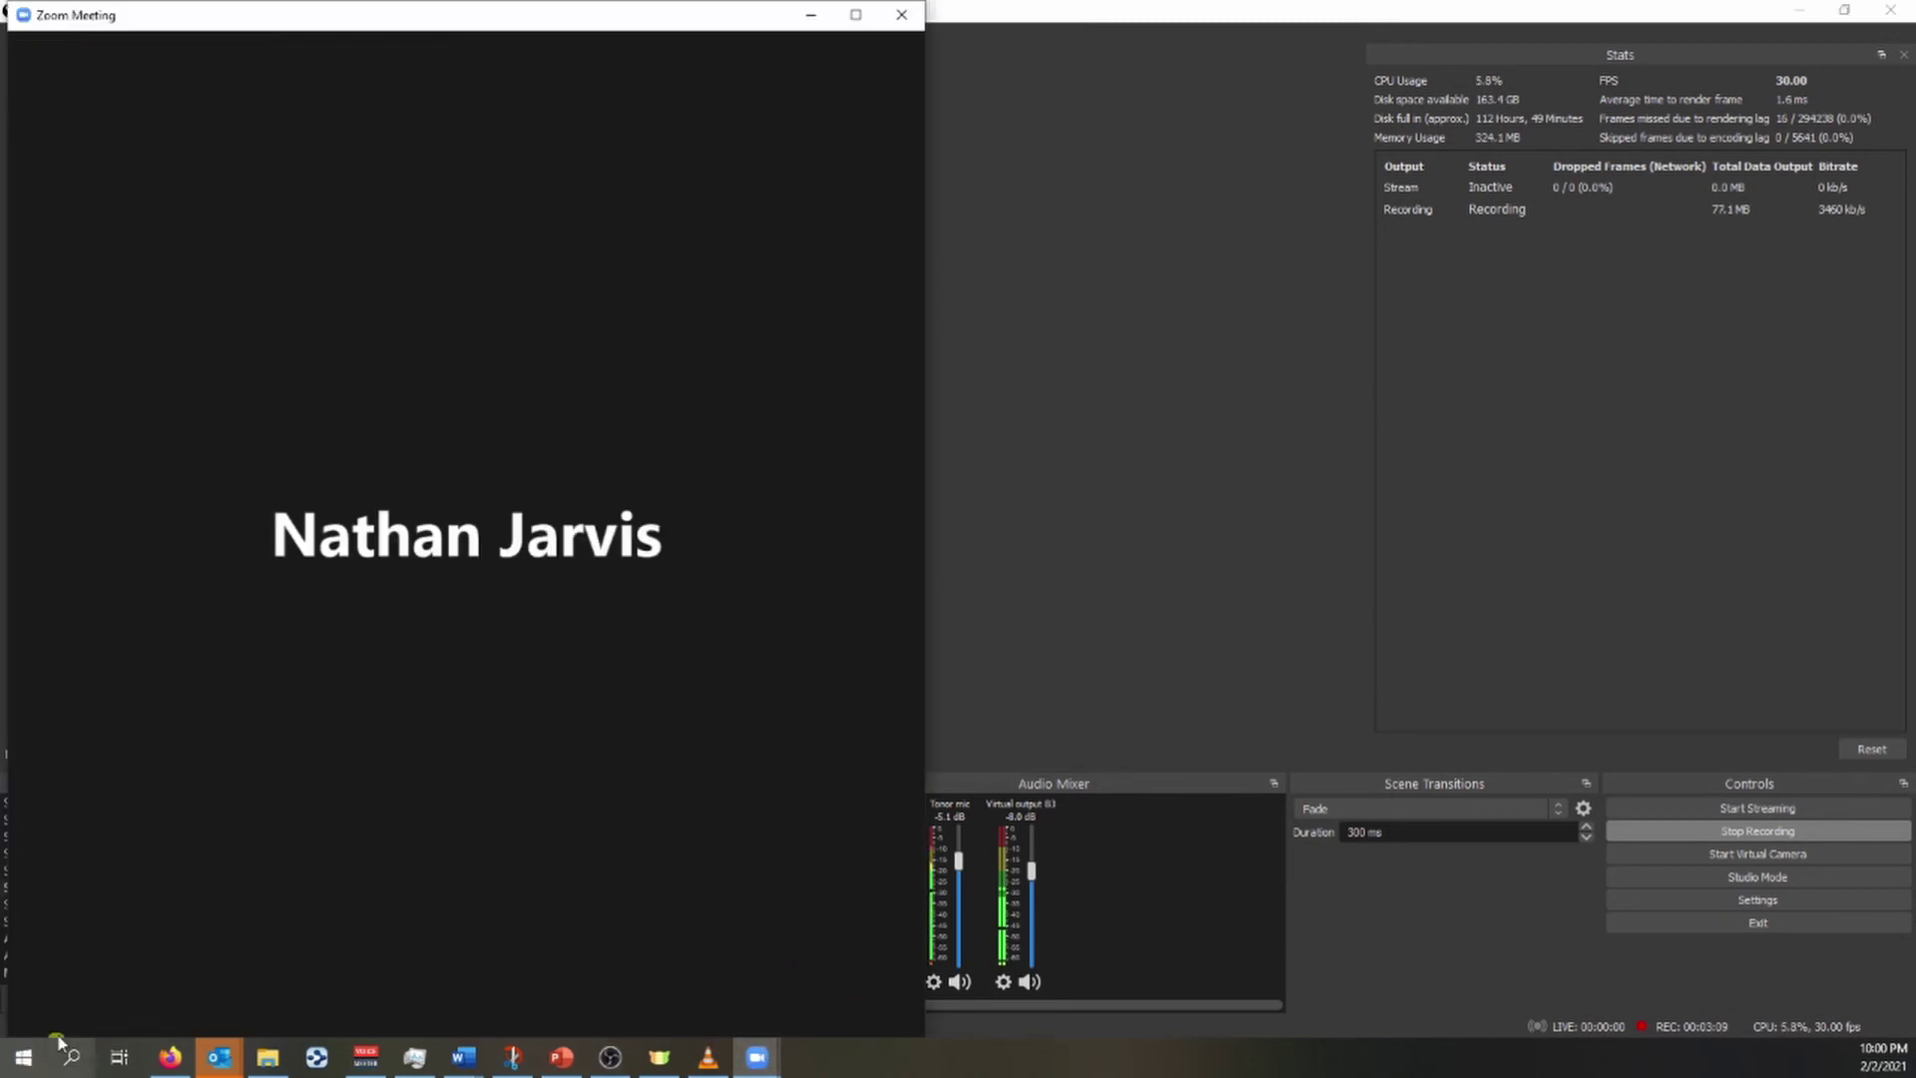
{"action": "left_click", "coordinate": [86, 1004]}
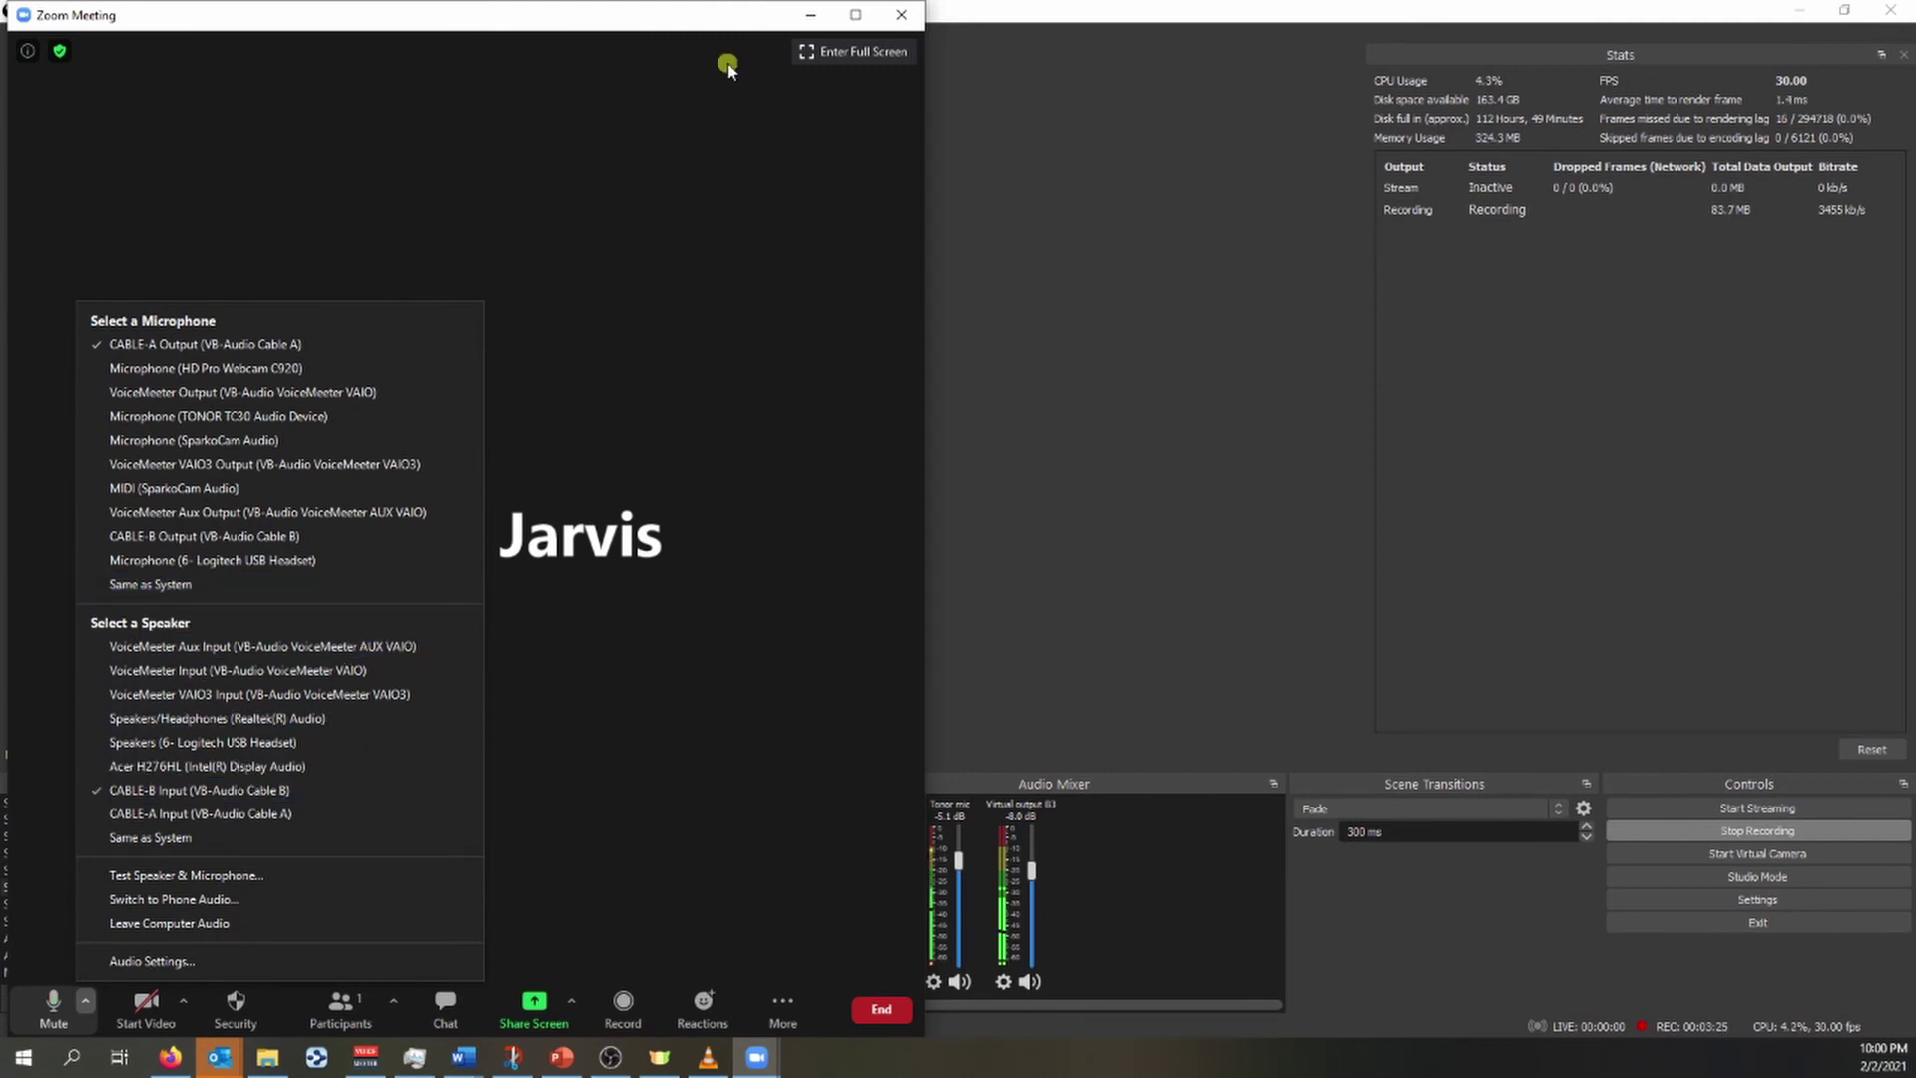
Choose CABLE-B Input as the Zoom speaker, and switch to Voicemeeter to view its channel routing, repositioning the mixer window
{"action": "left_click", "coordinate": [303, 797]}
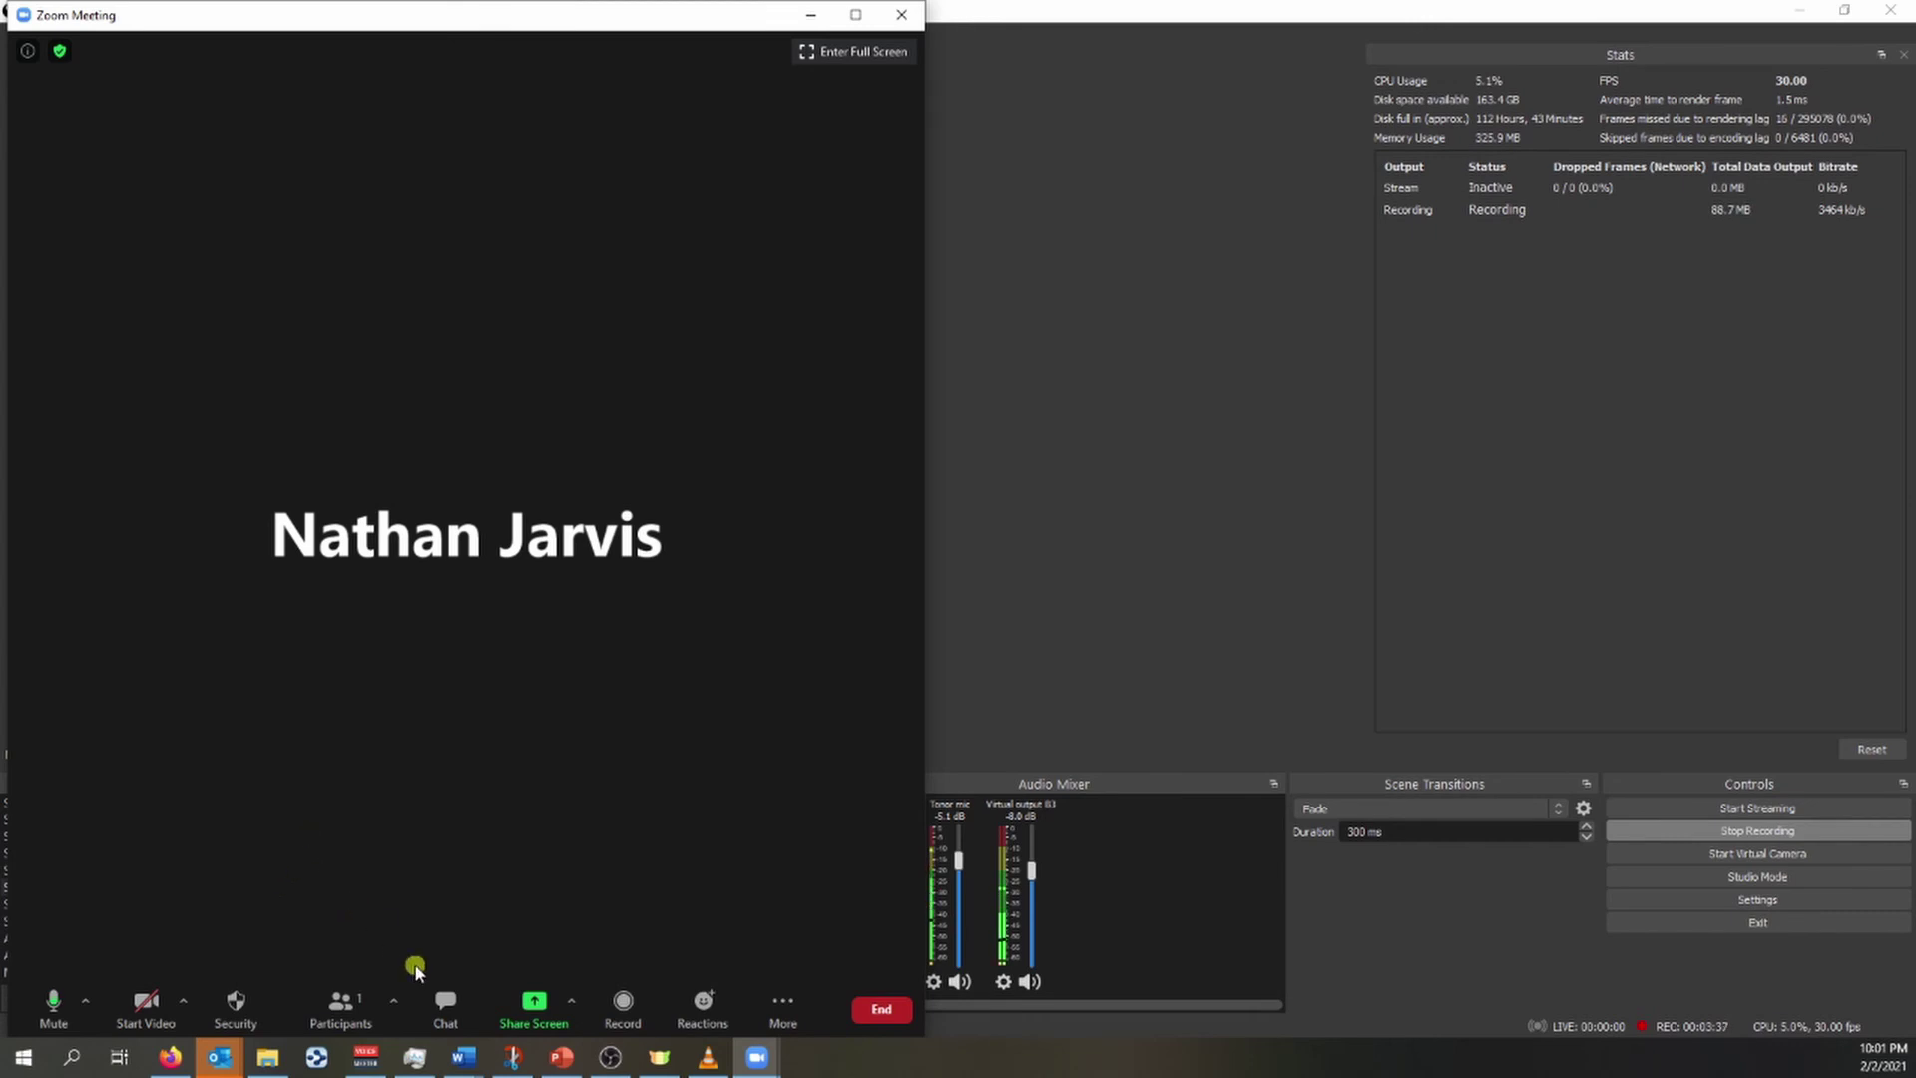
{"action": "left_click", "coordinate": [371, 1056]}
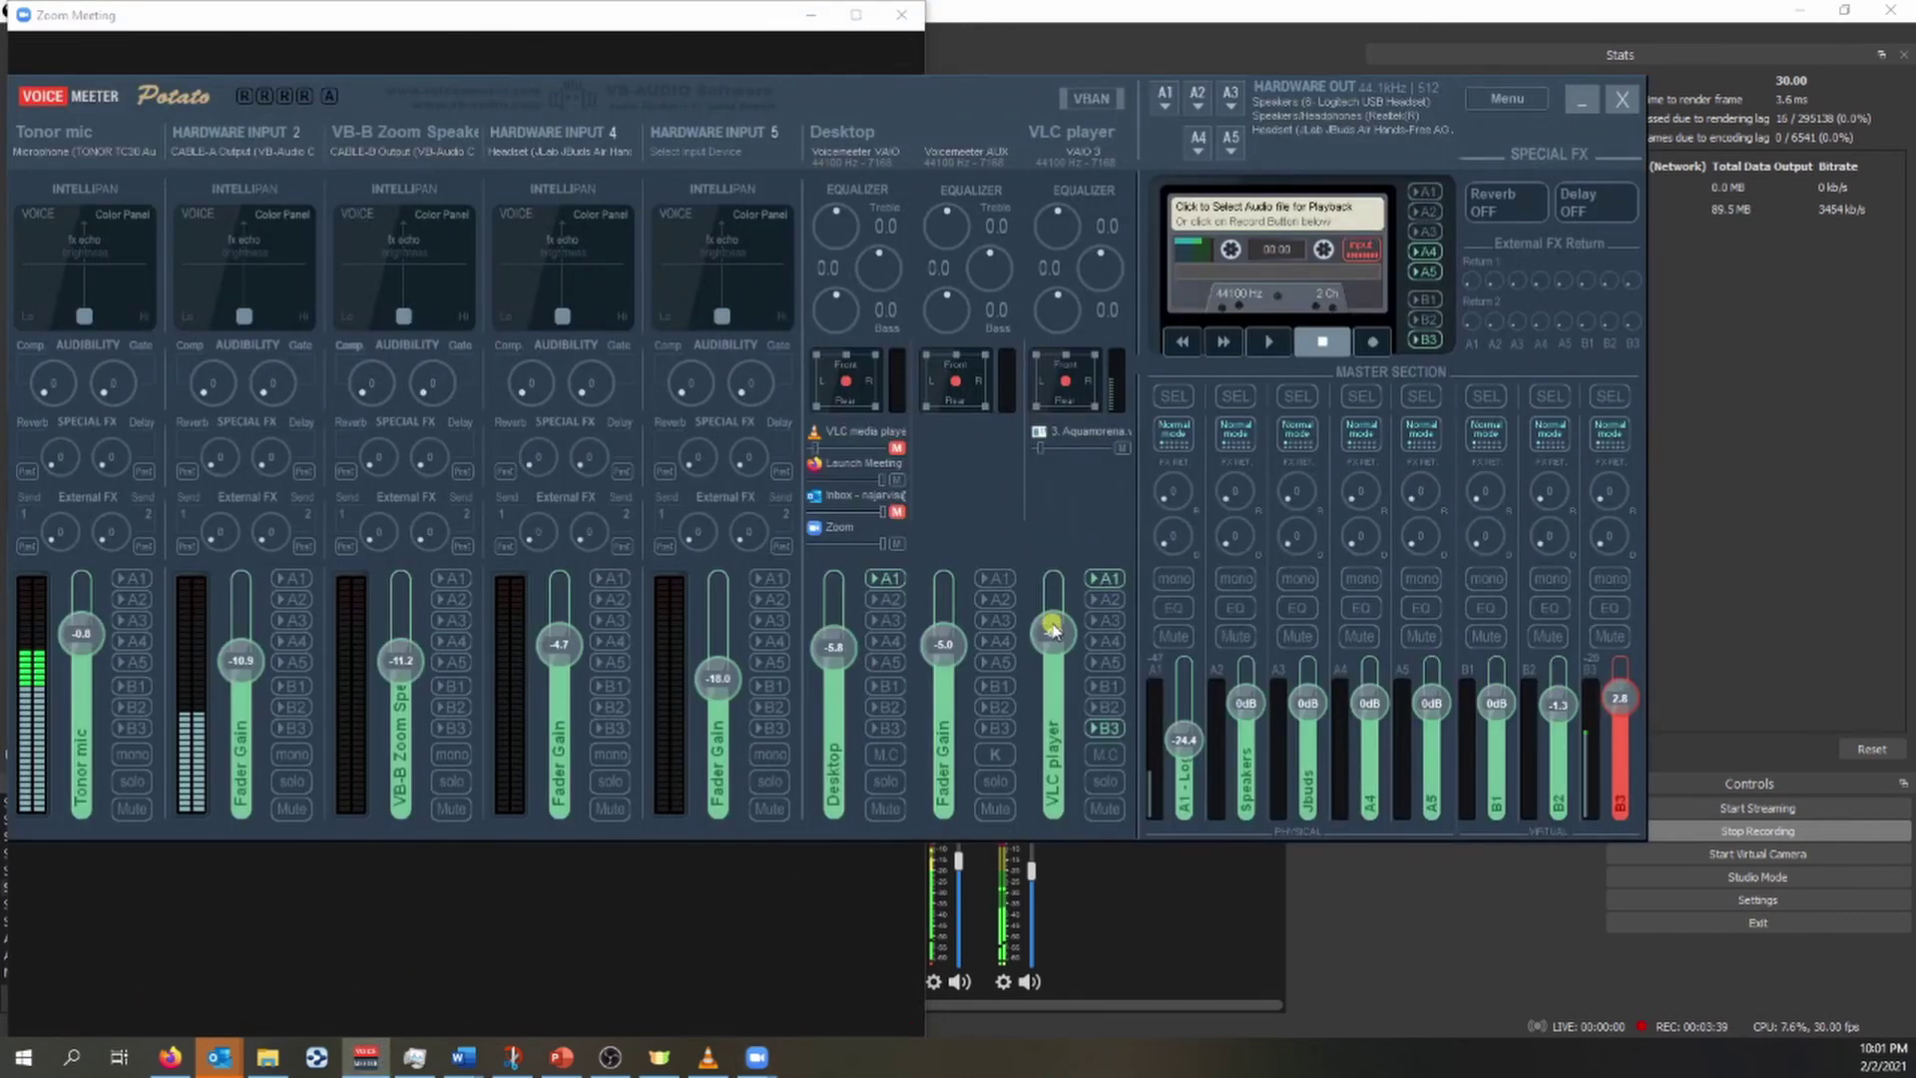
{"action": "left_click_drag", "start_coordinate": [925, 114], "coordinate": [1026, 87]}
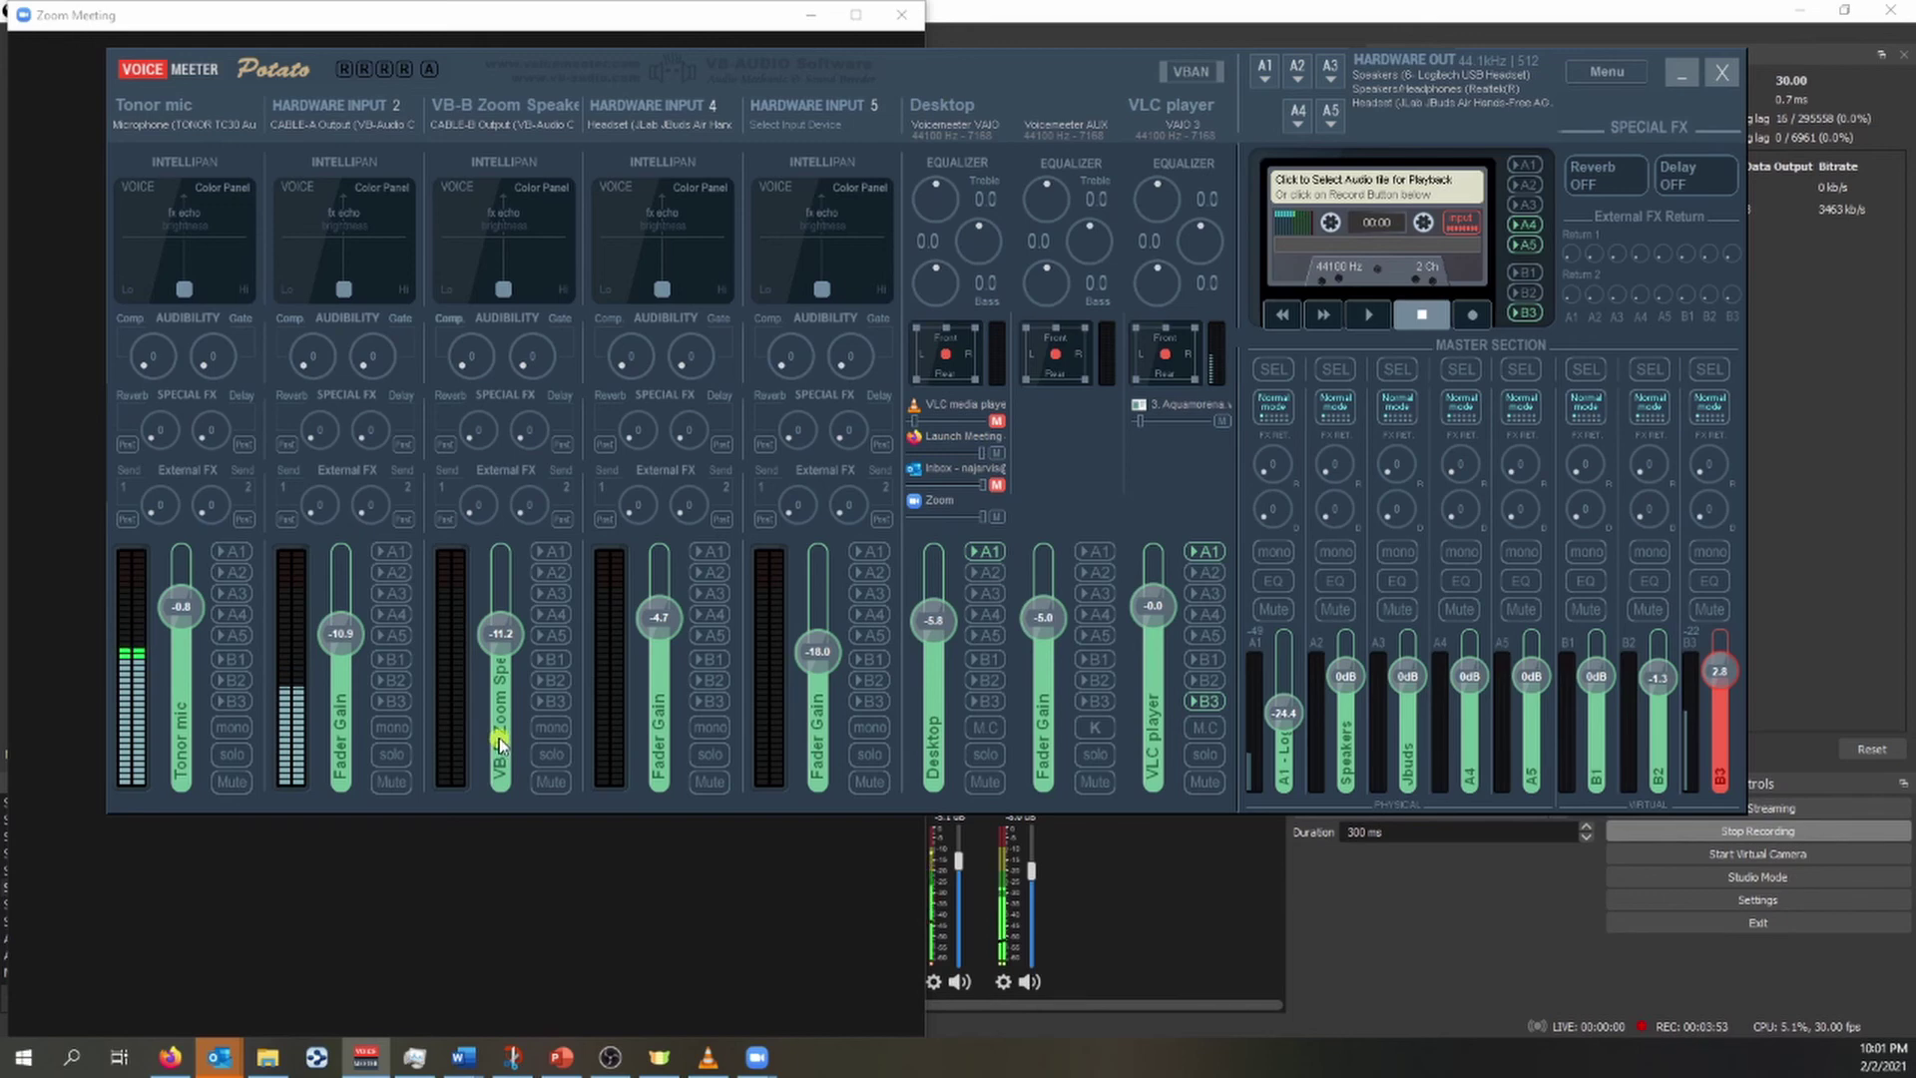
{"action": "left_click_drag", "start_coordinate": [1088, 67], "coordinate": [1114, 60]}
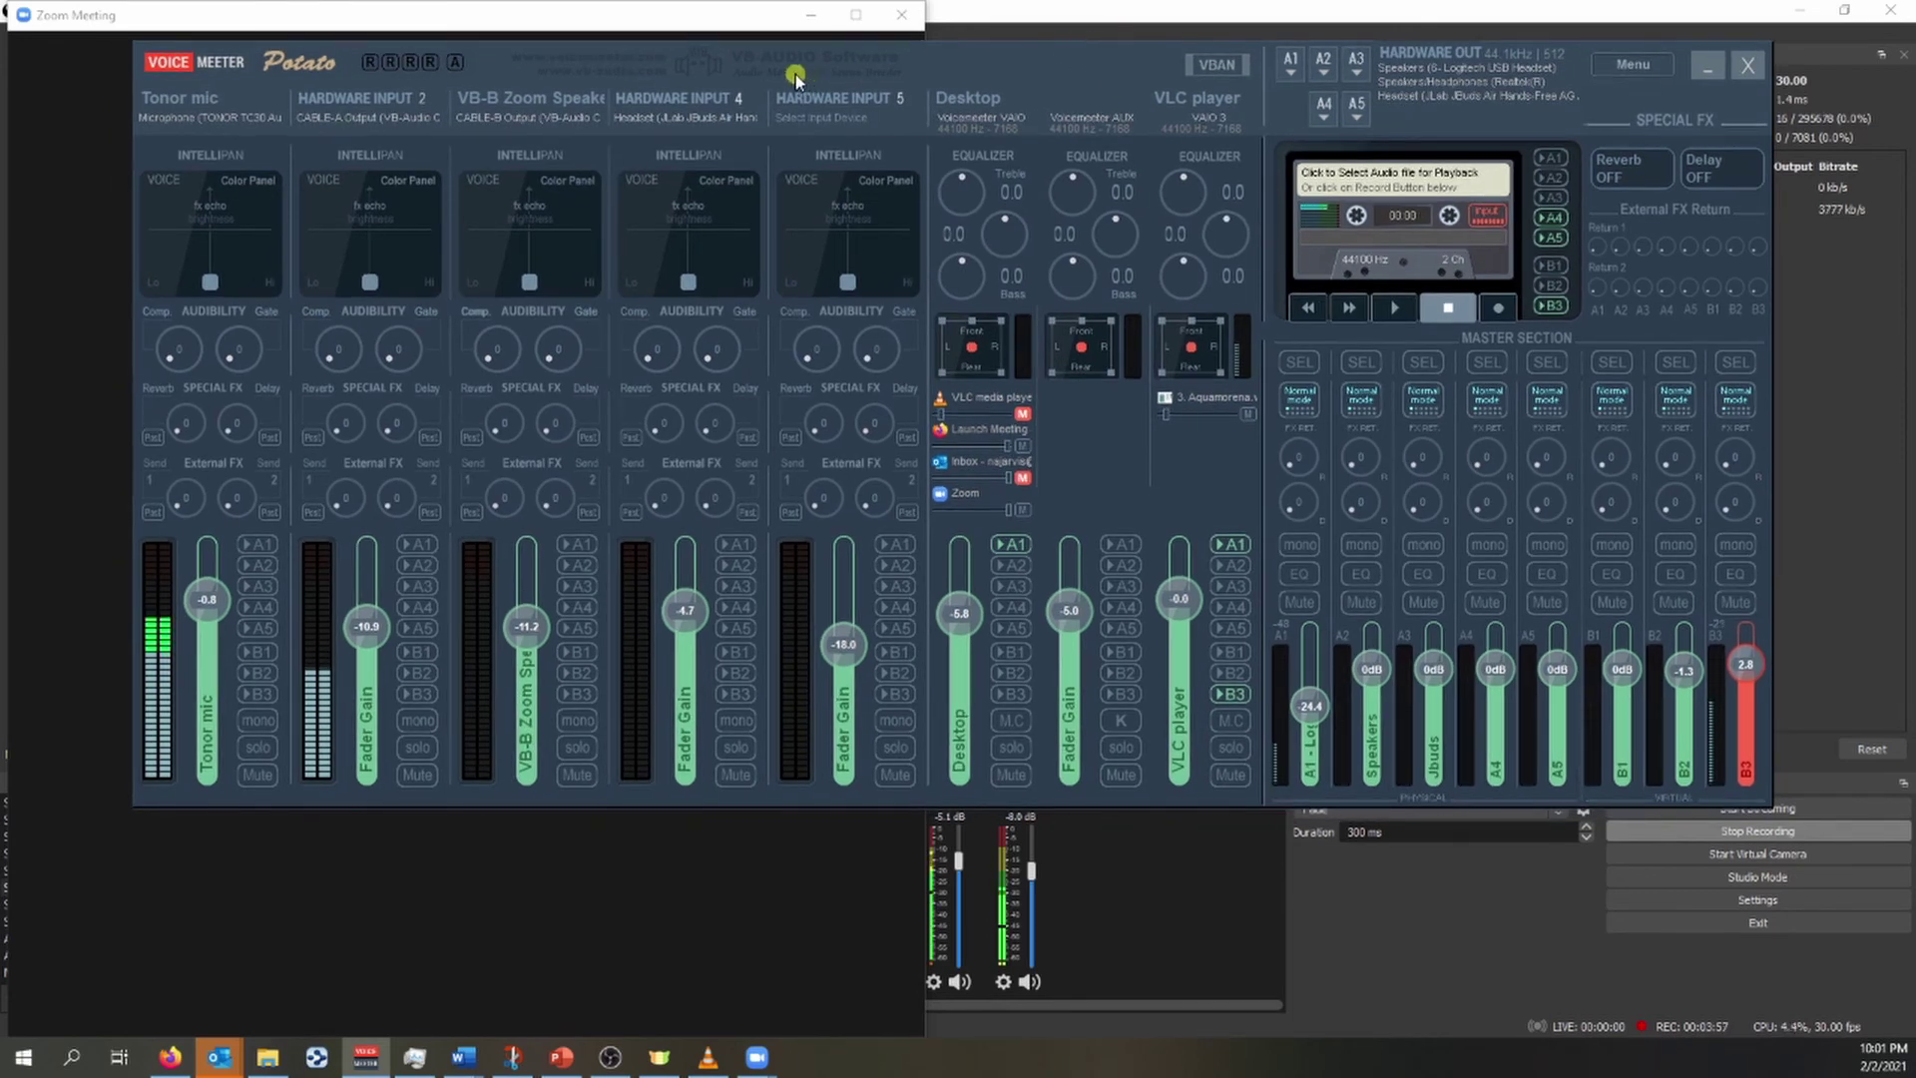
Return to OBS and display the audio settings to check the desktop audio and monitoring devices
{"action": "left_click", "coordinate": [1559, 910]}
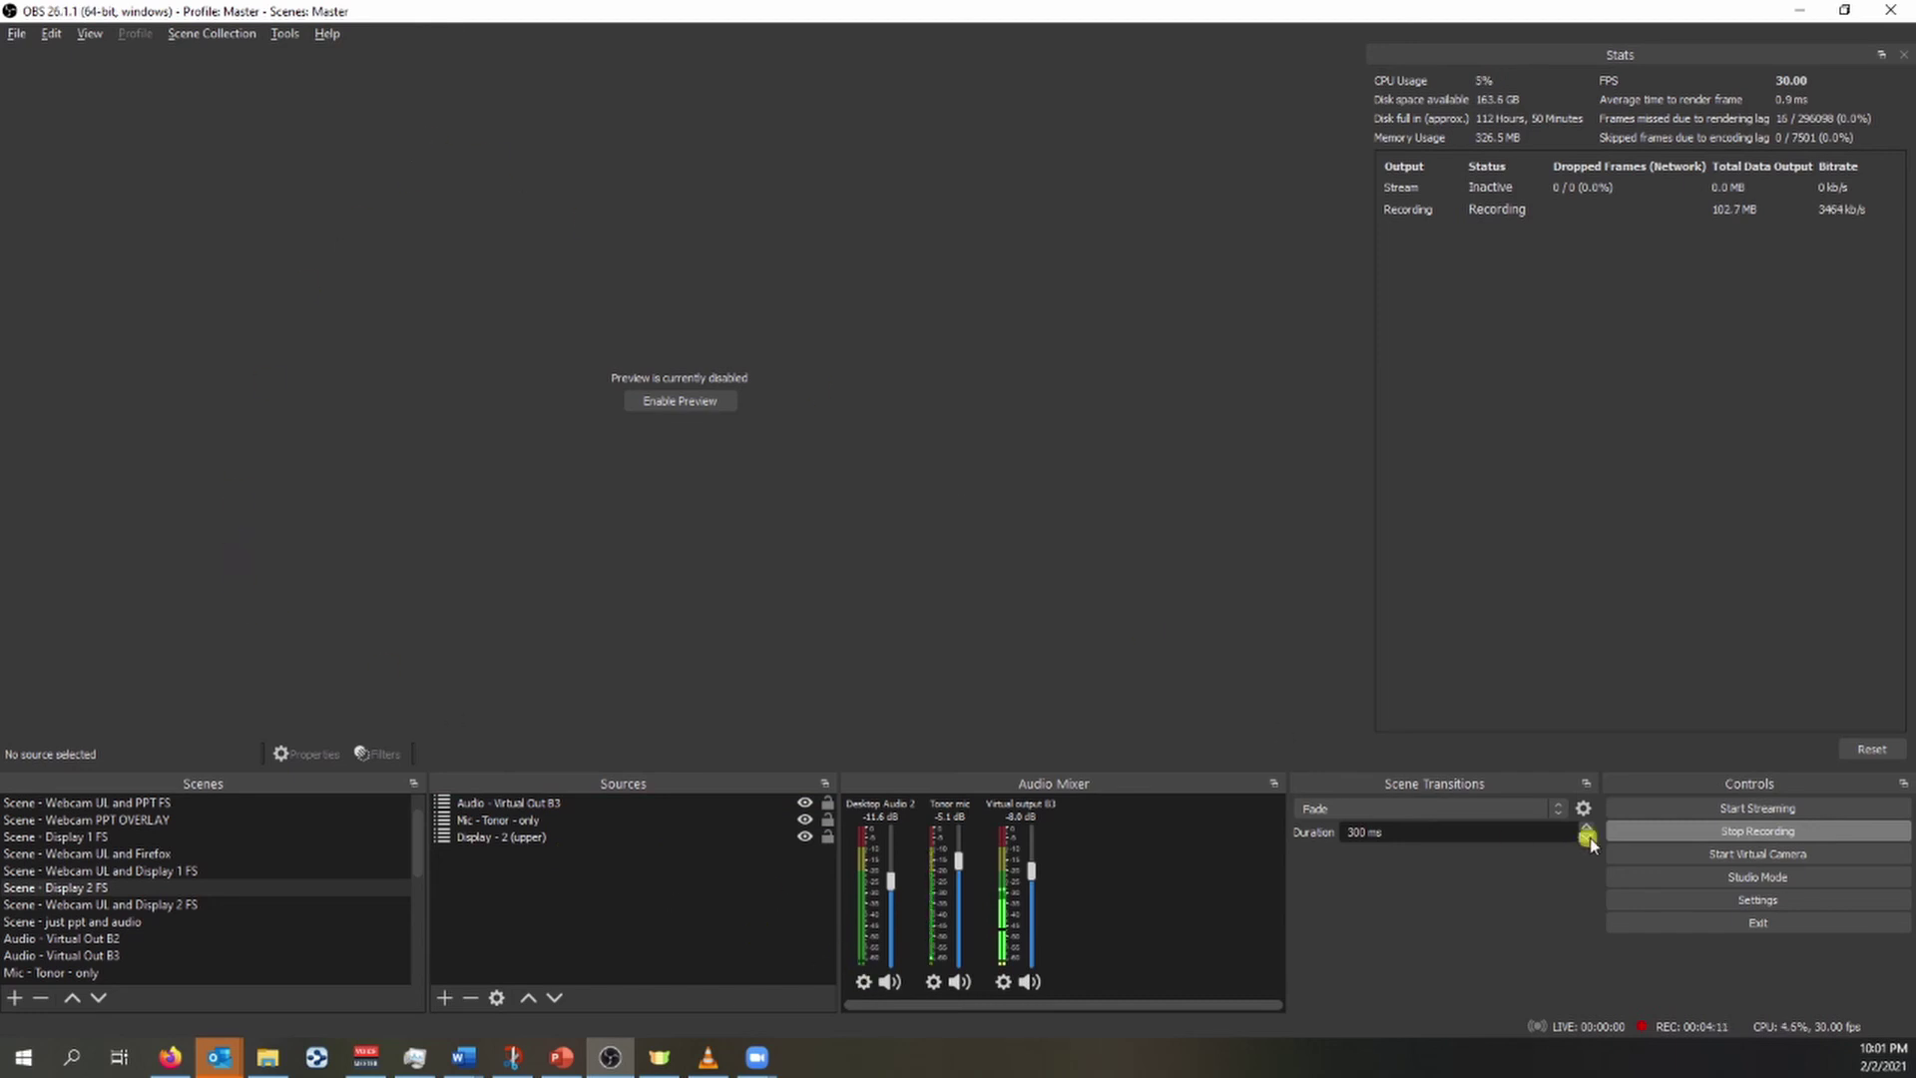
{"action": "left_click", "coordinate": [1757, 902]}
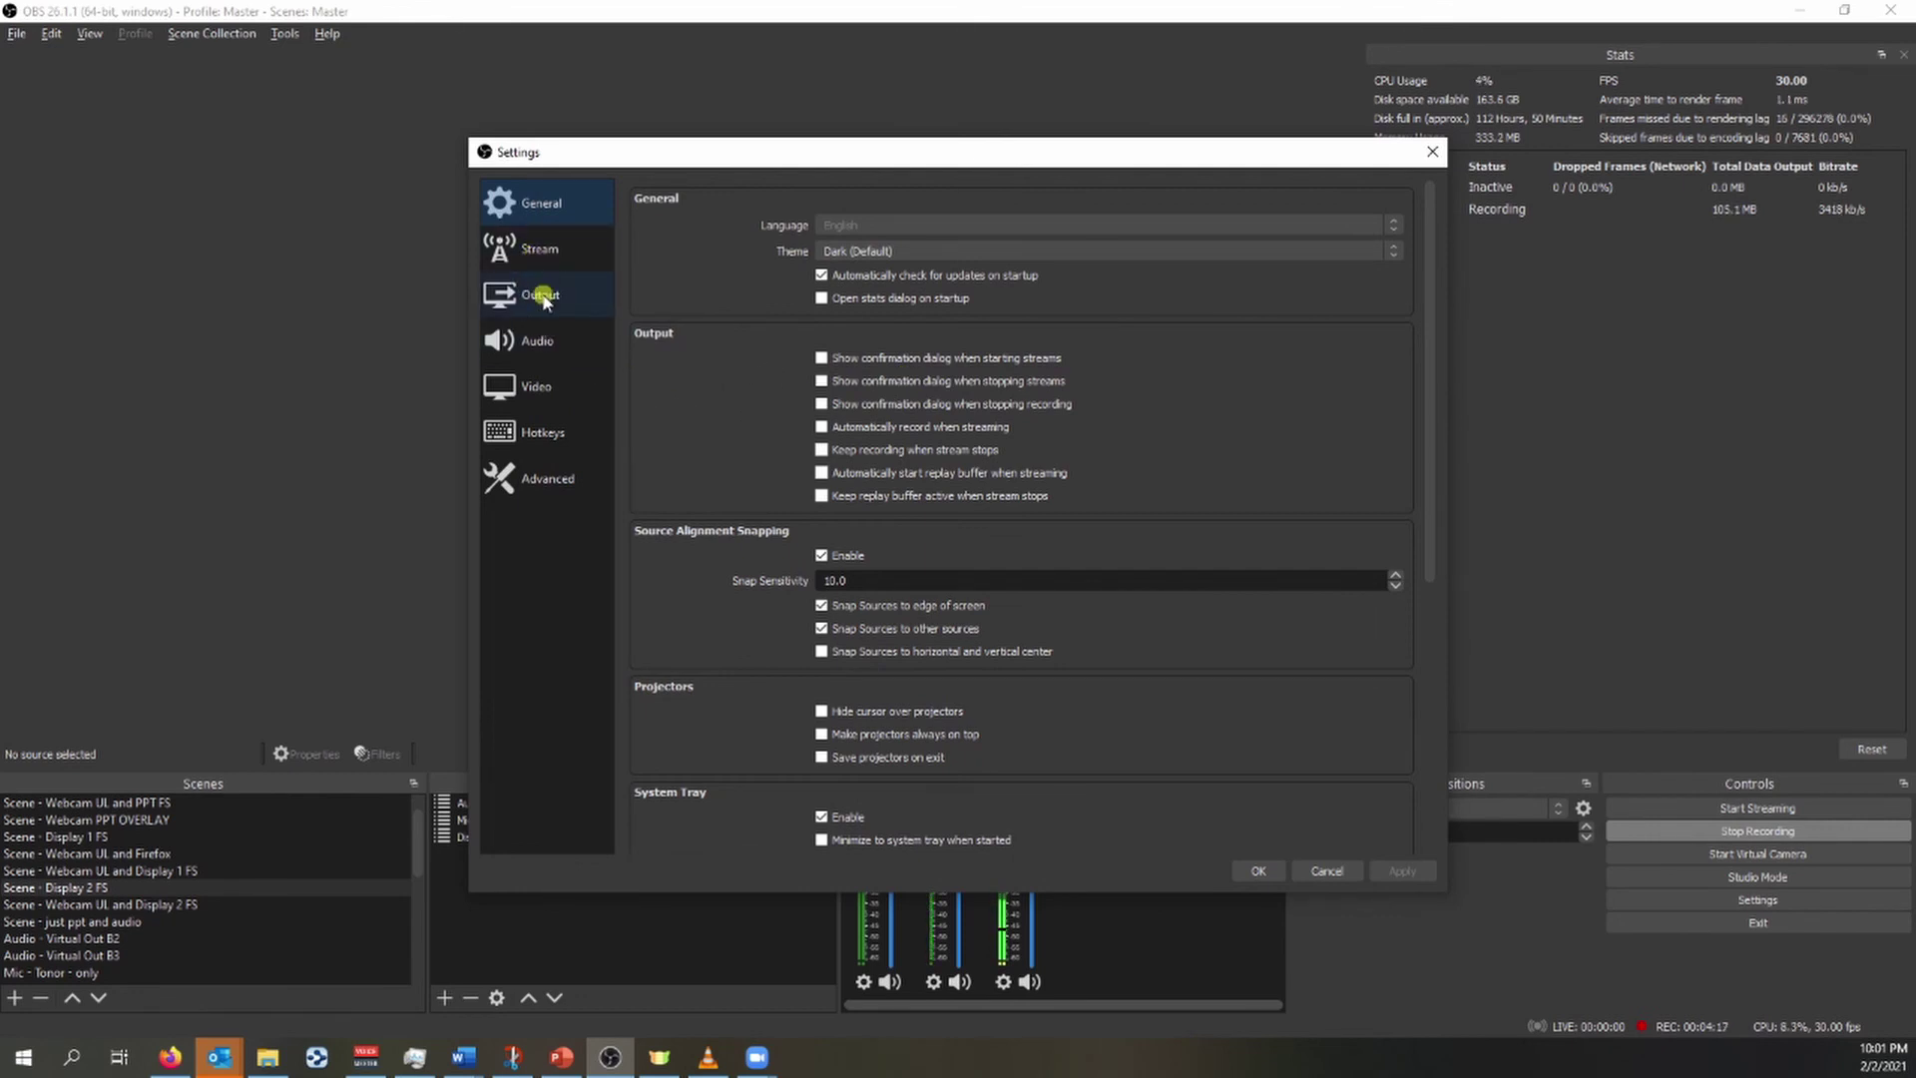
{"action": "left_click", "coordinate": [539, 339]}
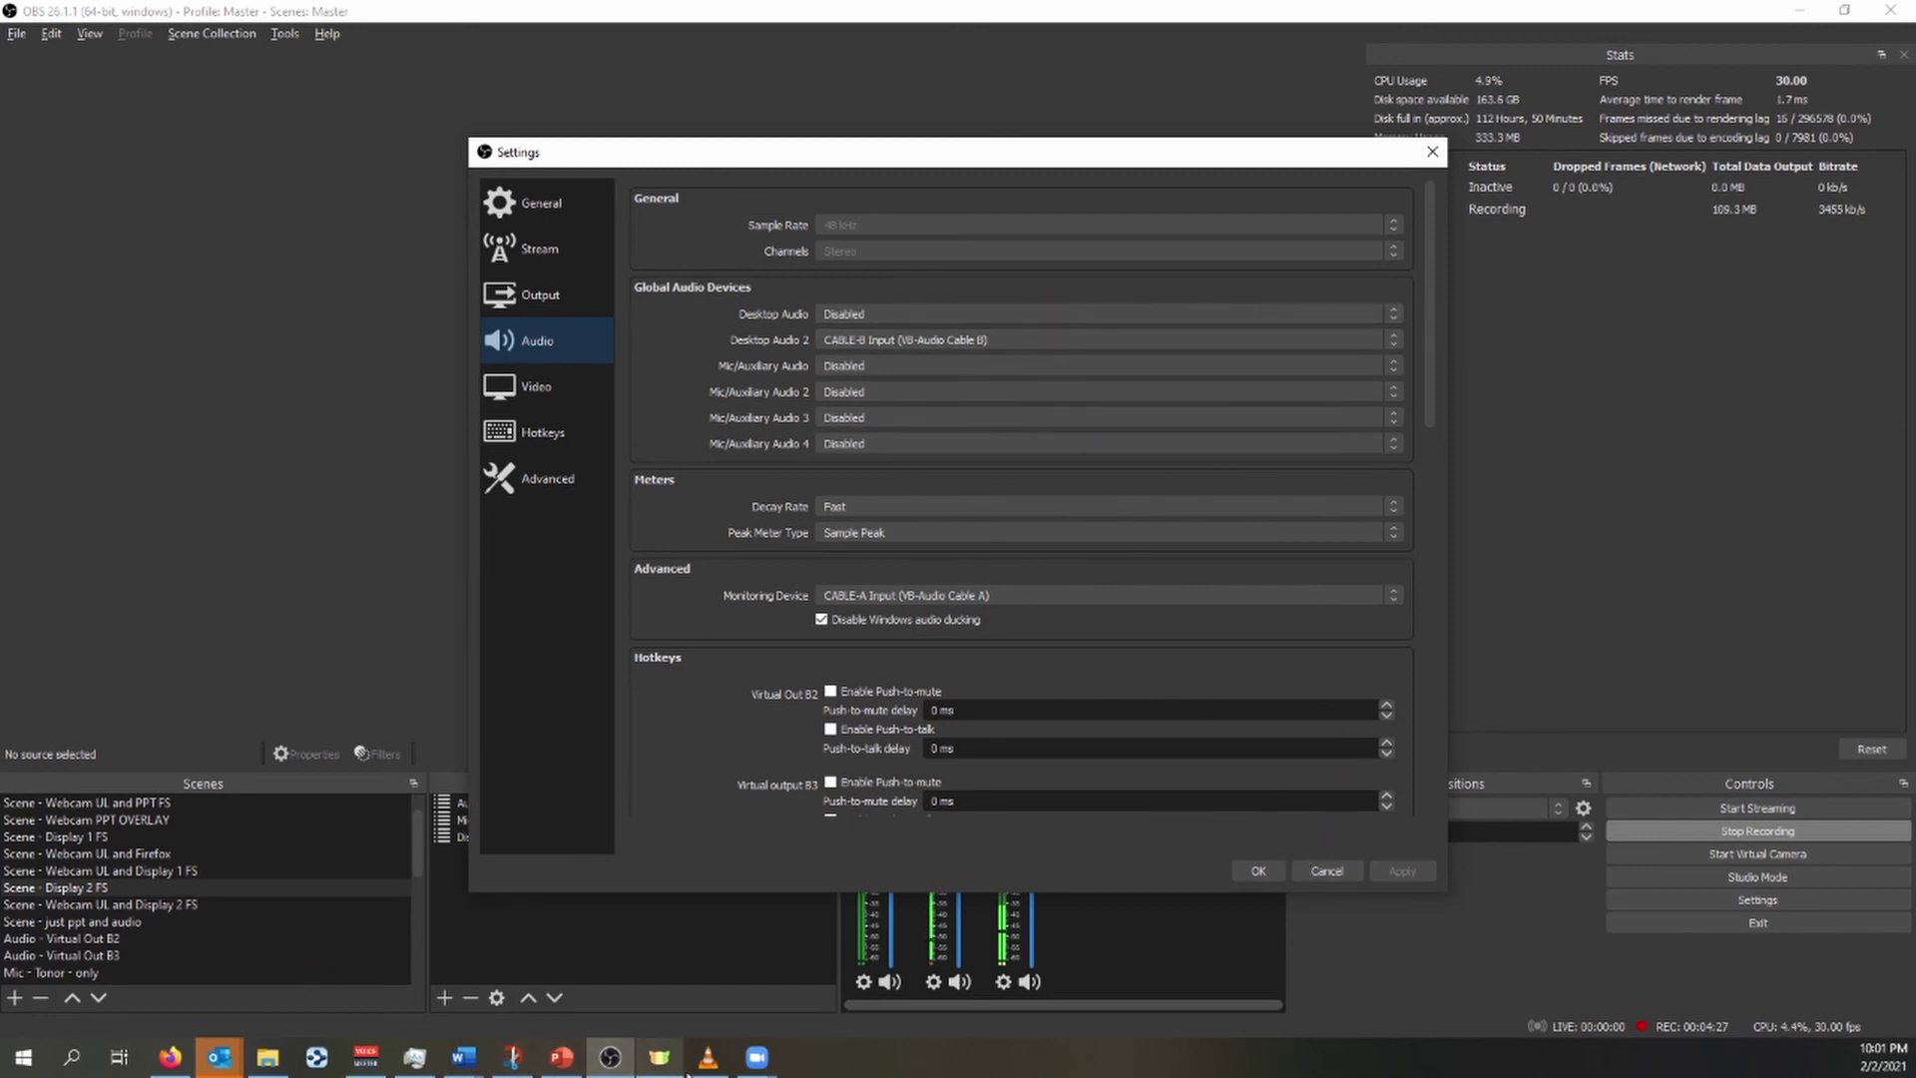
Compare Zoom's microphone and speaker selections with the OBS audio devices, and accept the OBS settings
{"action": "mouse_move", "coordinate": [756, 1057]}
{"action": "left_click", "coordinate": [867, 985]}
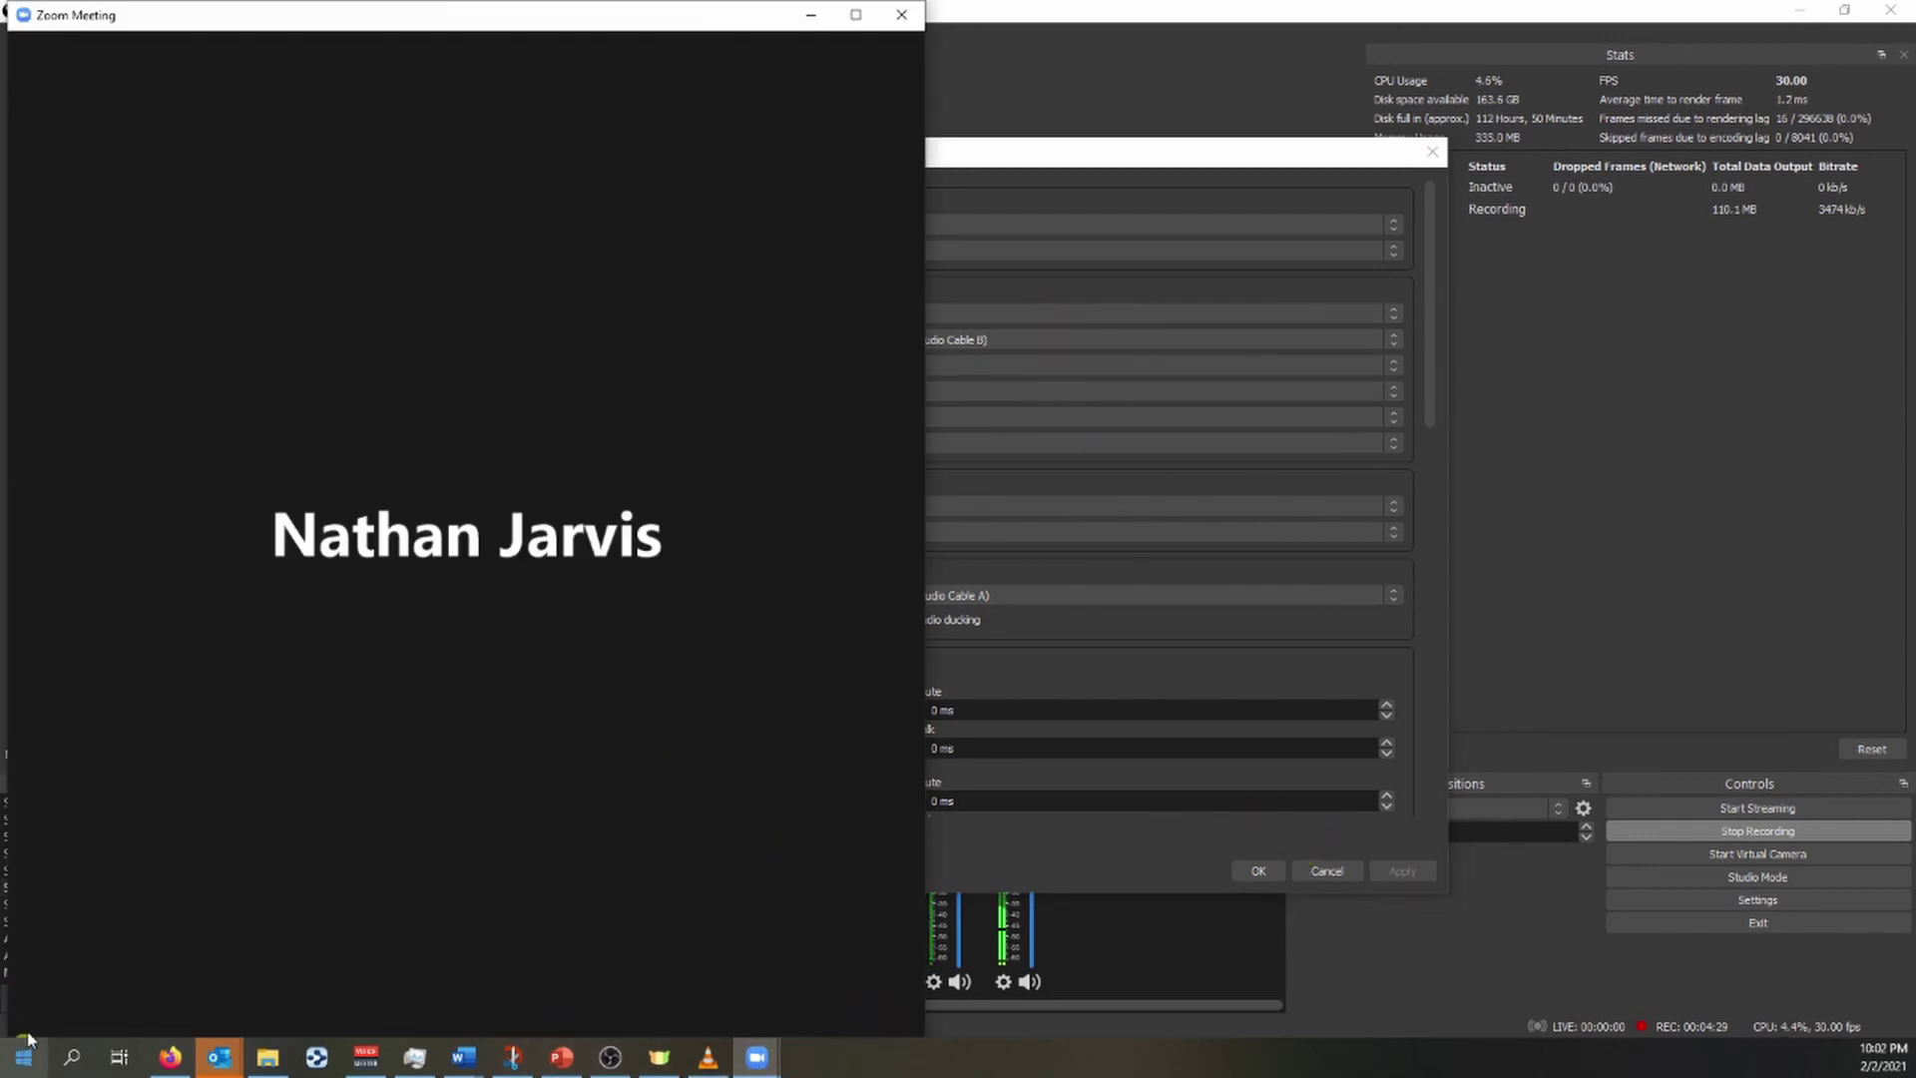
{"action": "left_click", "coordinate": [85, 1000]}
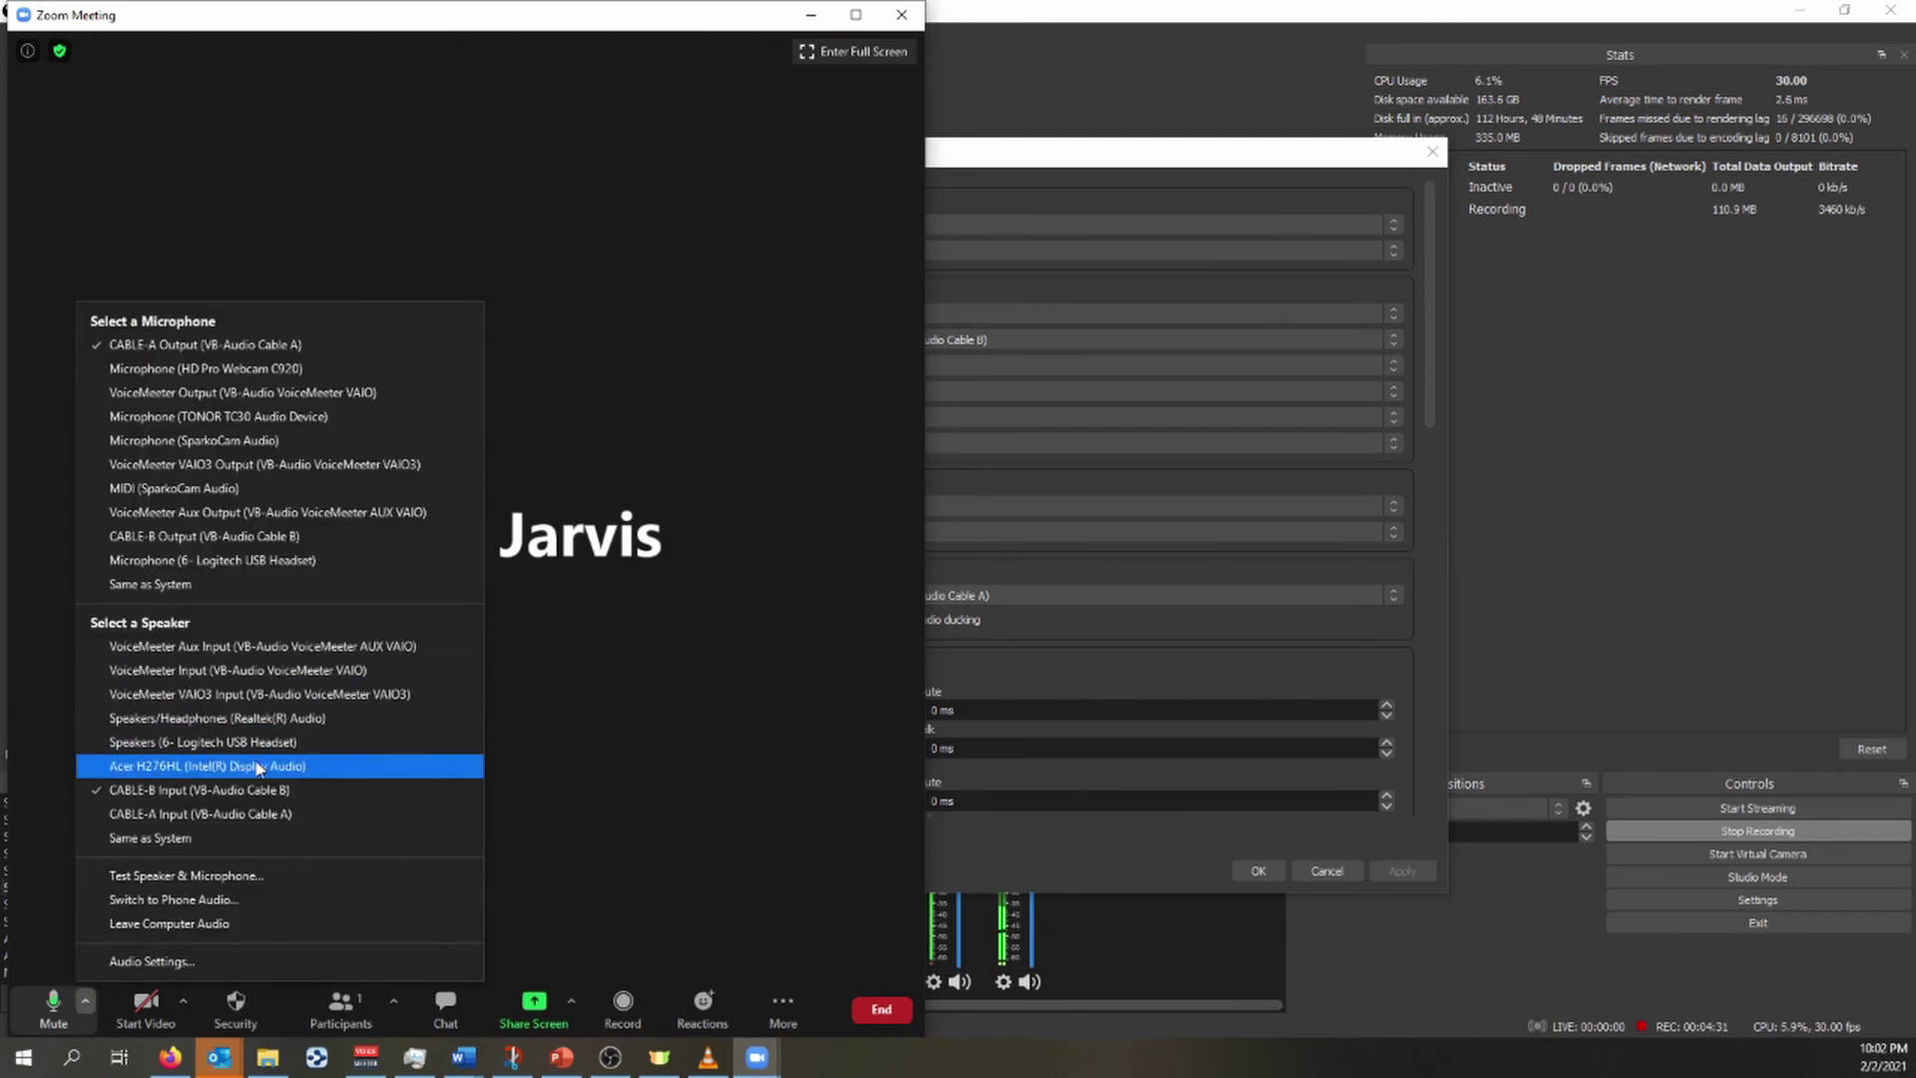
{"action": "left_click", "coordinate": [733, 719]}
{"action": "left_click", "coordinate": [1116, 165]}
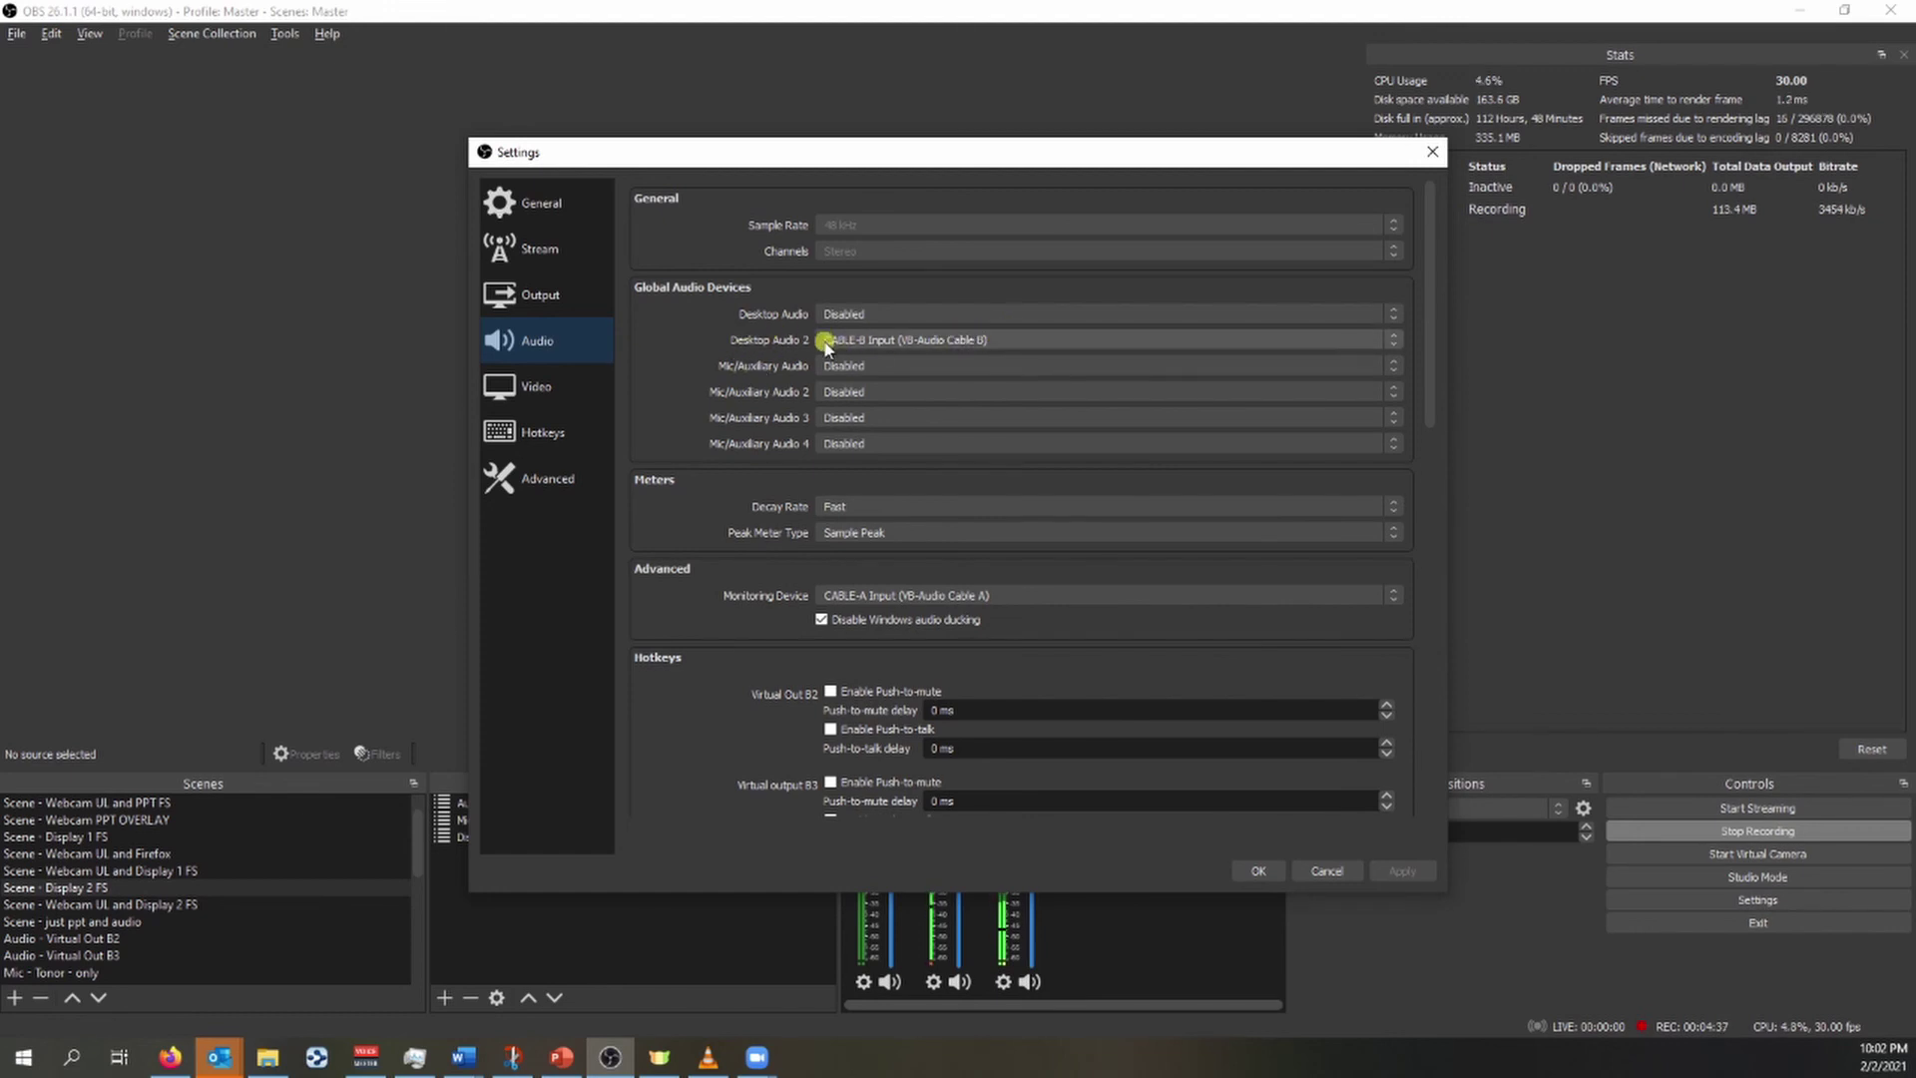
{"action": "left_click", "coordinate": [1279, 870]}
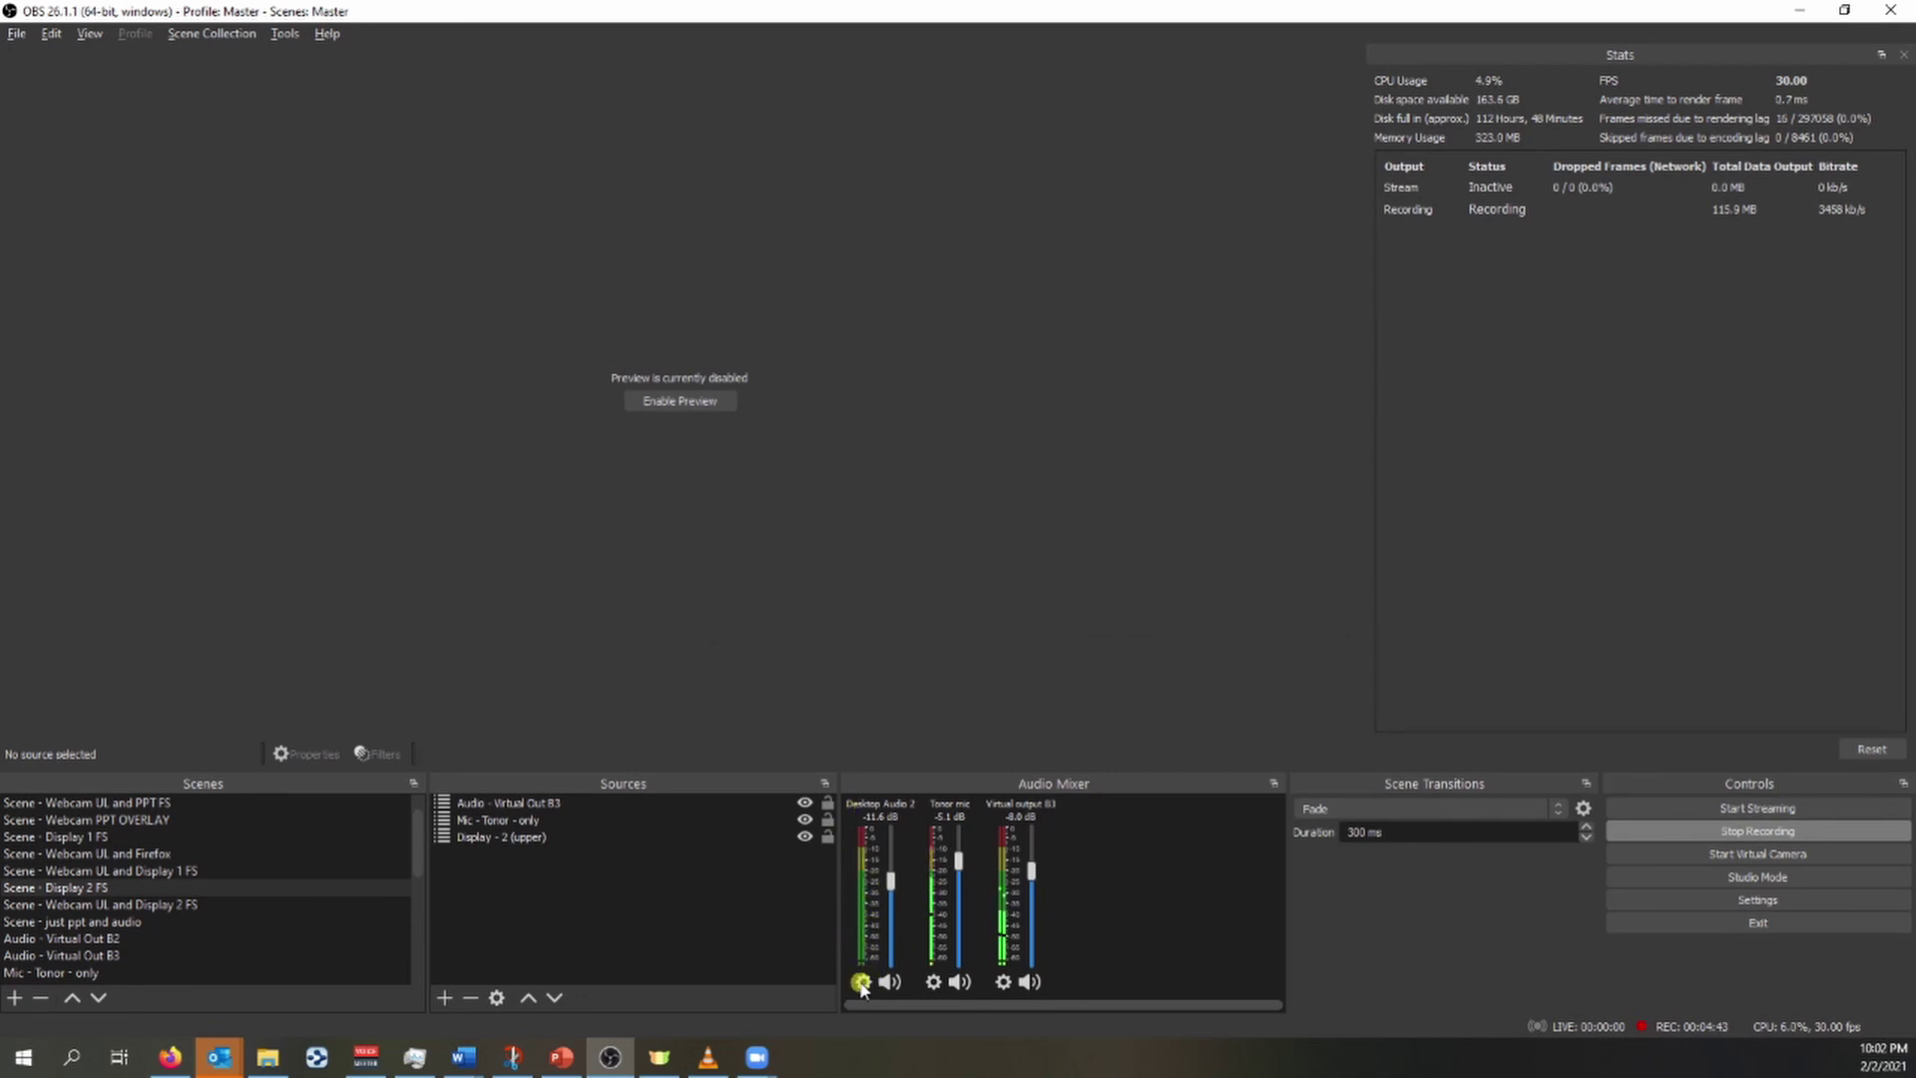
Open the Advanced Audio Properties from the Desktop Audio 2 channel and widen the dialog to show all six tracks
{"action": "left_click", "coordinate": [860, 985]}
{"action": "left_click", "coordinate": [884, 968]}
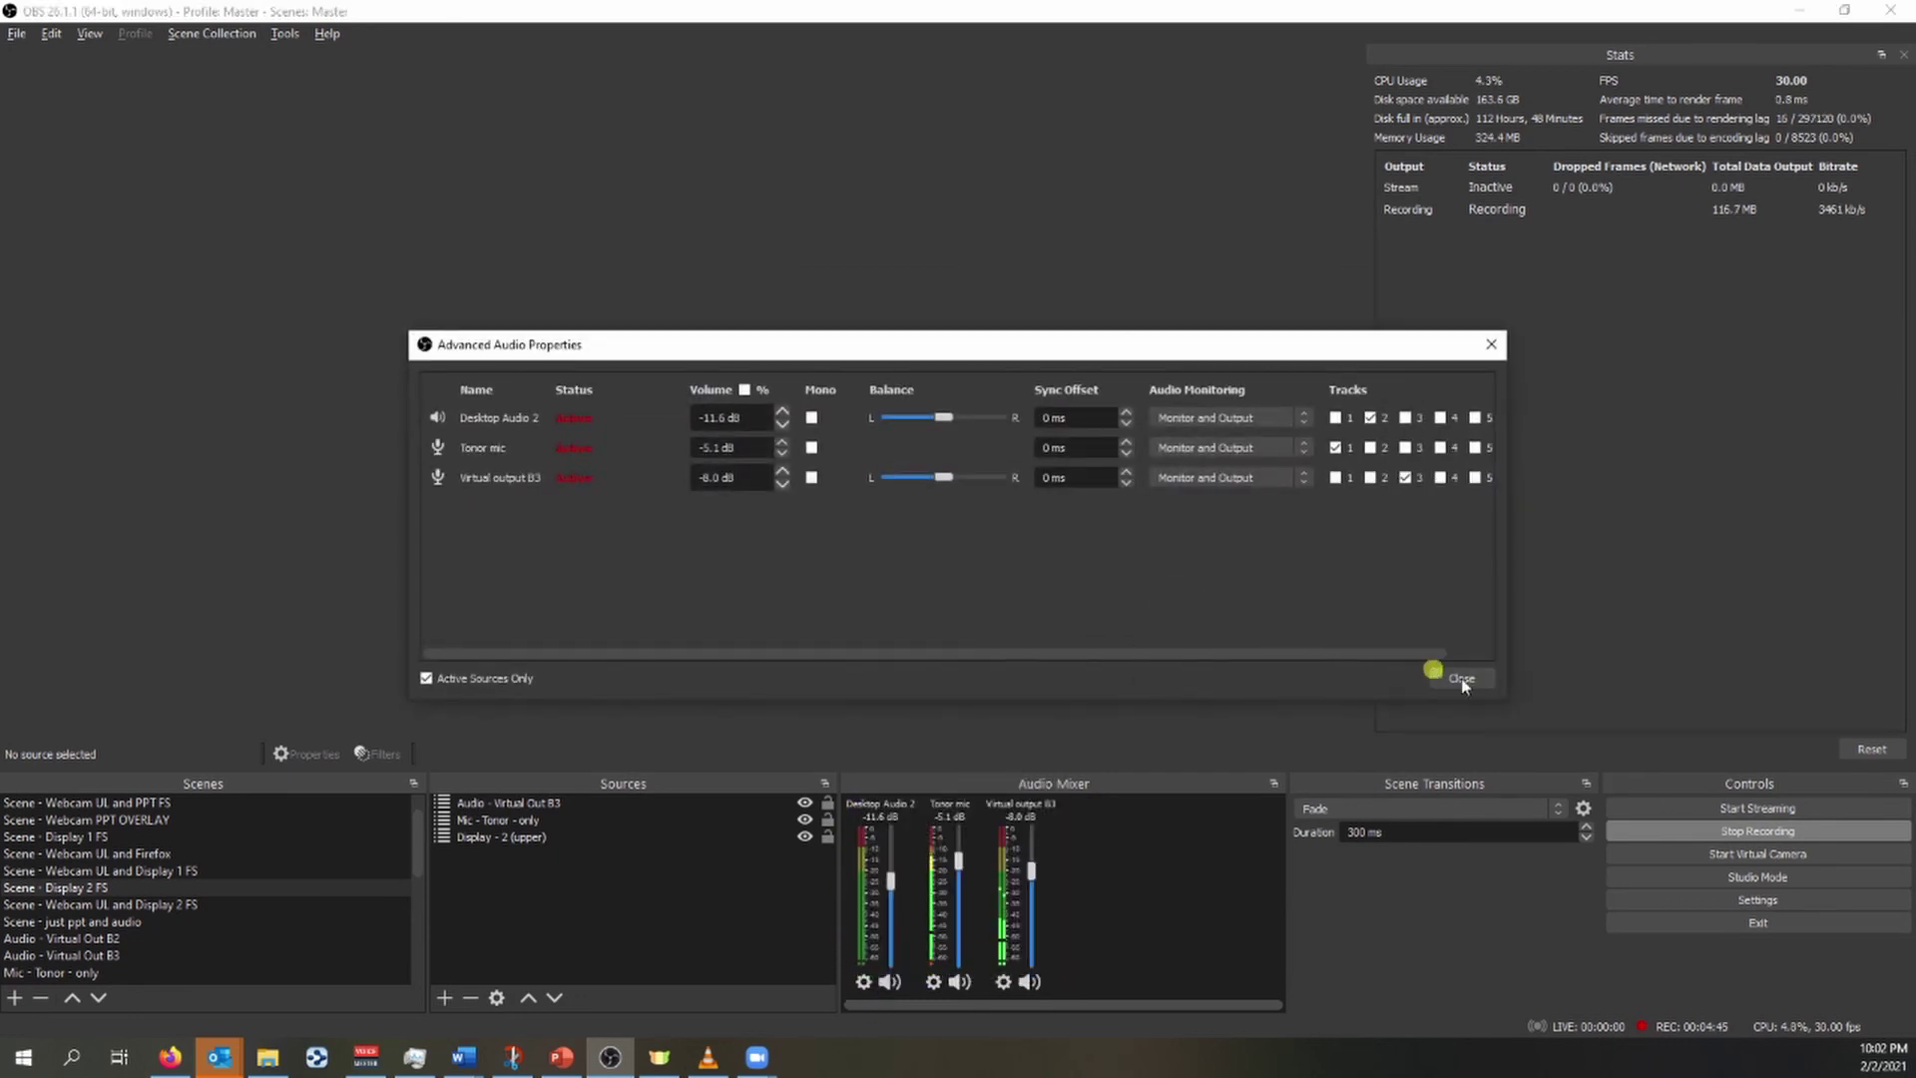
{"action": "left_click_drag", "start_coordinate": [1506, 706], "coordinate": [1801, 685]}
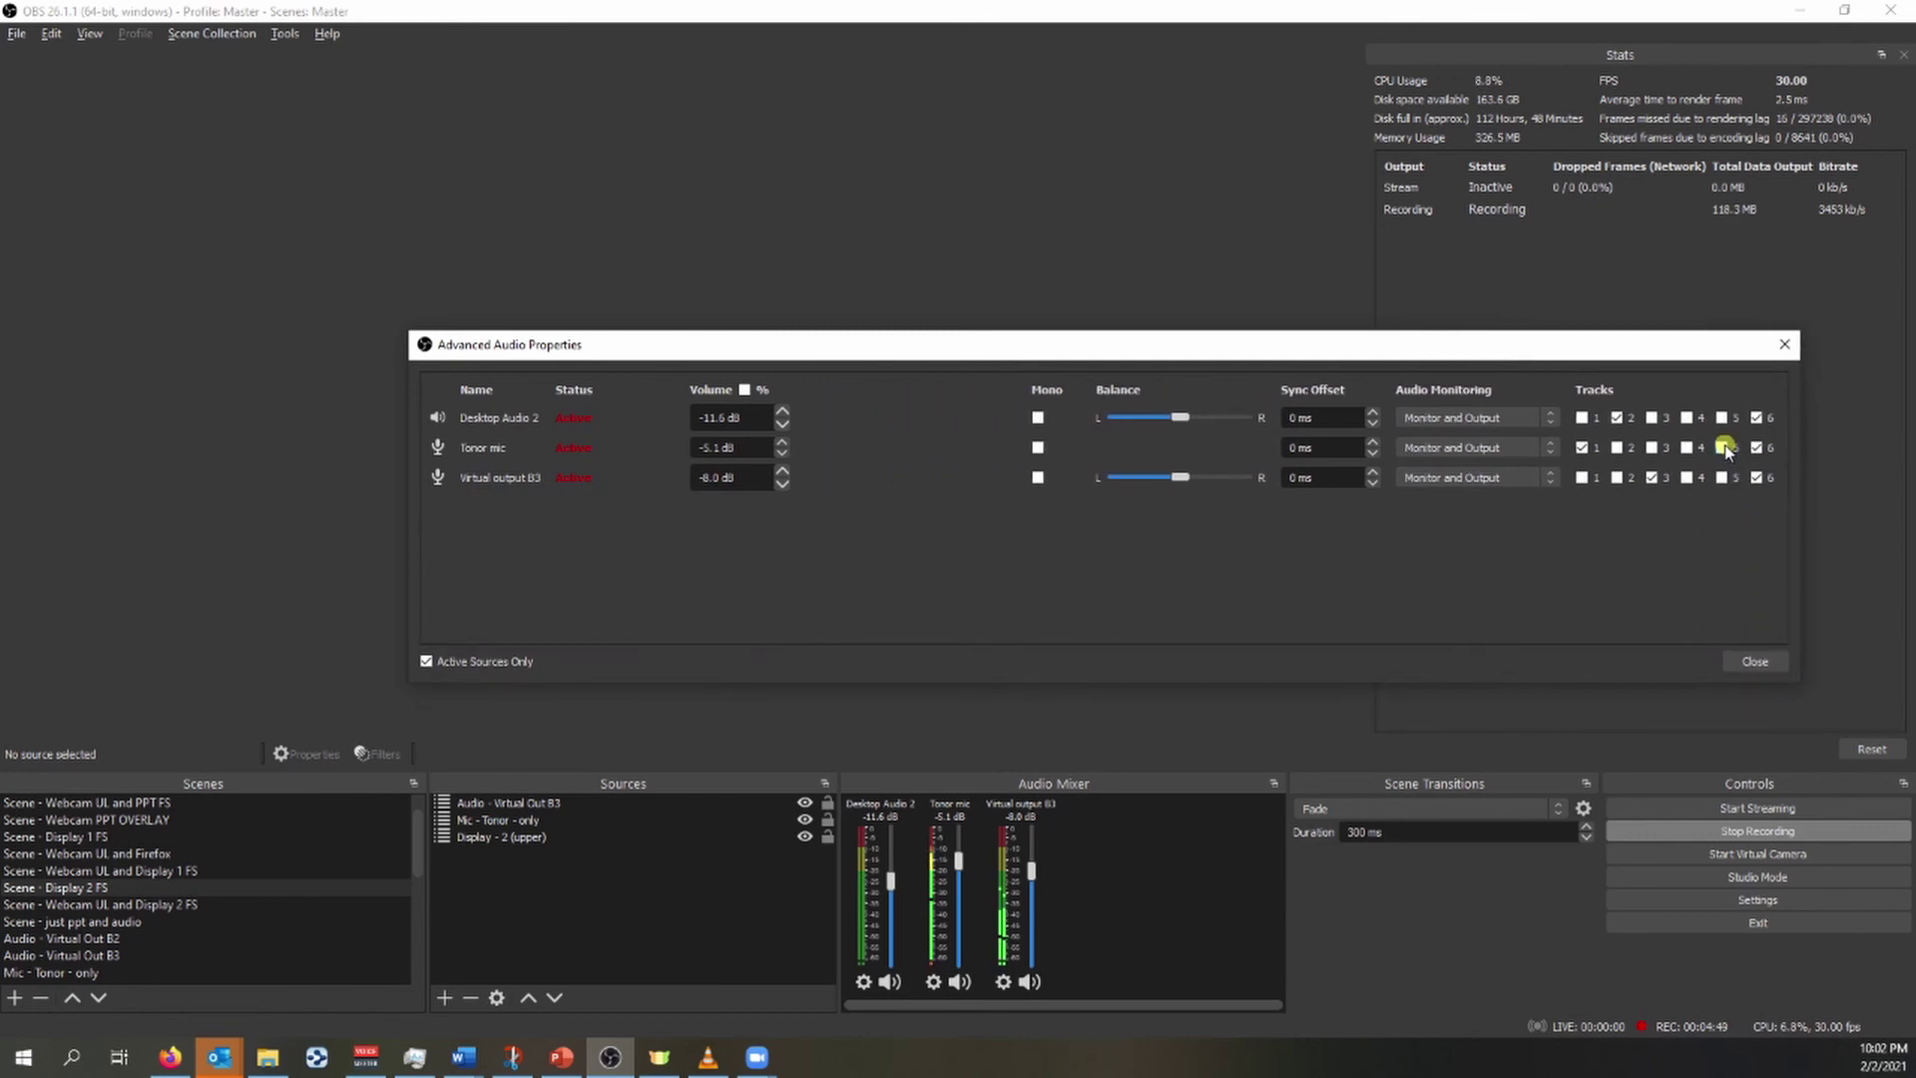
Review the track assignments and monitoring modes of Desktop Audio 2, Tonor mic and Virtual output B3, and close the dialog
{"action": "left_click", "coordinate": [1649, 477]}
{"action": "left_click", "coordinate": [1617, 419]}
{"action": "left_click_drag", "start_coordinate": [1609, 356], "coordinate": [1567, 315]}
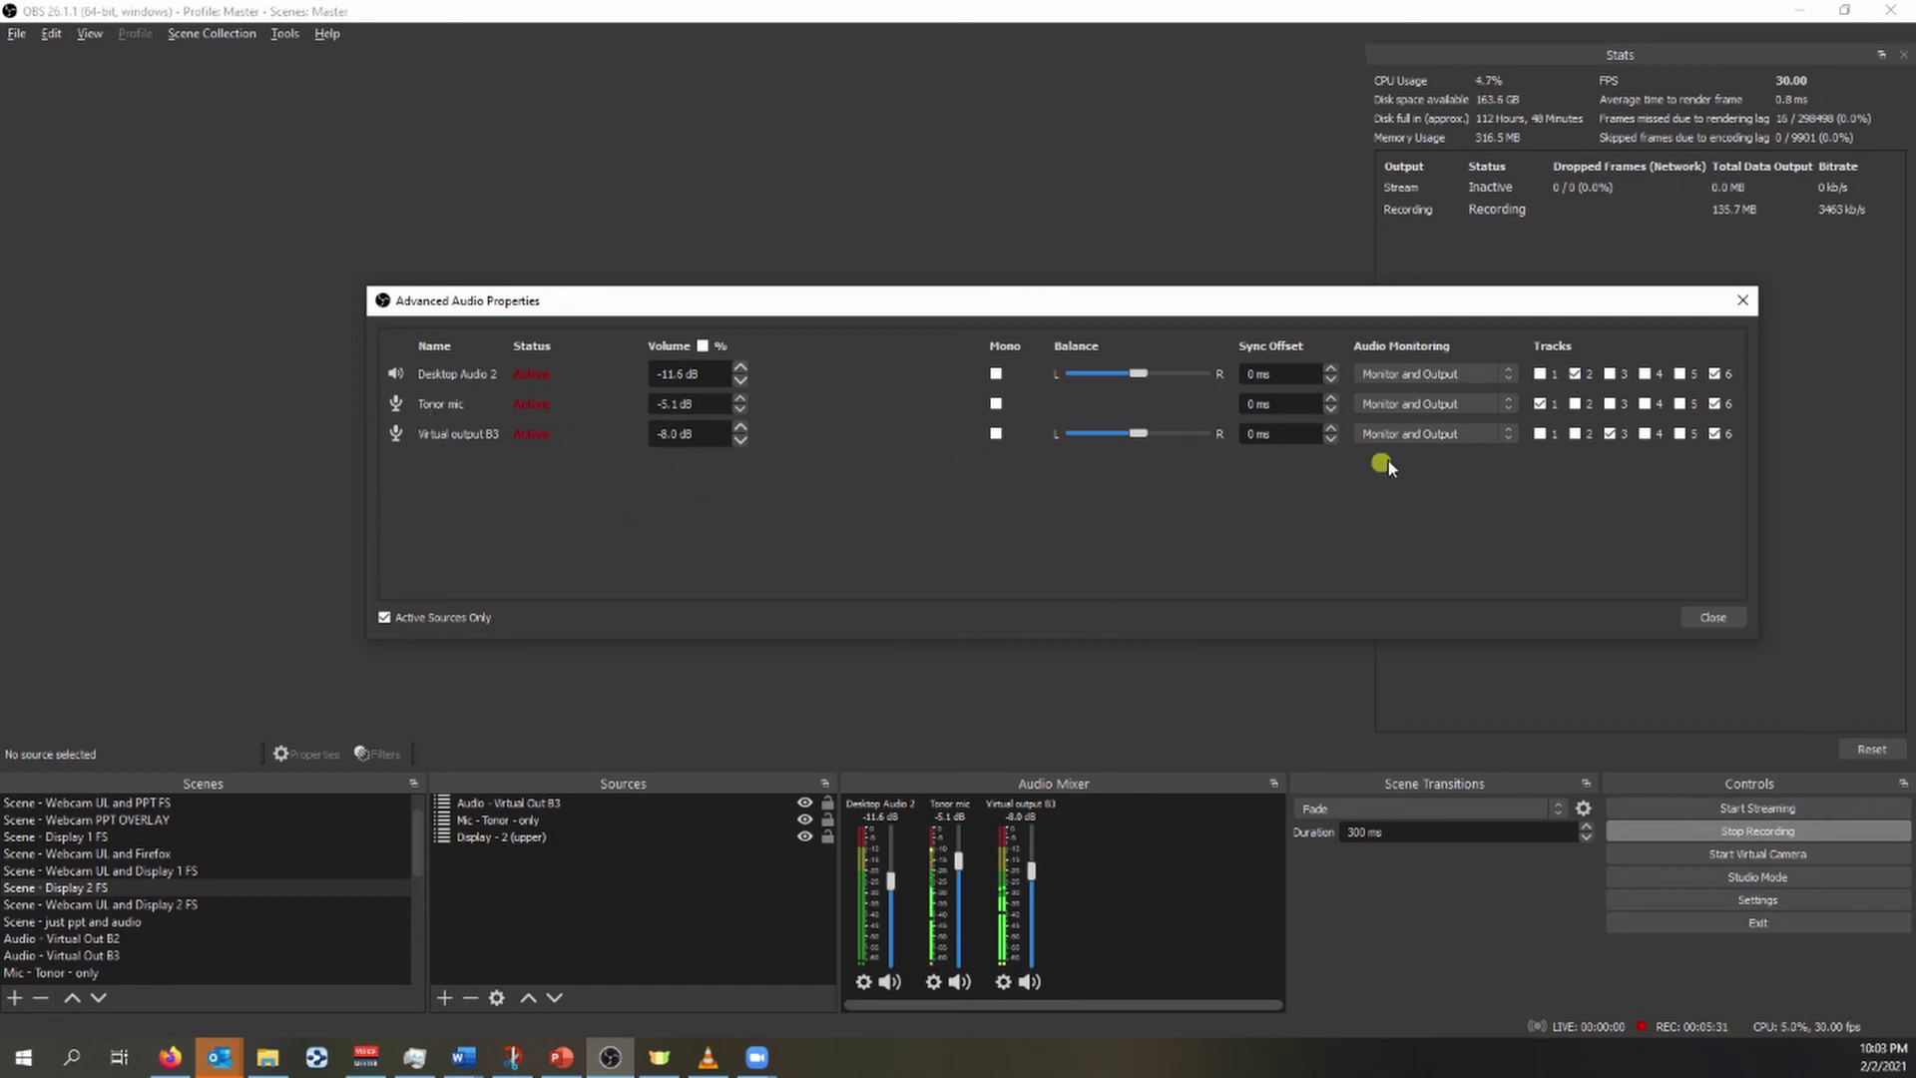
{"action": "left_click", "coordinate": [1713, 625]}
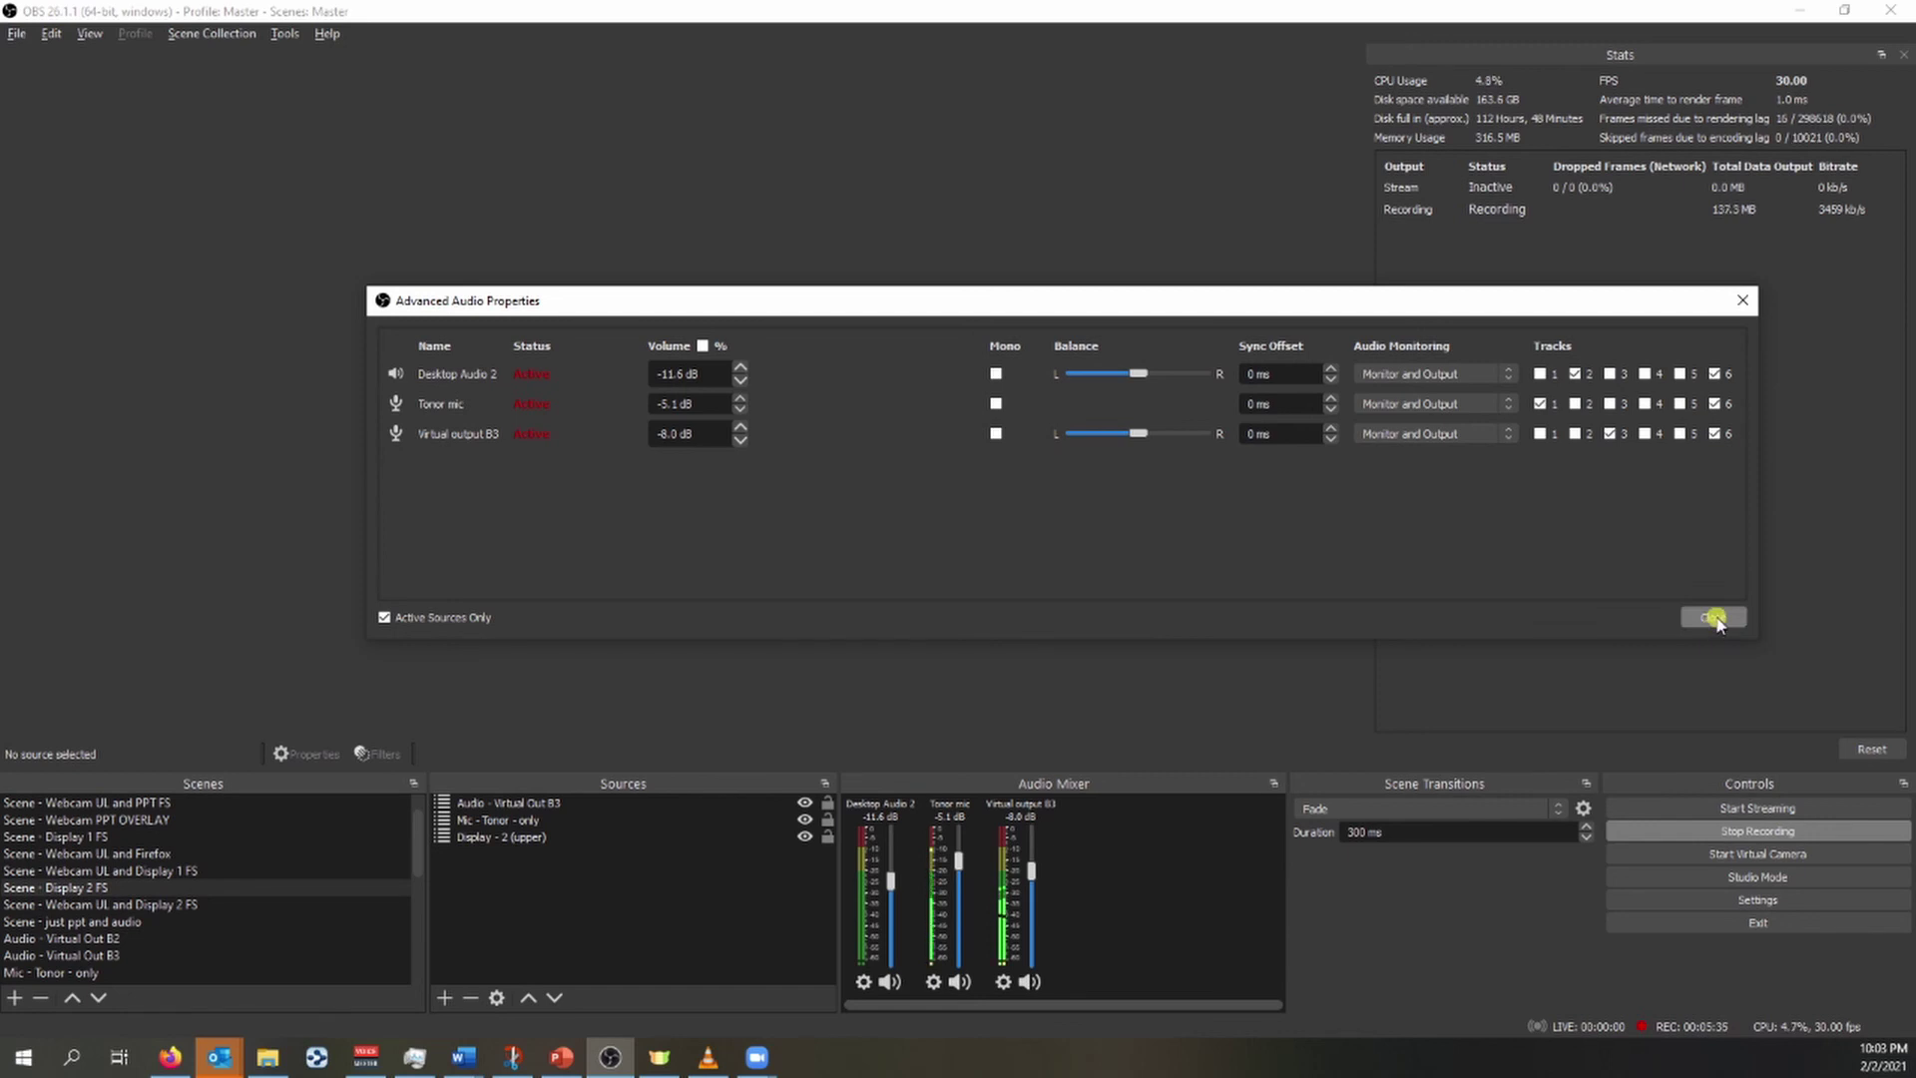
{"action": "left_click", "coordinate": [1715, 619]}
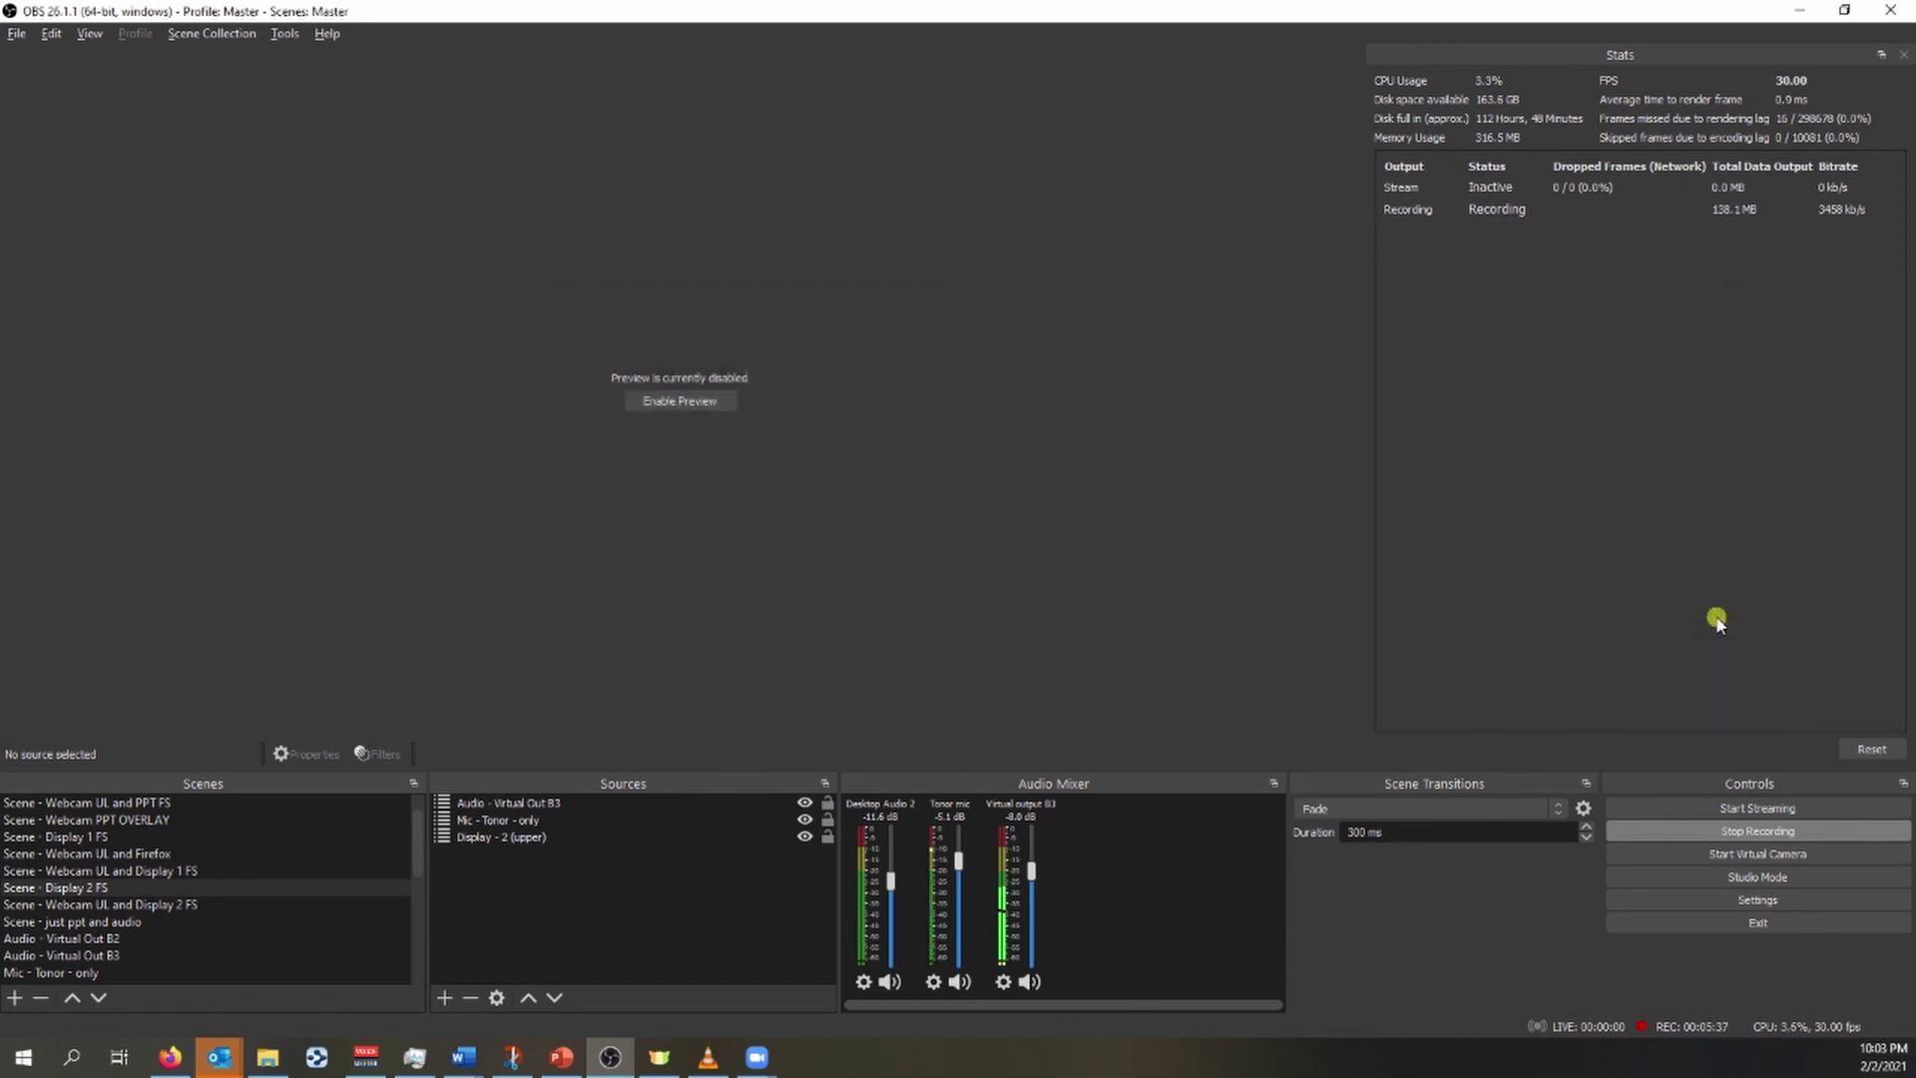